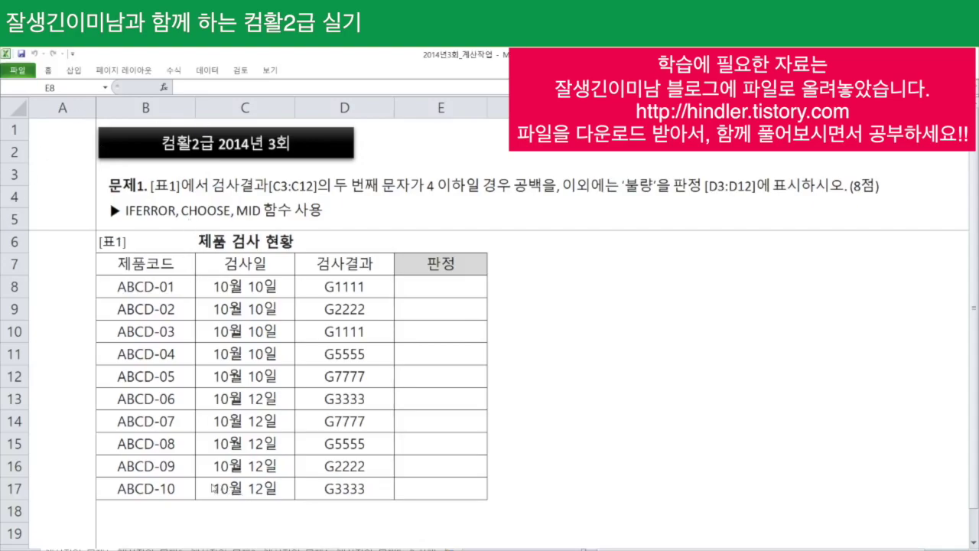
# Look through the workbook's problem sheets and return to the 문제1 sheet
pyautogui.click(440, 286)
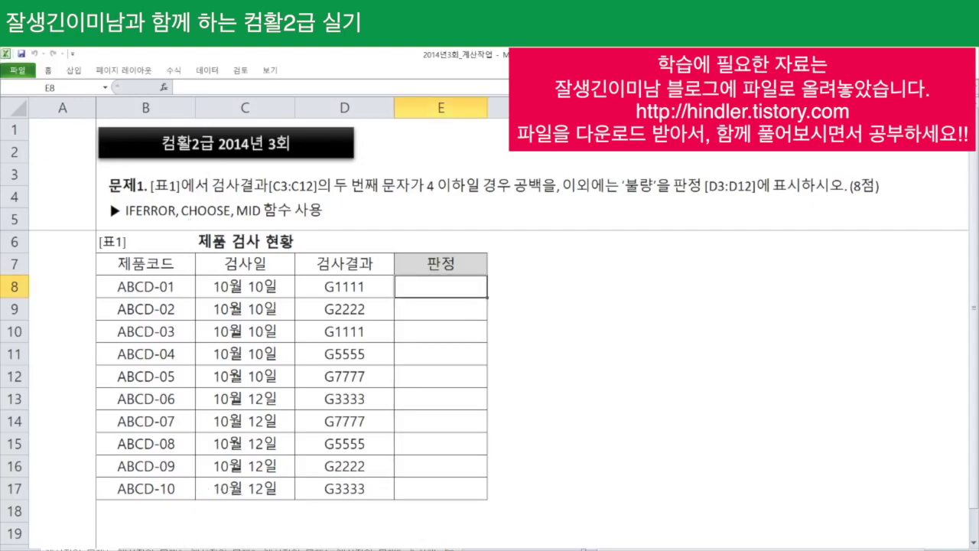
pyautogui.hotkey('ctrl', 'pagedown')
pyautogui.hotkey('ctrl', 'pagedown')
pyautogui.hotkey('ctrl', 'pagedown')
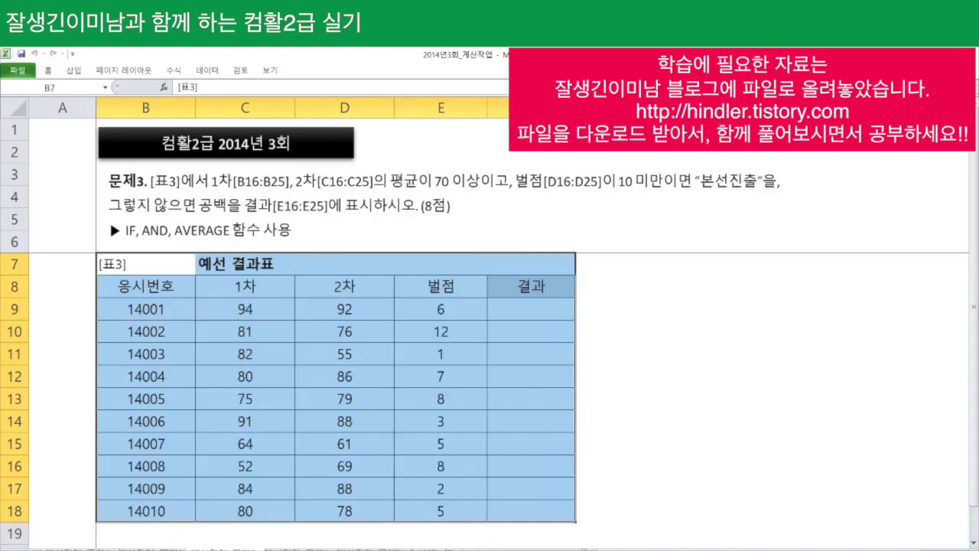
pyautogui.click(370, 549)
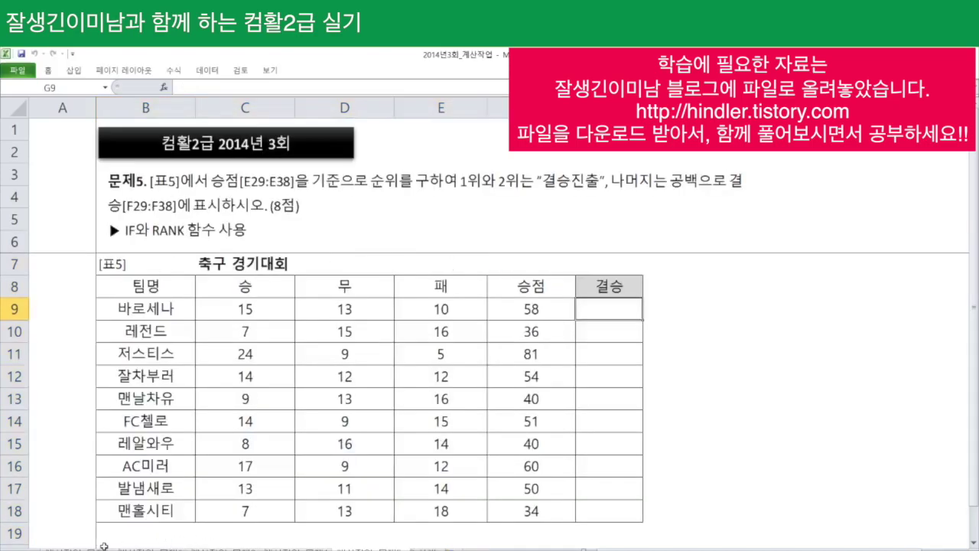
pyautogui.click(88, 549)
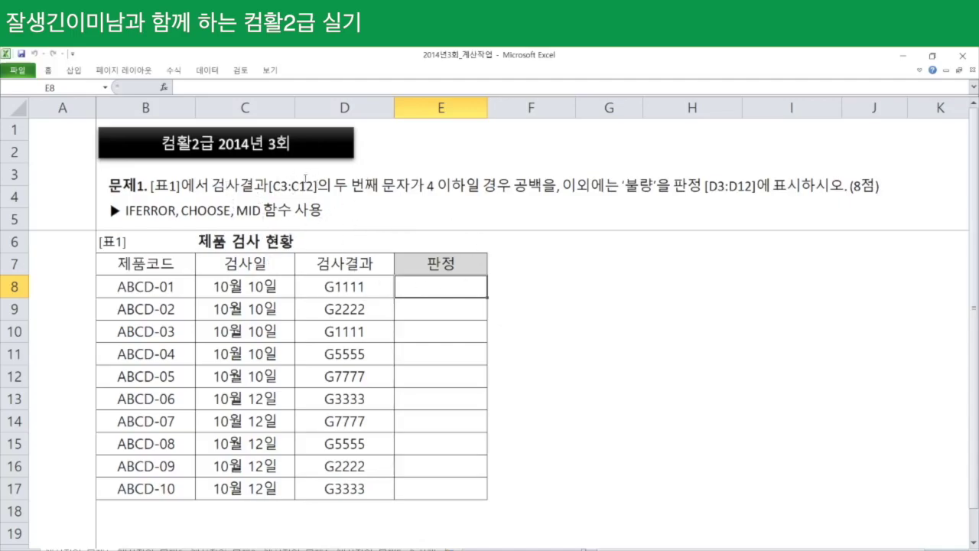
# Highlight the 검사결과 cells D8:D17 with a yellow fill
pyautogui.moveTo(345, 289); pyautogui.dragTo(344, 490)
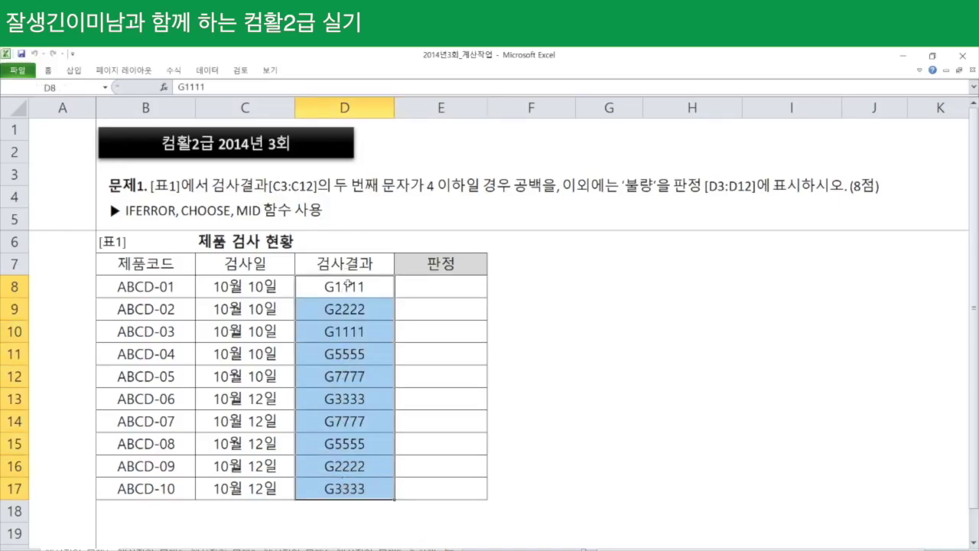
pyautogui.rightClick(345, 289)
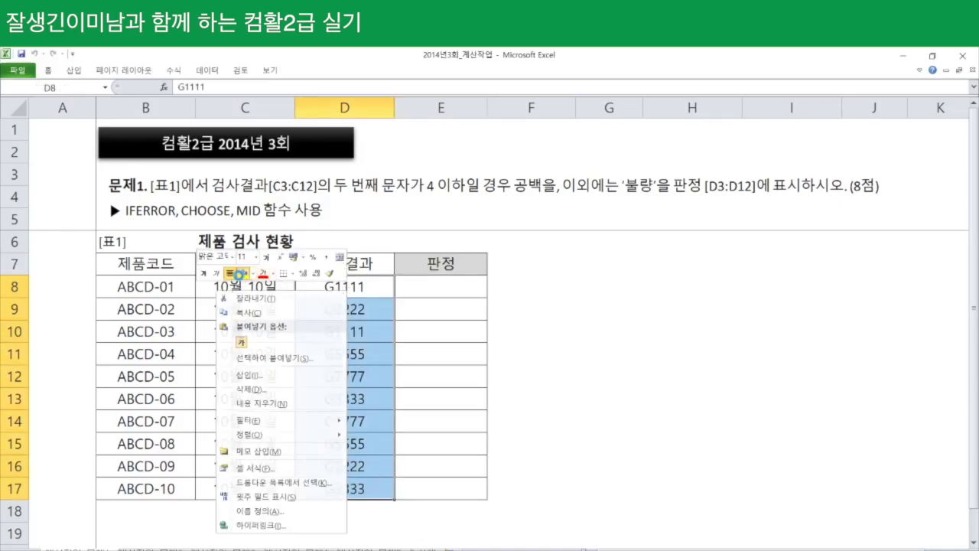
pyautogui.click(242, 274)
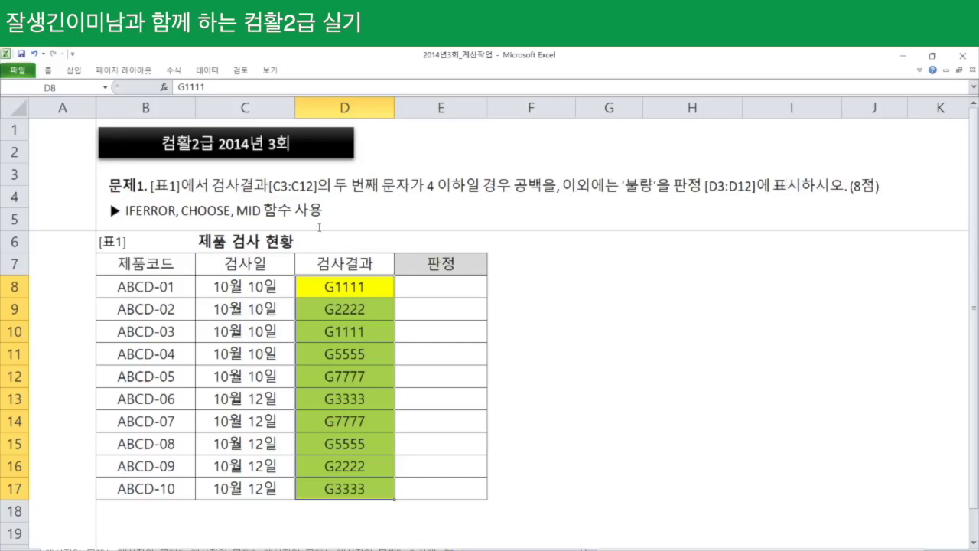
# Extract the second character of D8 in E8 with =MID(D8,2,1) and fill the formula down to E17
pyautogui.click(417, 293)
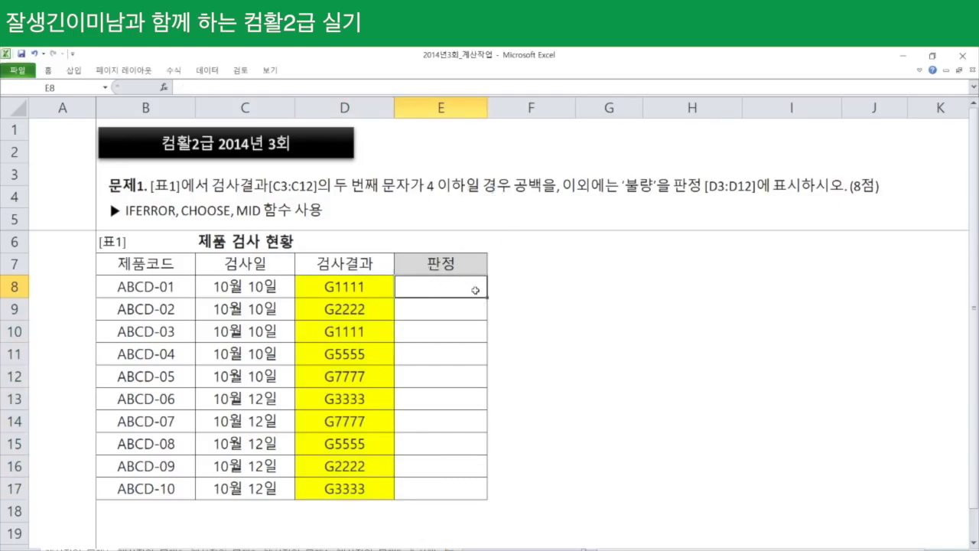
pyautogui.write('=')
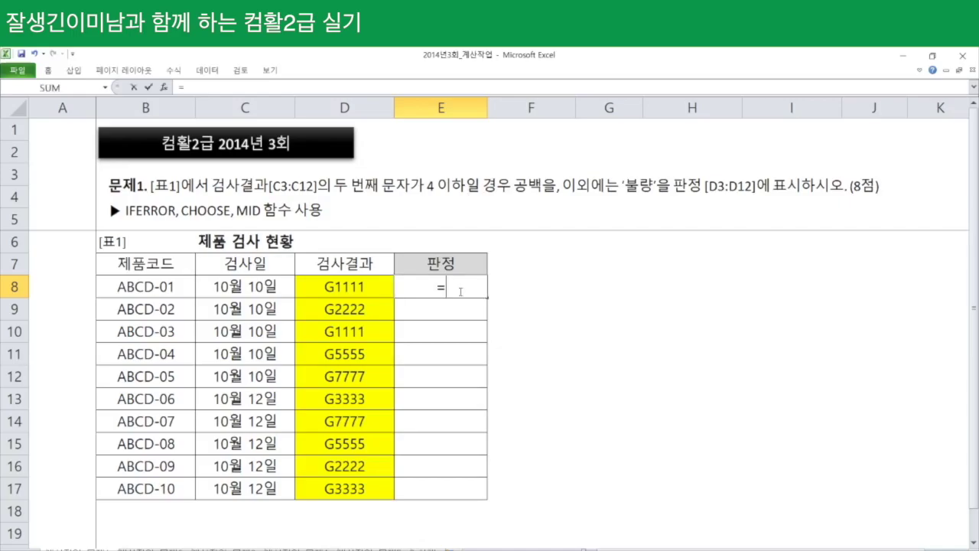
pyautogui.write('mid')
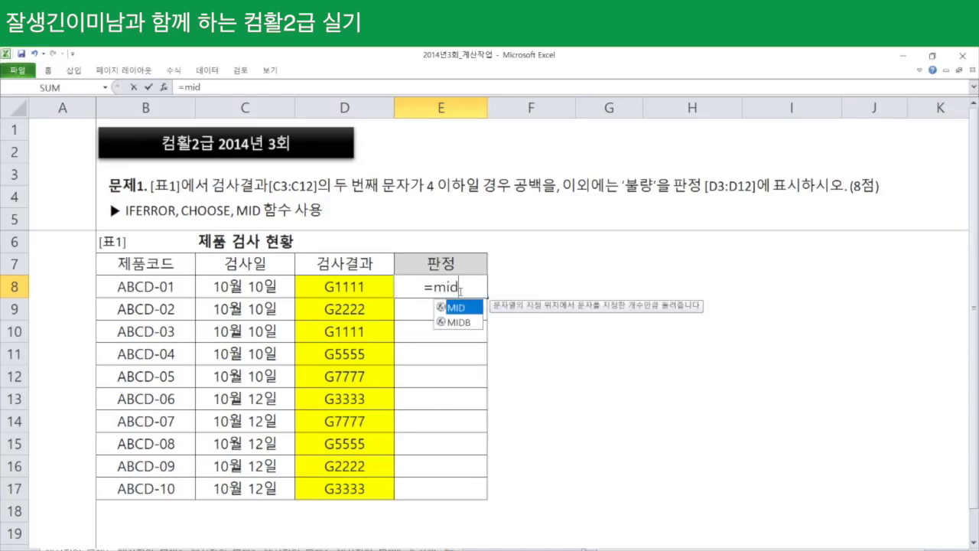
pyautogui.press('Tab')
pyautogui.click(372, 286)
pyautogui.write(',')
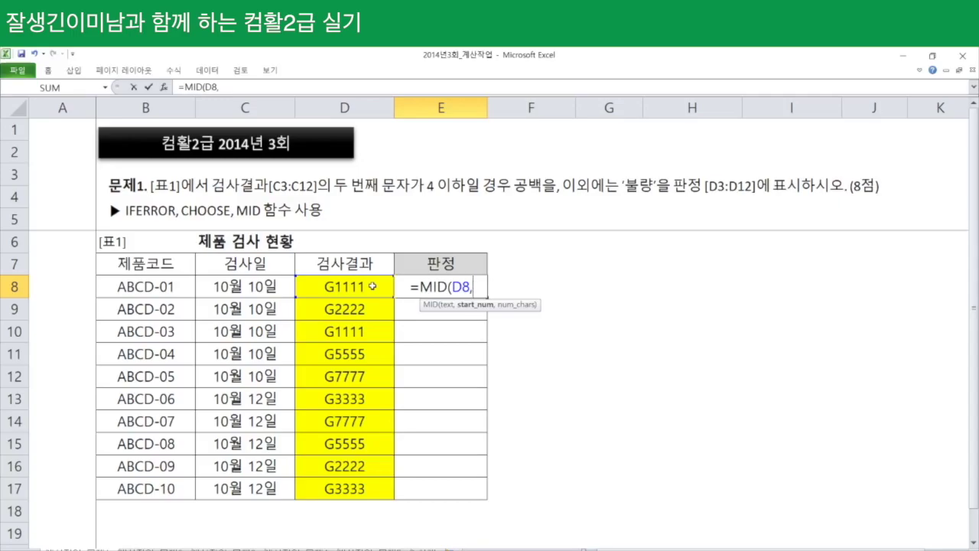
pyautogui.write('2,')
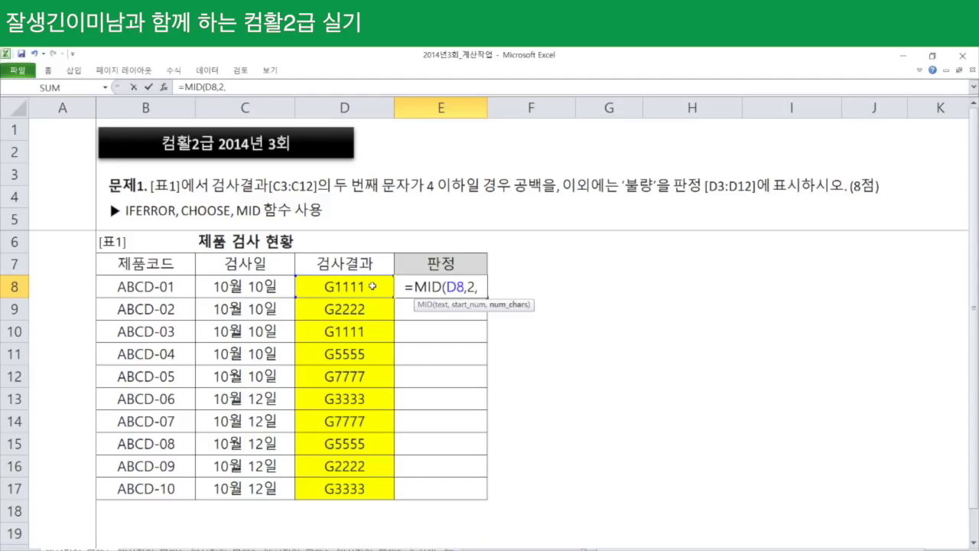
pyautogui.write('1)')
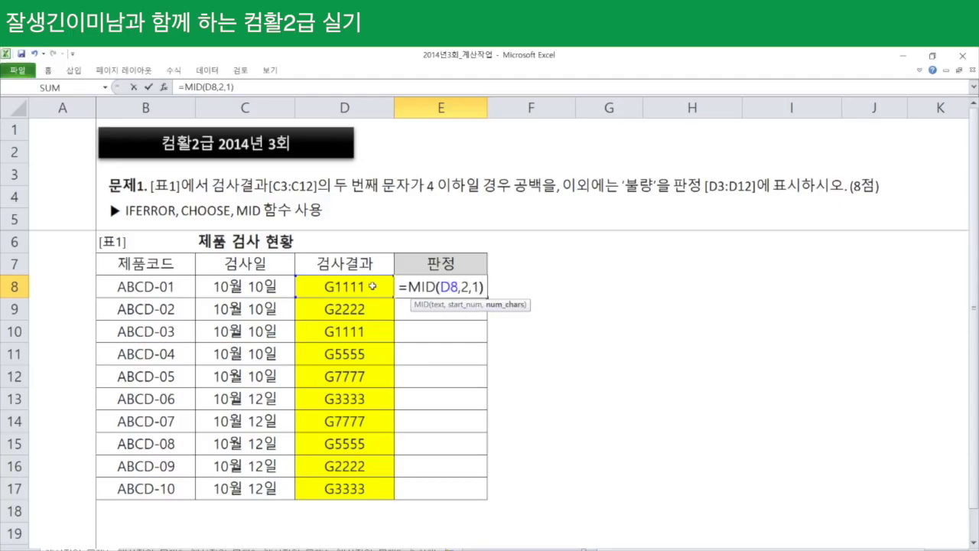
pyautogui.press('Return')
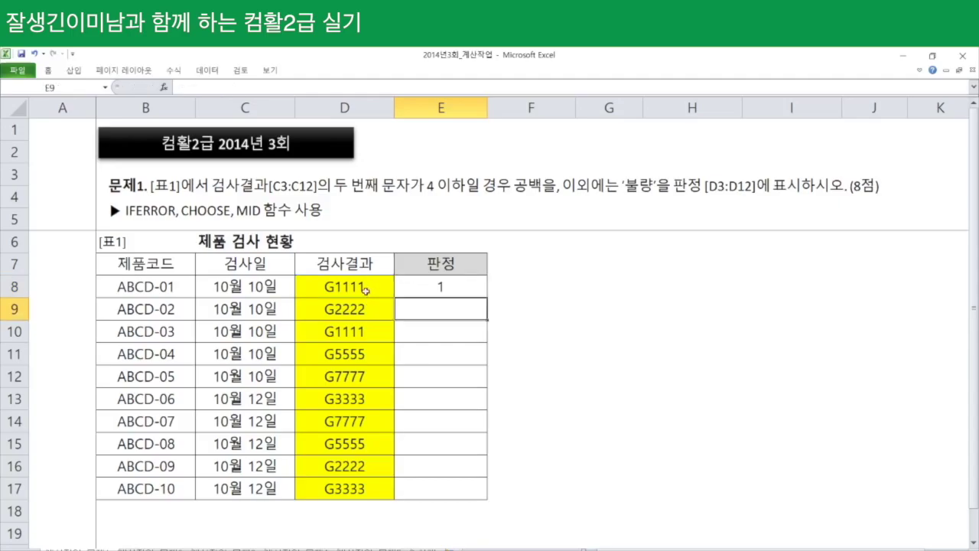
pyautogui.click(456, 291)
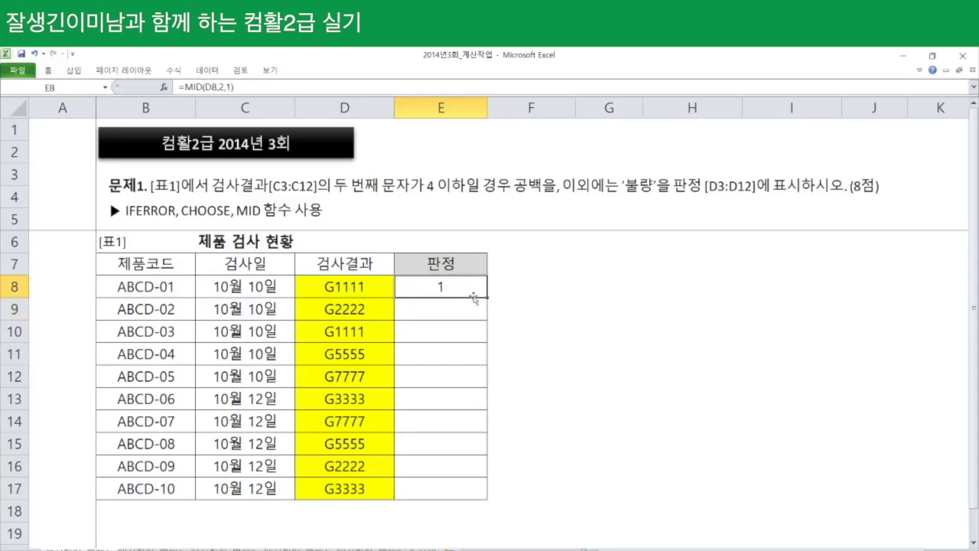
pyautogui.doubleClick(487, 297)
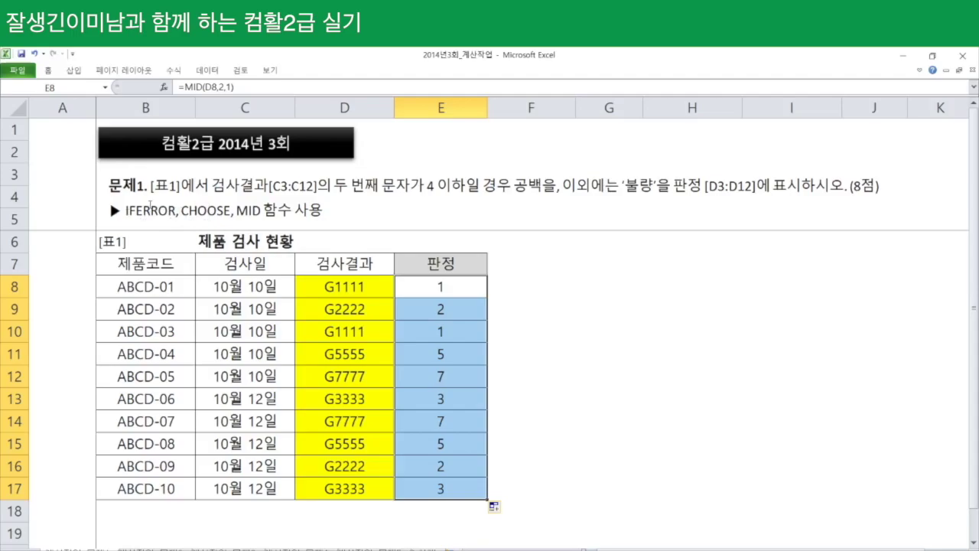
# Add the heading "if" in F7 beside the 판정 column
pyautogui.click(526, 285)
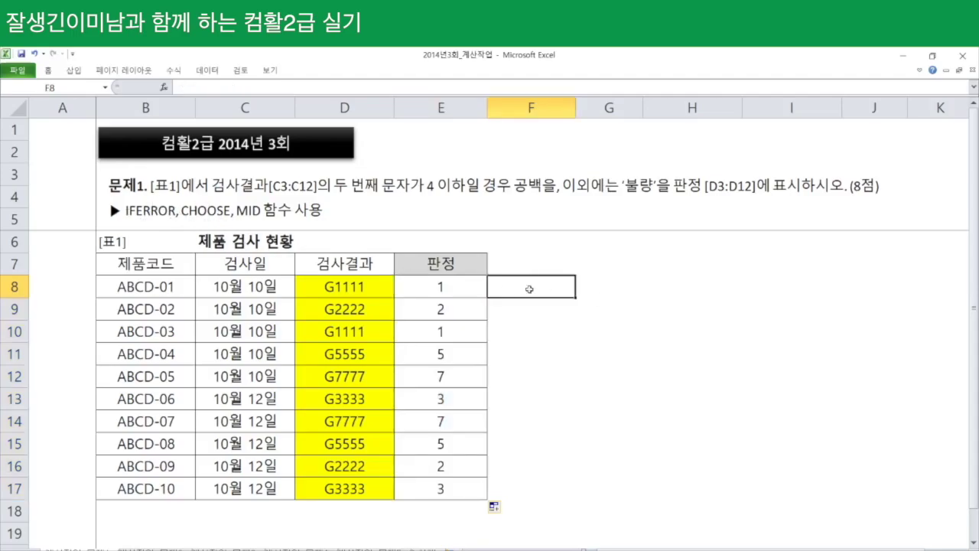
pyautogui.press('Up')
pyautogui.write('if')
pyautogui.press('Return')
# Test in F8 whether E8 is at most 4 with =E8<=4 and fill the formula down to F17
pyautogui.write('=')
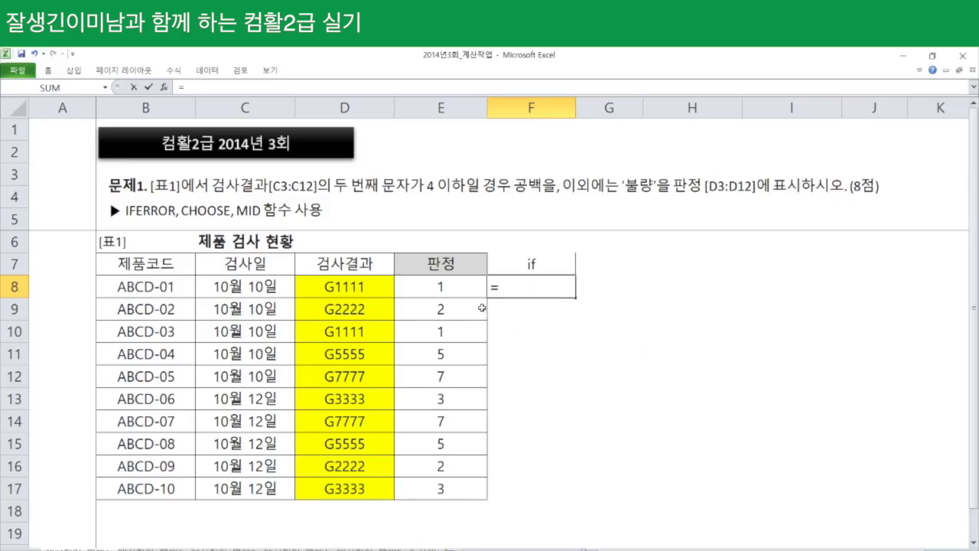
pyautogui.click(444, 286)
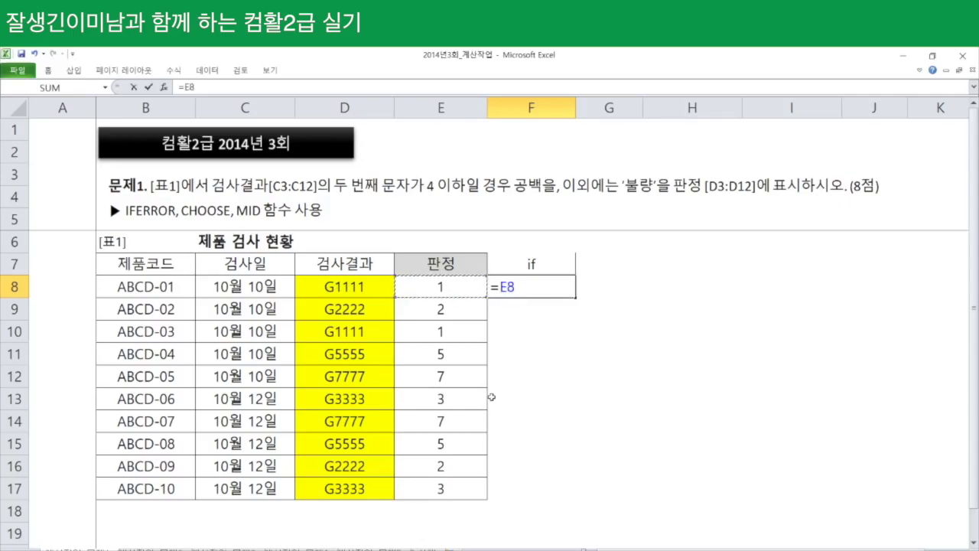
pyautogui.write('<=4')
pyautogui.press('Return')
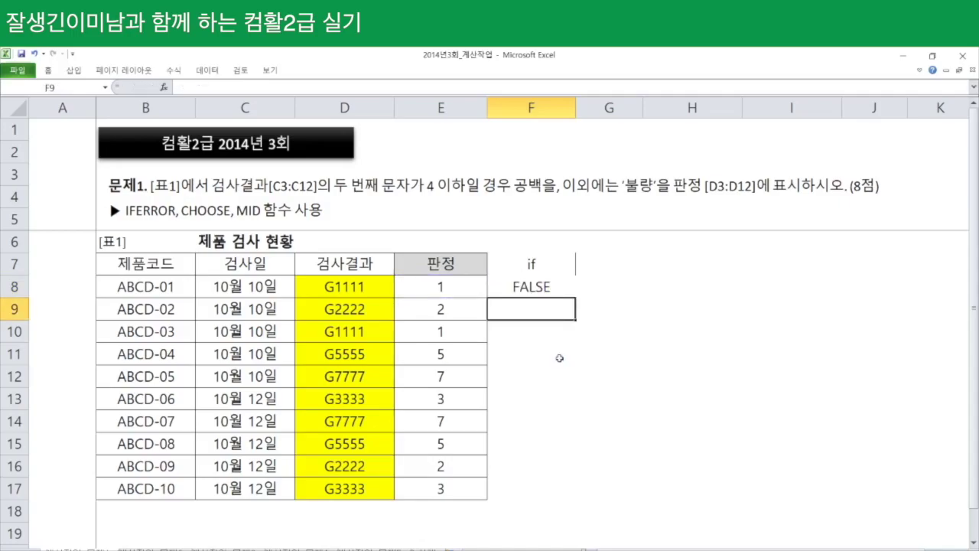
pyautogui.click(544, 289)
pyautogui.moveTo(575, 298); pyautogui.dragTo(573, 499)
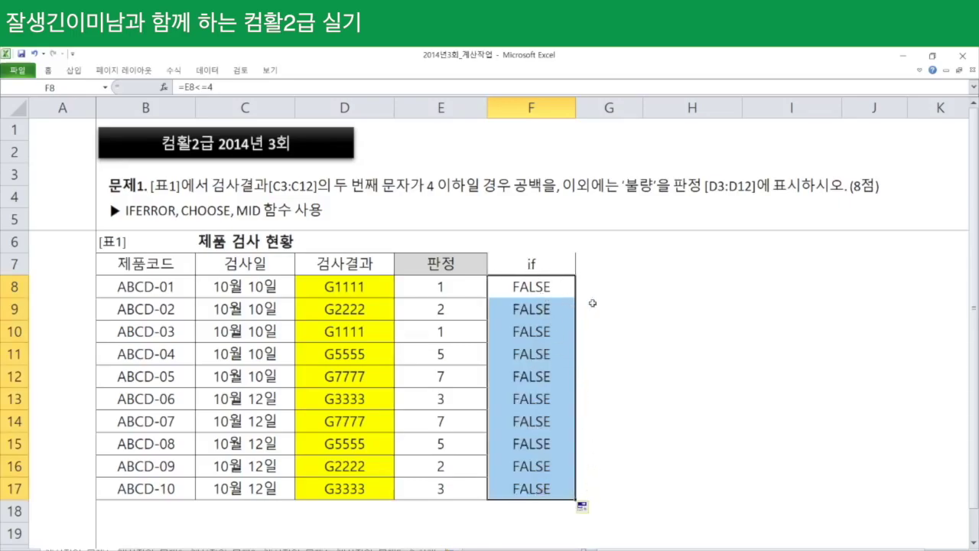
pyautogui.click(439, 242)
pyautogui.click(441, 244)
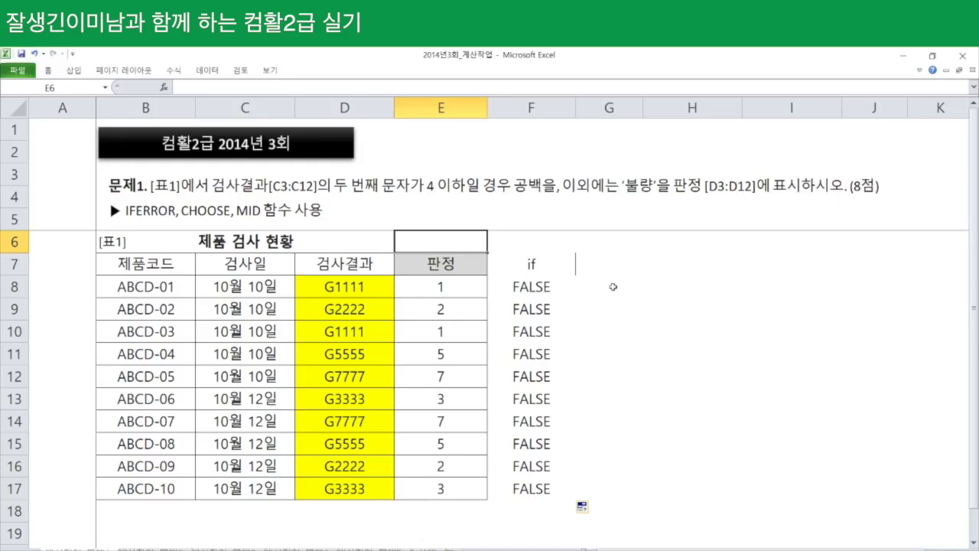
pyautogui.click(691, 267)
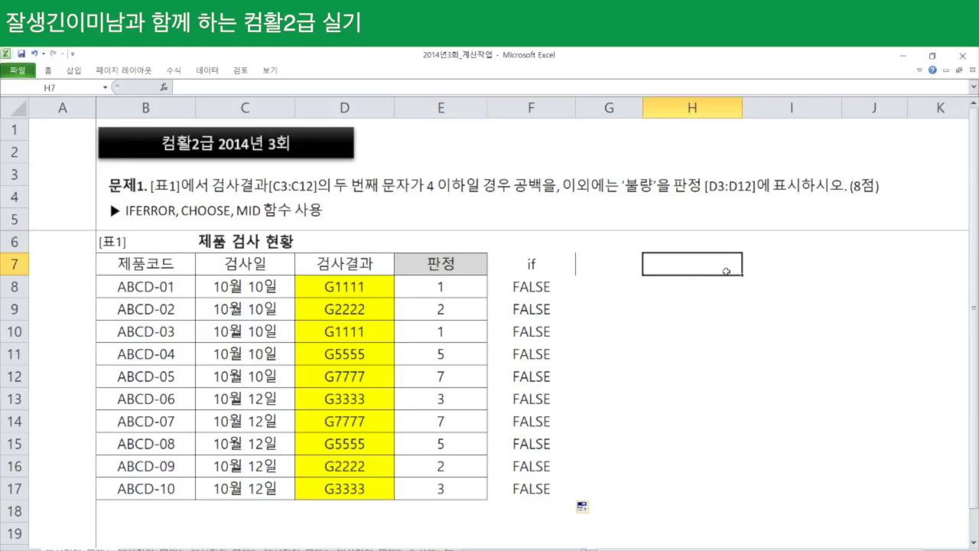
pyautogui.write('이')
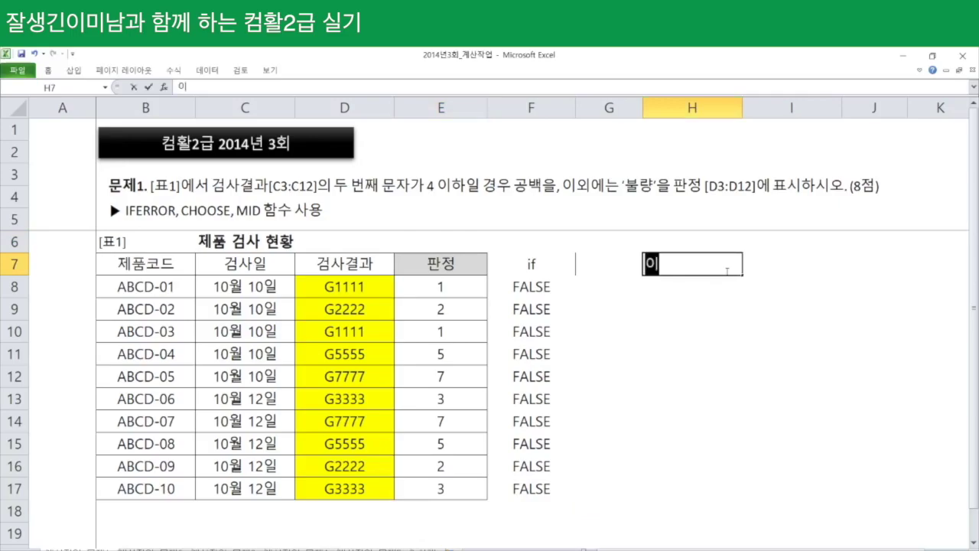
pyautogui.write('미남')
pyautogui.press('BackSpace')
pyautogui.press('BackSpace')
pyautogui.press('BackSpace')
# Enter the number 1 in E6 and compare it with the extracted character using =E8=E6 in F6
pyautogui.click(432, 242)
pyautogui.click(428, 244)
pyautogui.write('1')
pyautogui.press('Tab')
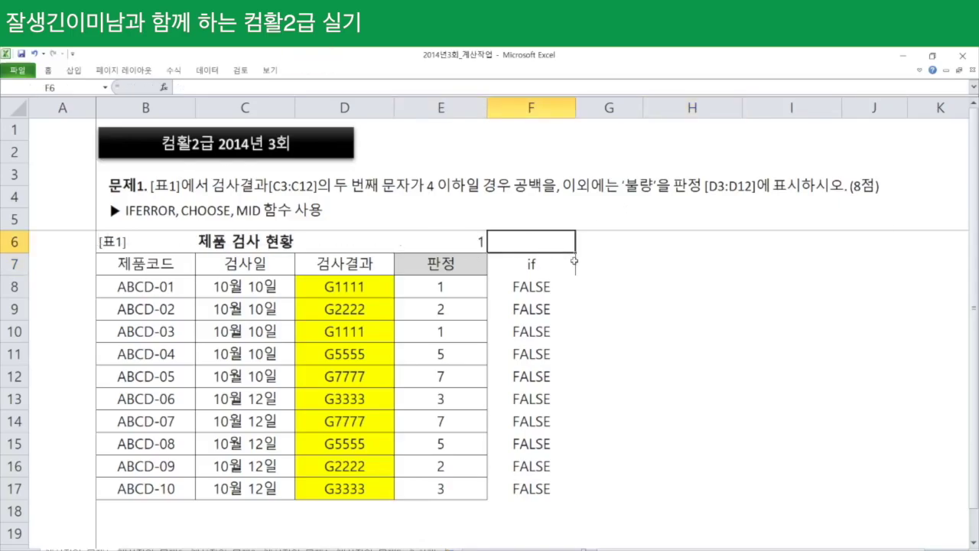
pyautogui.write('=')
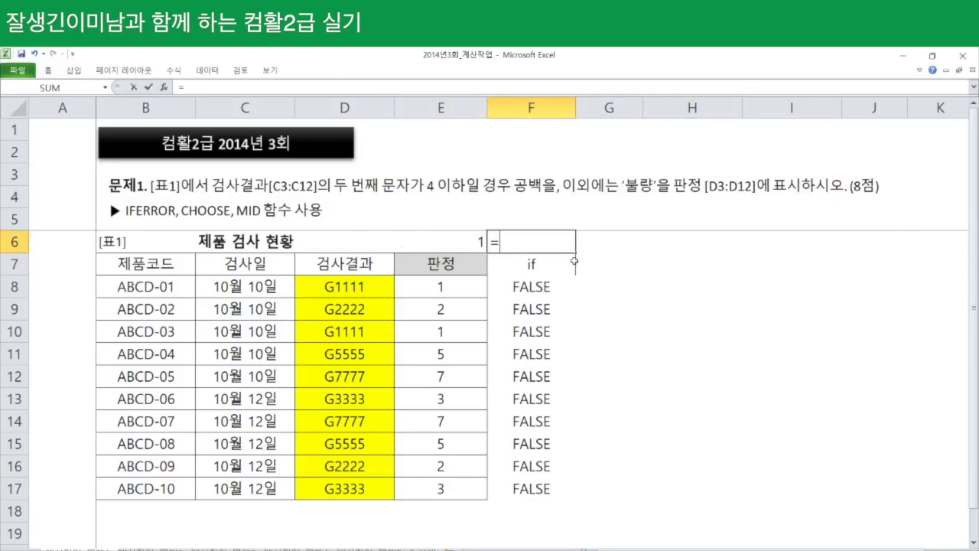
pyautogui.click(447, 288)
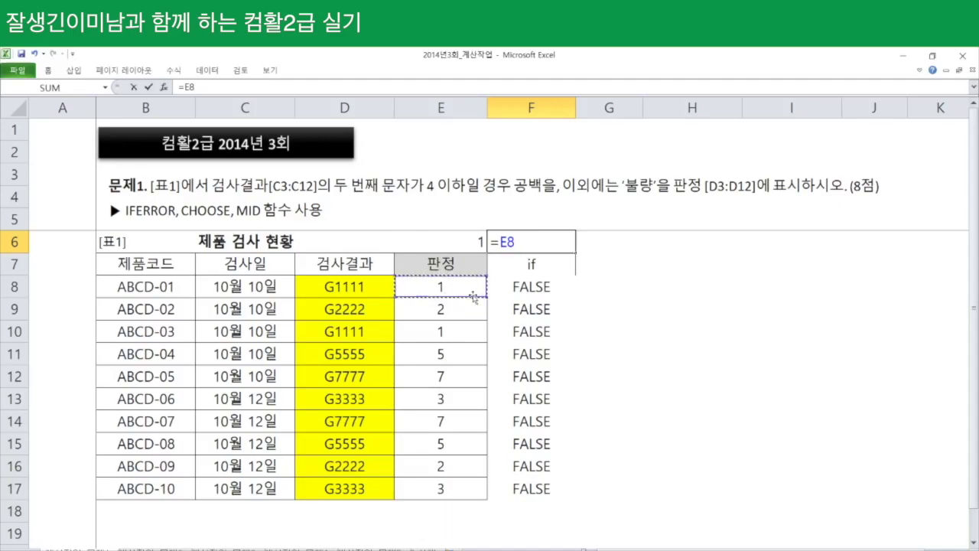
pyautogui.write('=')
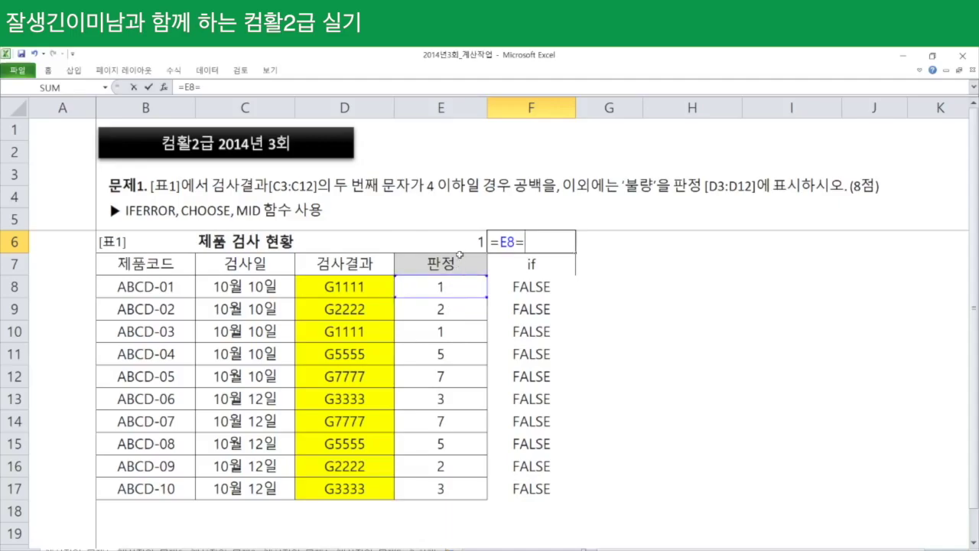
pyautogui.click(460, 246)
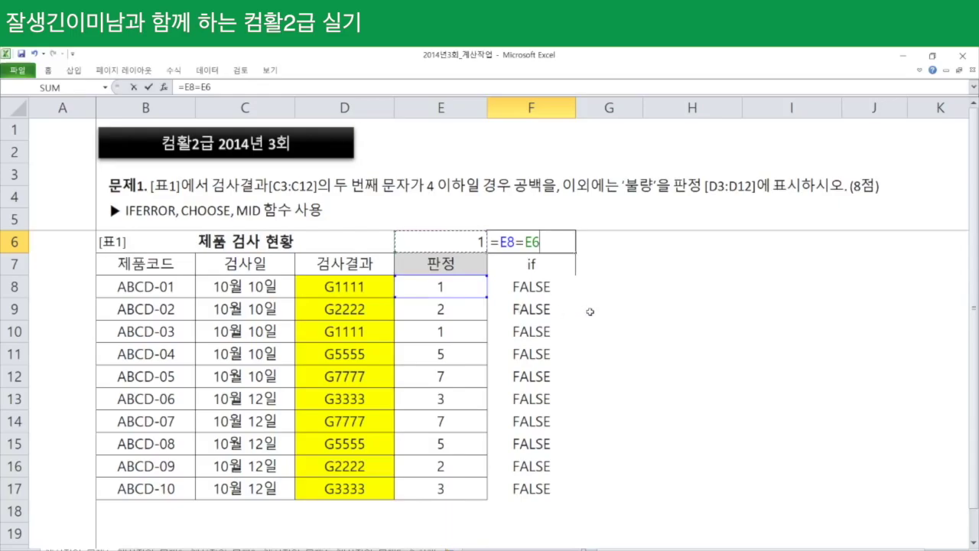
pyautogui.press('Return')
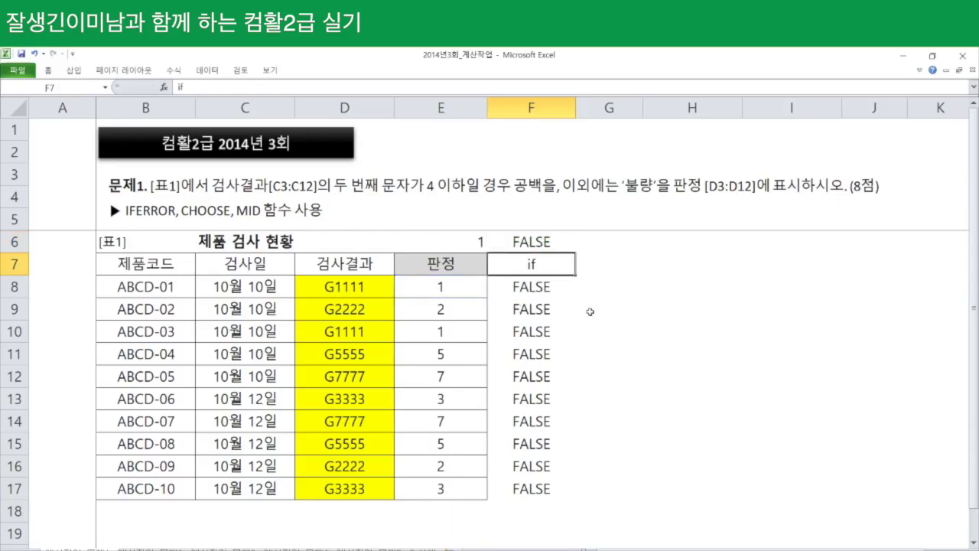
pyautogui.click(543, 245)
pyautogui.click(530, 245)
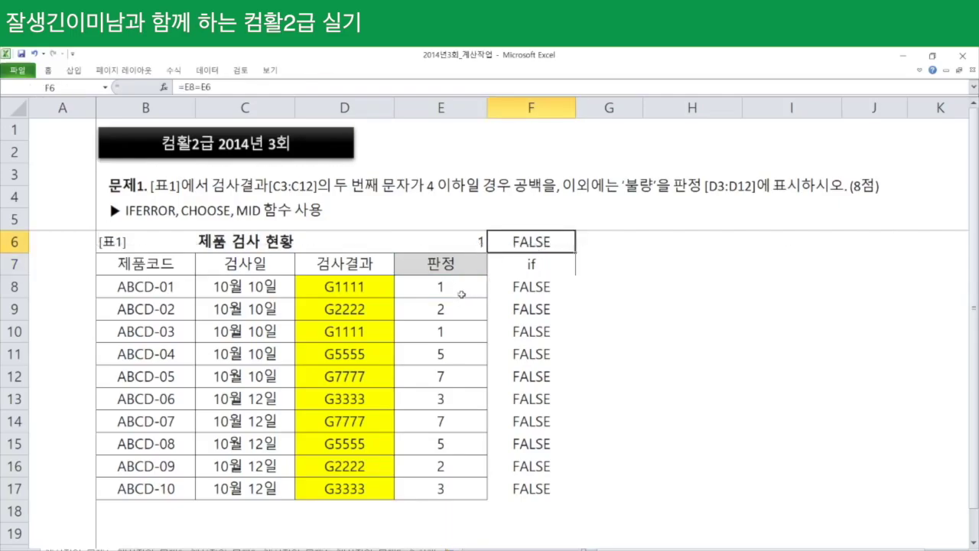
# Convert the extracted character in E8 to a number with =MID(D8,2,1)*1 and check the comparison in F8
pyautogui.click(461, 289)
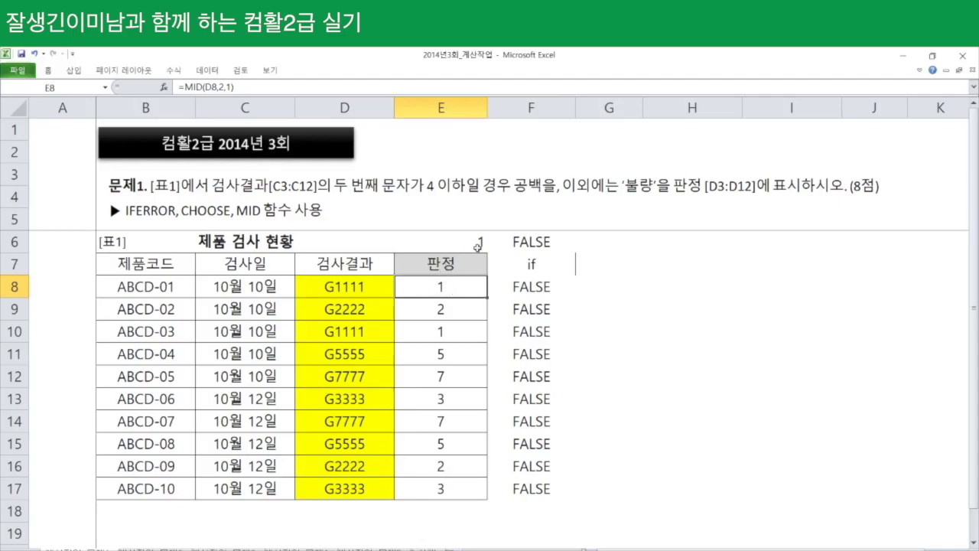
pyautogui.doubleClick(455, 287)
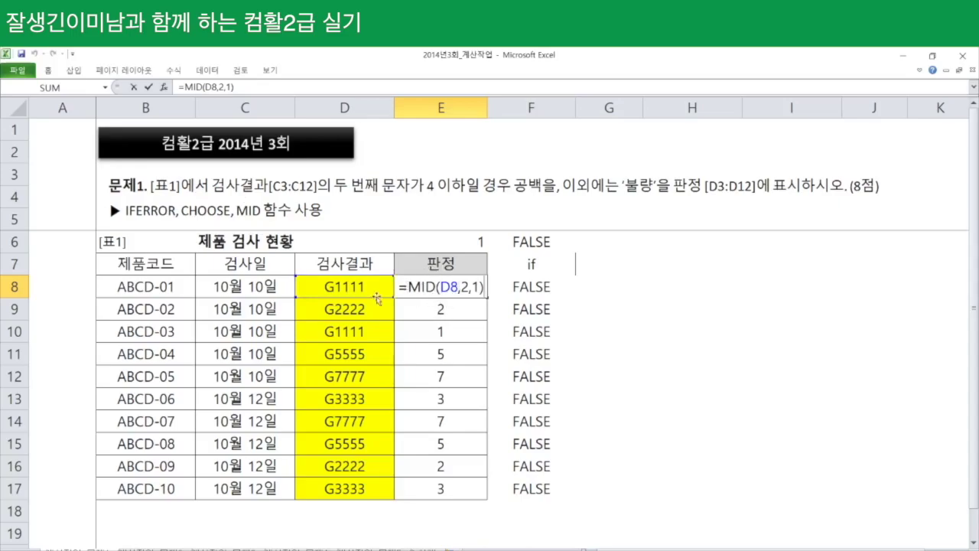
pyautogui.write('*1')
pyautogui.press('Return')
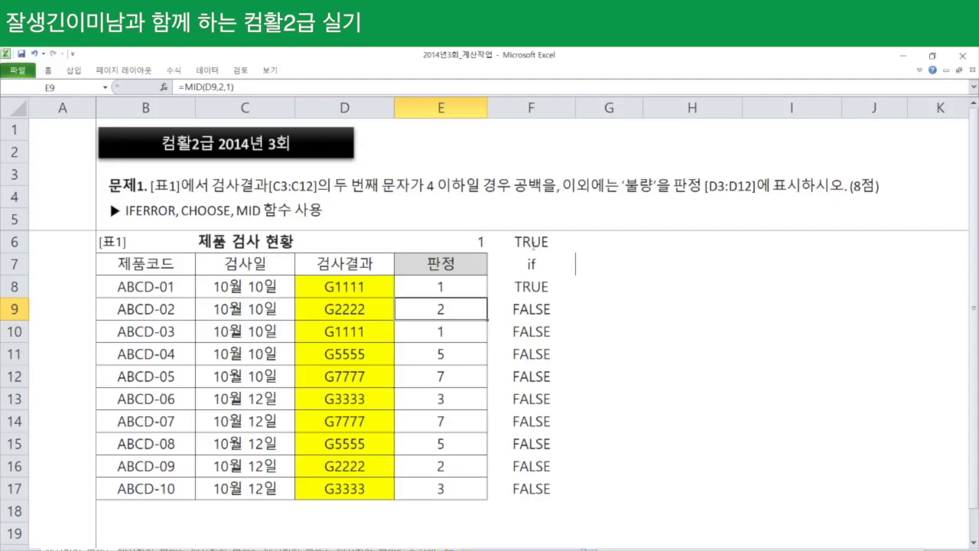
pyautogui.click(470, 290)
pyautogui.click(522, 286)
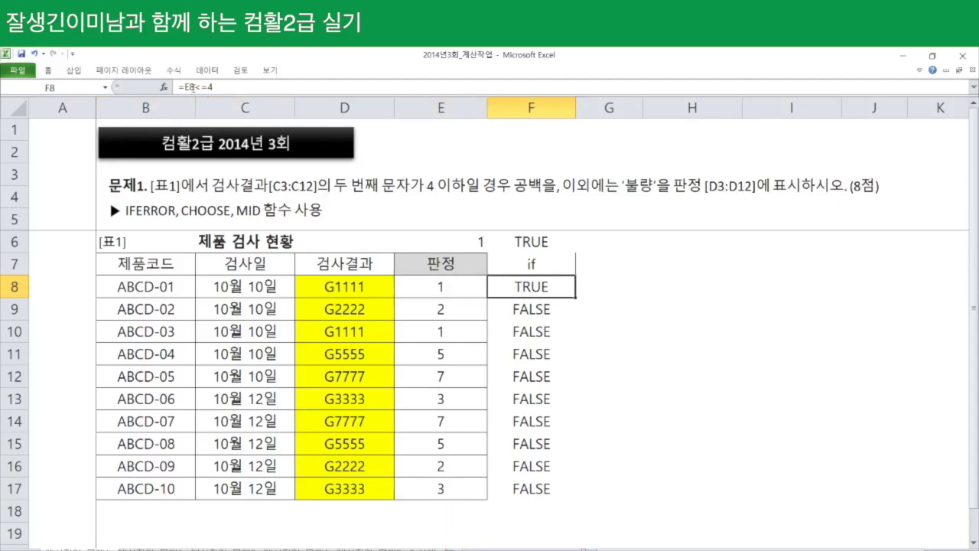
# Convert E8 to a number inside the F8 test with =E8*1<=4 and fill the formula down to F17
pyautogui.press('F2')
pyautogui.write('*1')
pyautogui.press('Return')
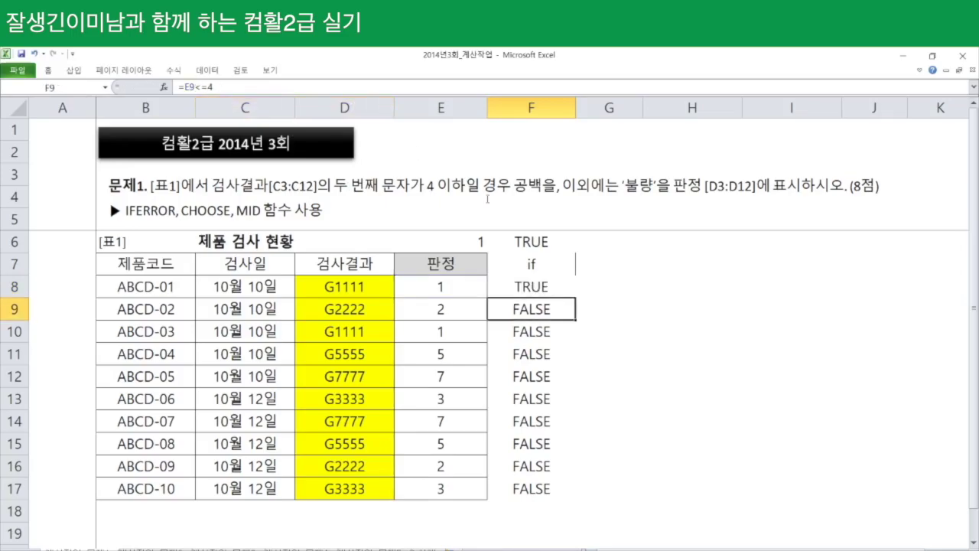
pyautogui.click(569, 292)
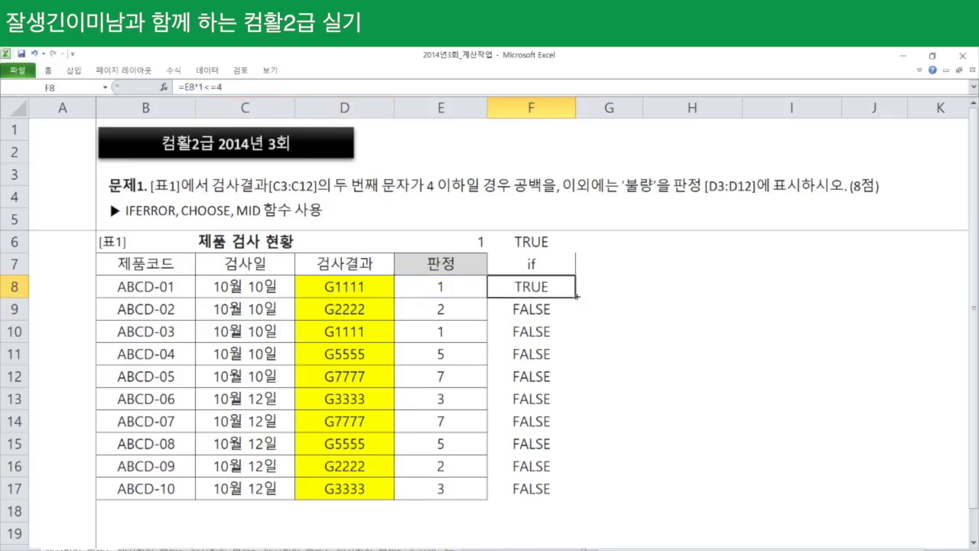
pyautogui.moveTo(577, 308); pyautogui.dragTo(574, 497)
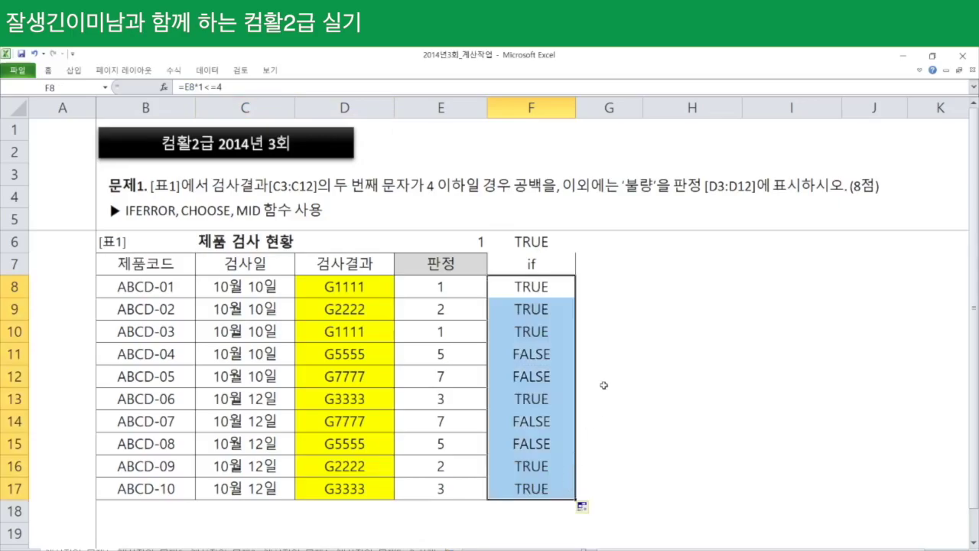
# Enter =IF(F8,"","불량") in G8 and fill the formula down to G17
pyautogui.click(609, 287)
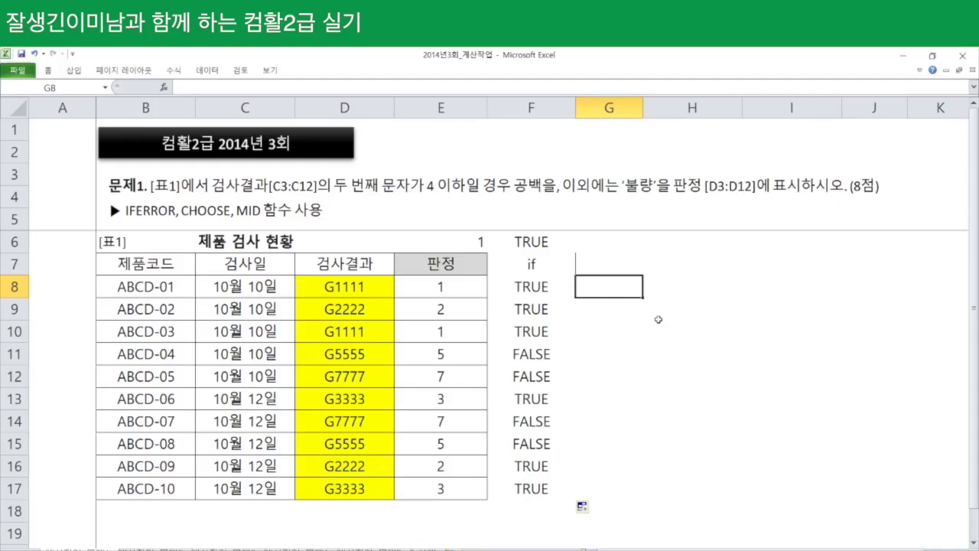
pyautogui.write('=')
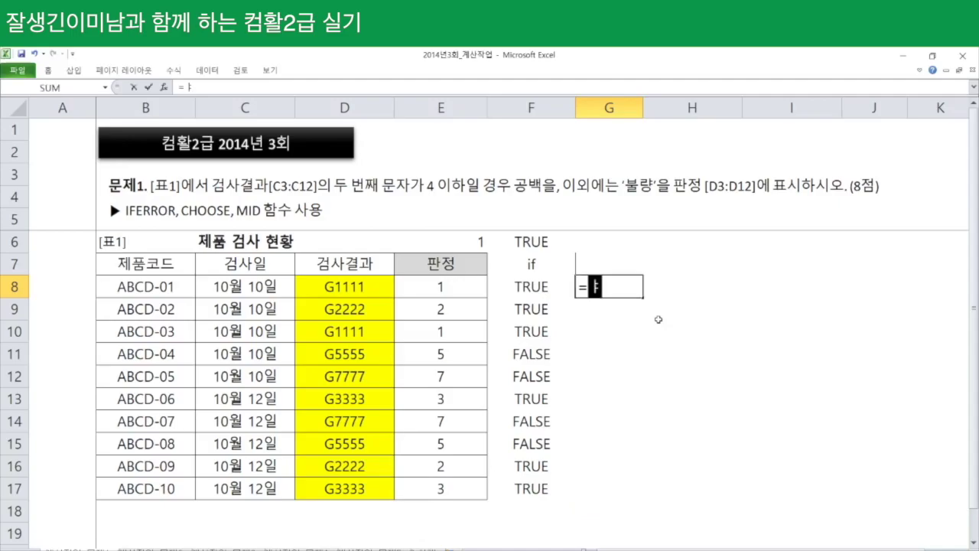
pyautogui.write('IF(')
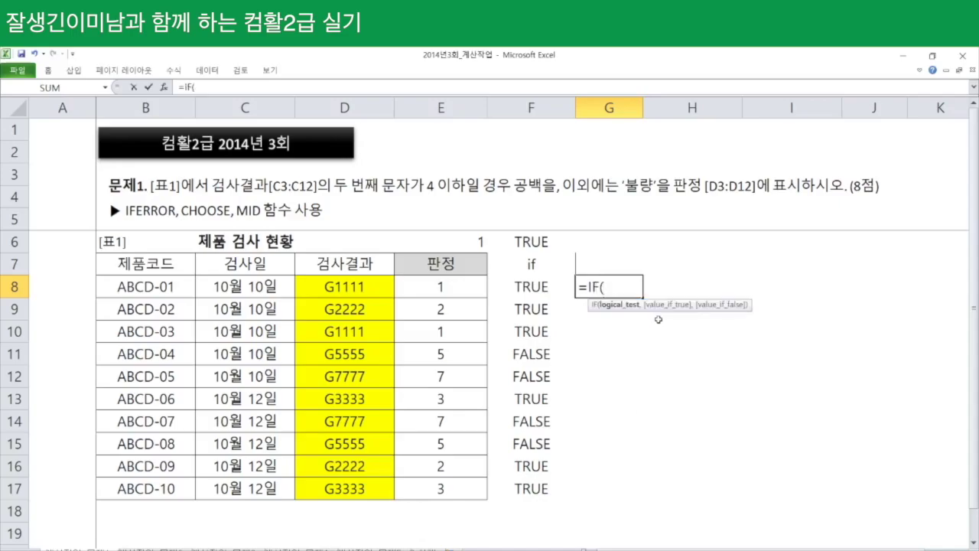
pyautogui.click(520, 286)
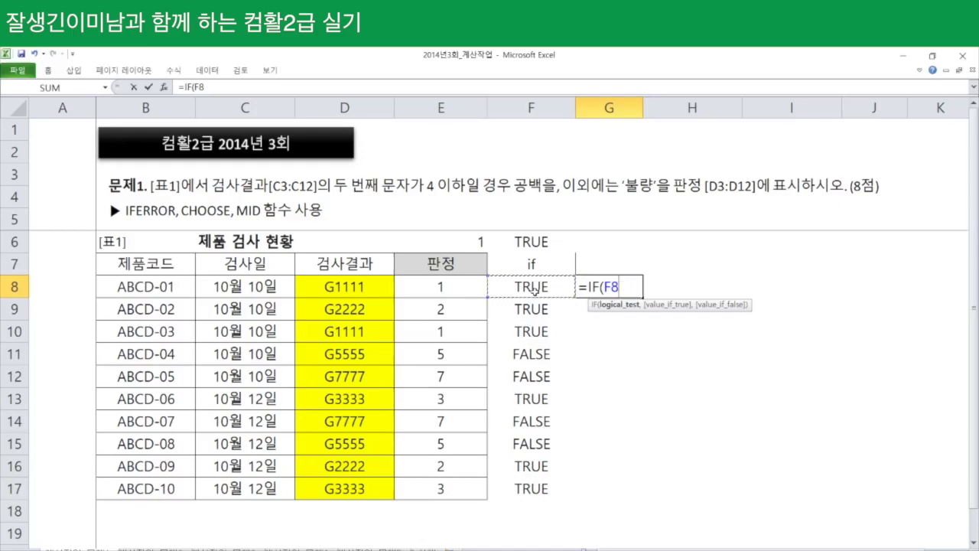
pyautogui.write(',')
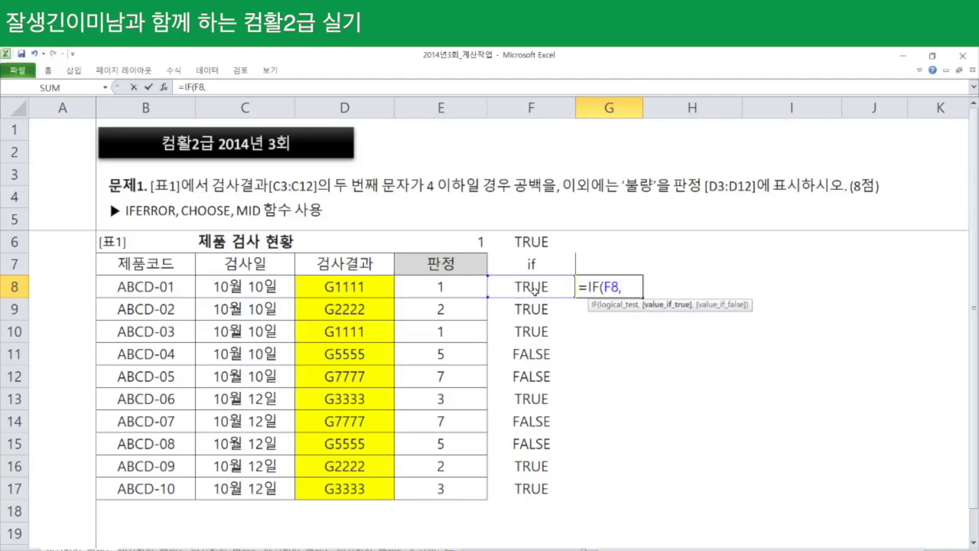
pyautogui.write('"","불량")')
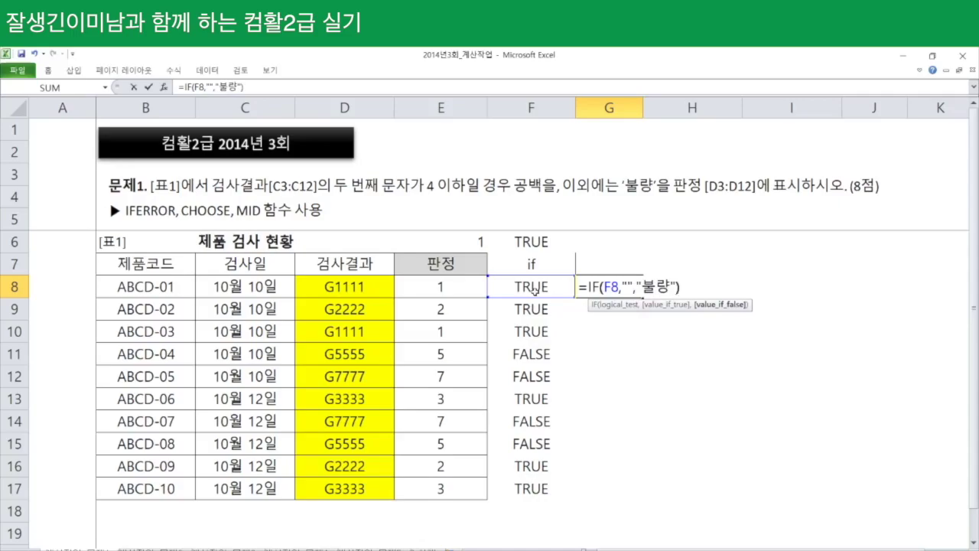
pyautogui.press('Return')
pyautogui.click(594, 291)
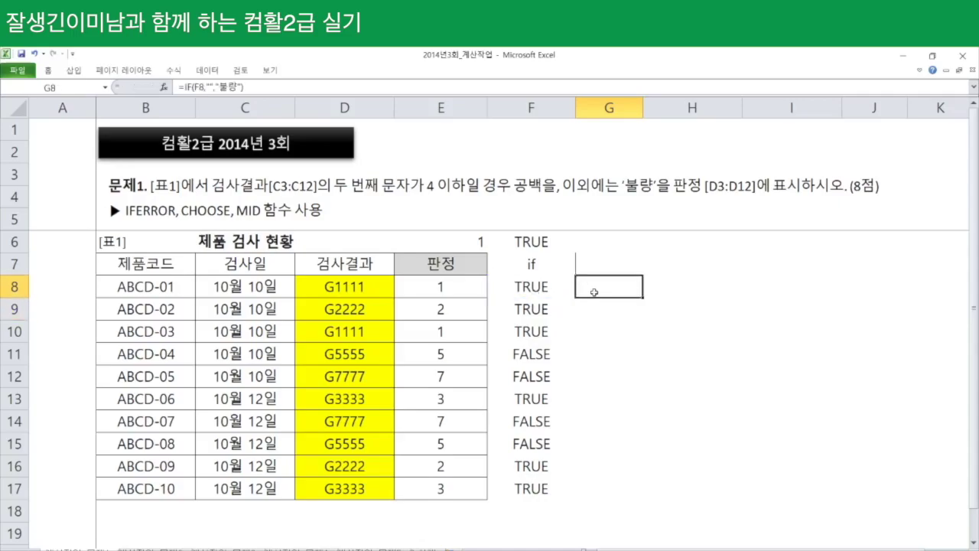
pyautogui.moveTo(641, 296); pyautogui.dragTo(623, 494)
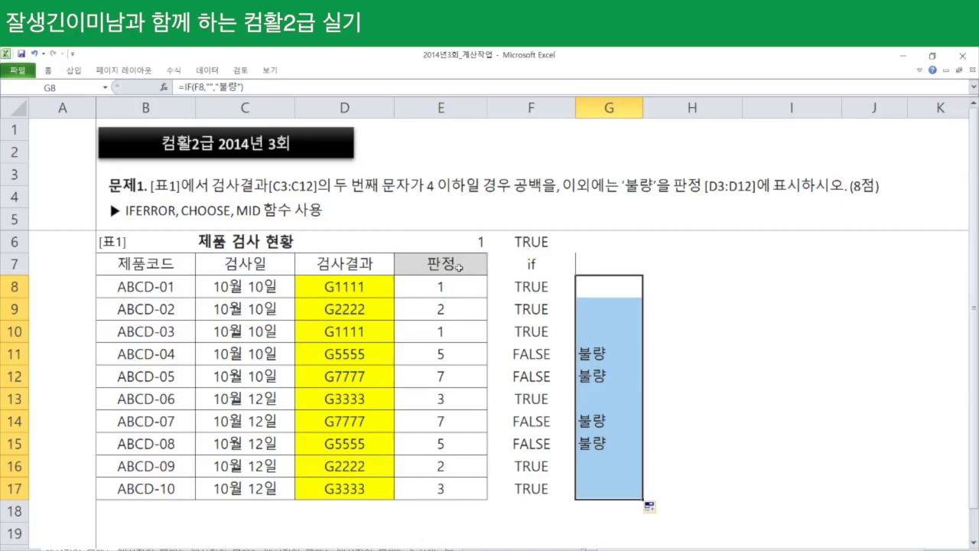
# Remove *1 from the formula in E8 and make MID(D8,2,1) the index argument of a CHOOSE function
pyautogui.click(463, 293)
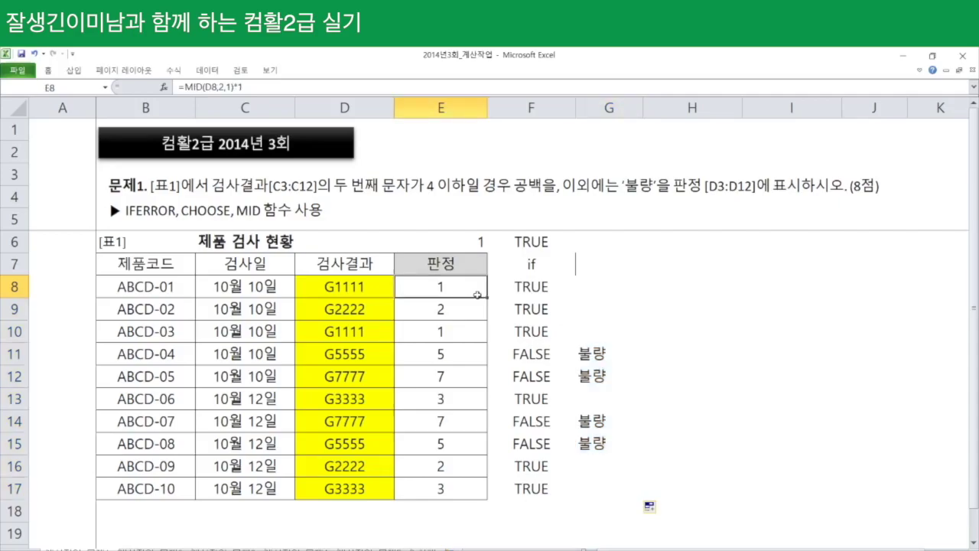
pyautogui.doubleClick(478, 294)
pyautogui.press('BackSpace')
pyautogui.press('BackSpace')
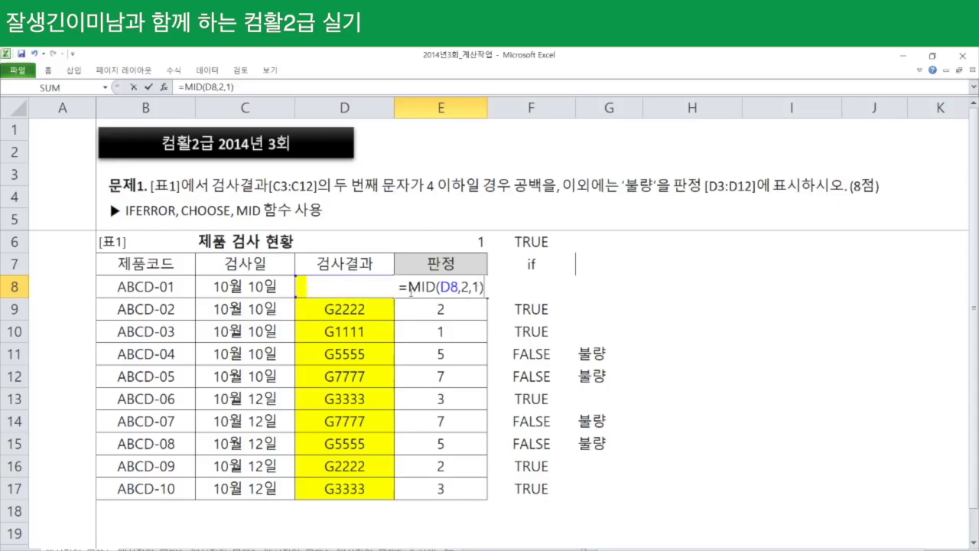
pyautogui.click(411, 293)
pyautogui.press('BackSpace')
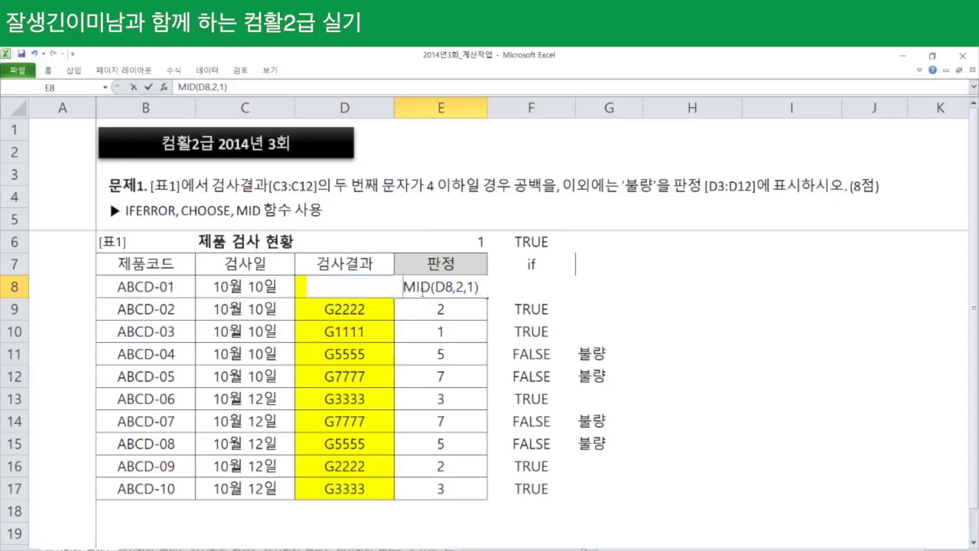
pyautogui.write('=')
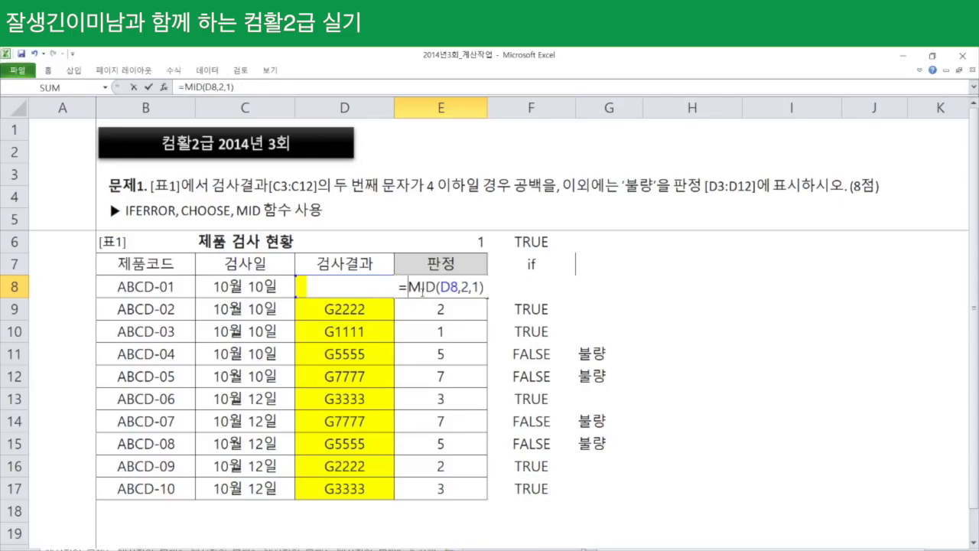
pyautogui.write('cho')
pyautogui.press('Tab')
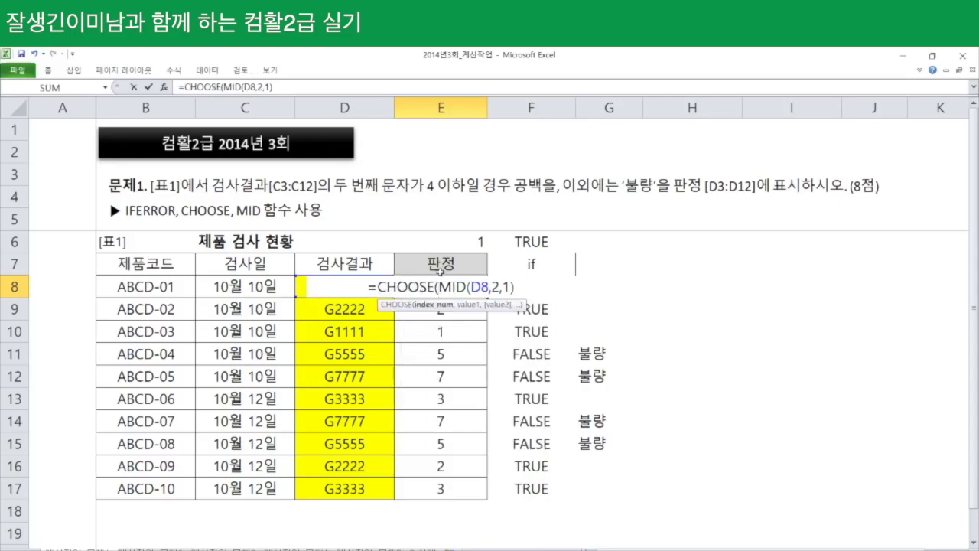
# Complete E8 with four blank results as =CHOOSE(MID(D8,2,1),"","","","") and fill the formula down to E17
pyautogui.moveTo(438, 288); pyautogui.dragTo(522, 288)
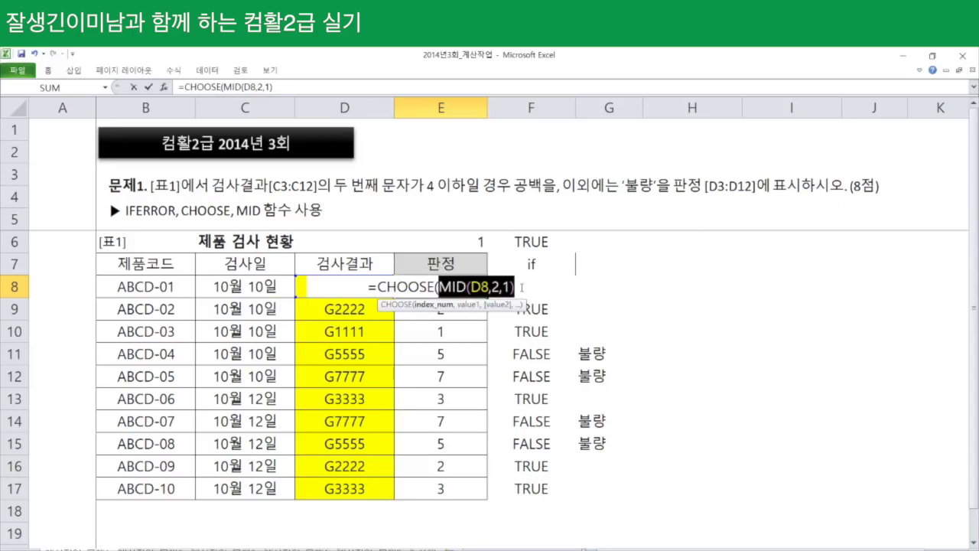
pyautogui.click(522, 287)
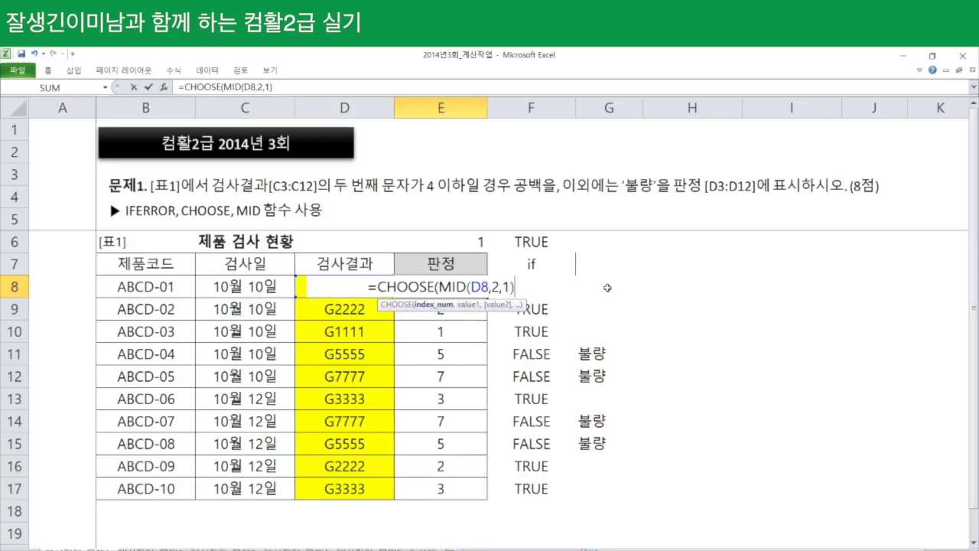
pyautogui.write(',')
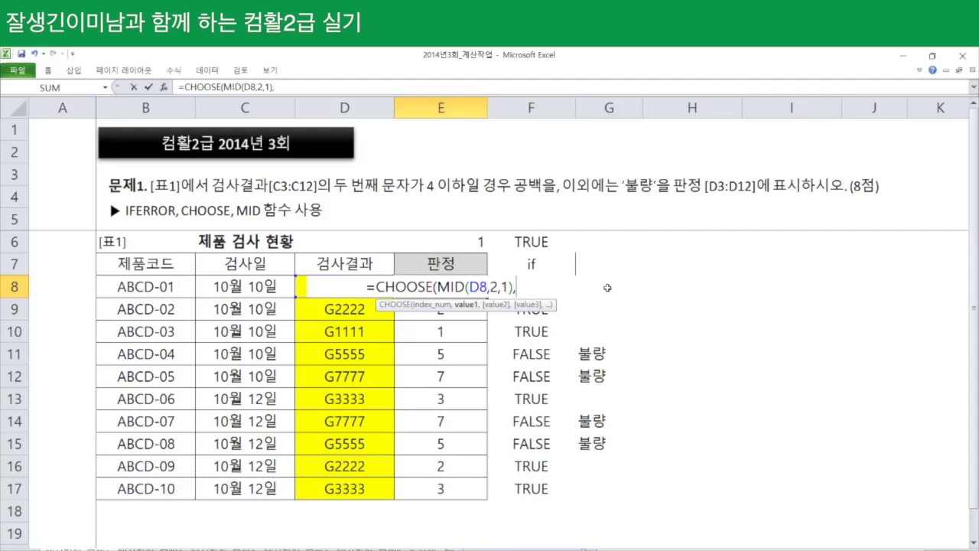
pyautogui.write('"","","')
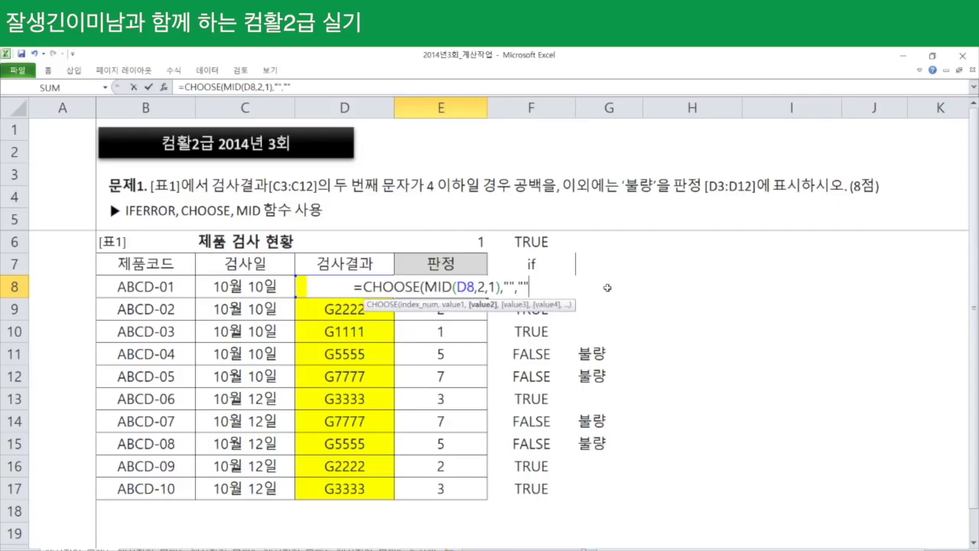
pyautogui.write('",""')
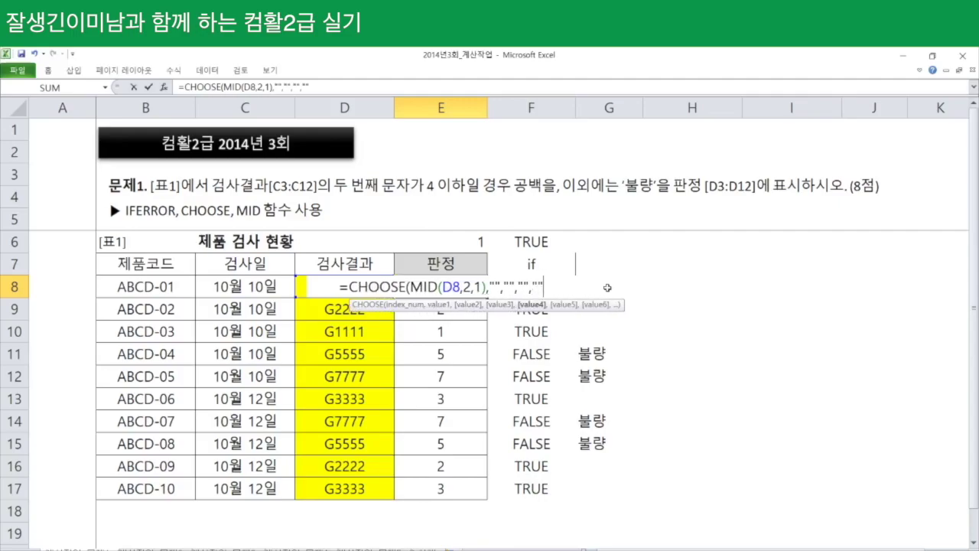
pyautogui.write(')')
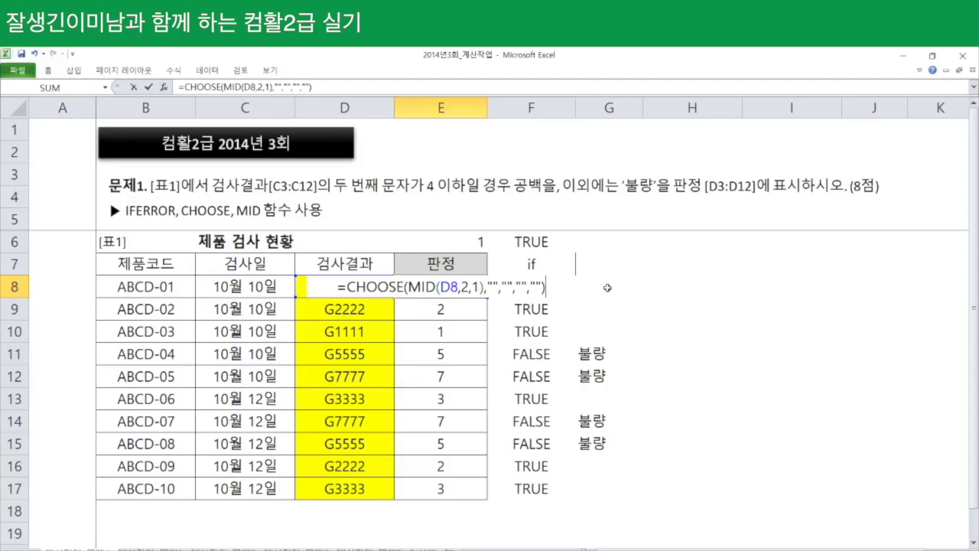
pyautogui.press('Return')
pyautogui.click(479, 295)
pyautogui.moveTo(486, 297); pyautogui.dragTo(489, 493)
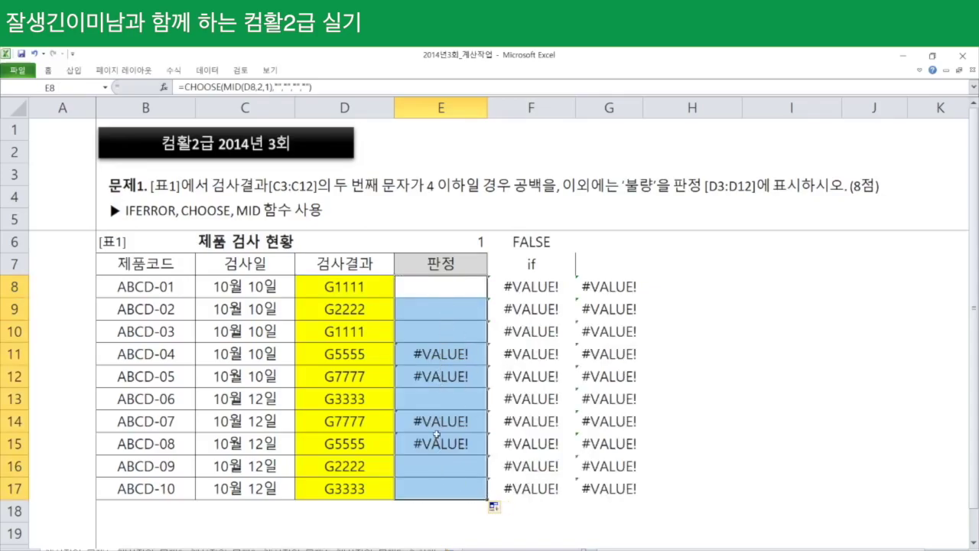
# Wrap the CHOOSE formula in IFERROR with "메롱" as the error value and apply it to all of E8:E17
pyautogui.press('F2')
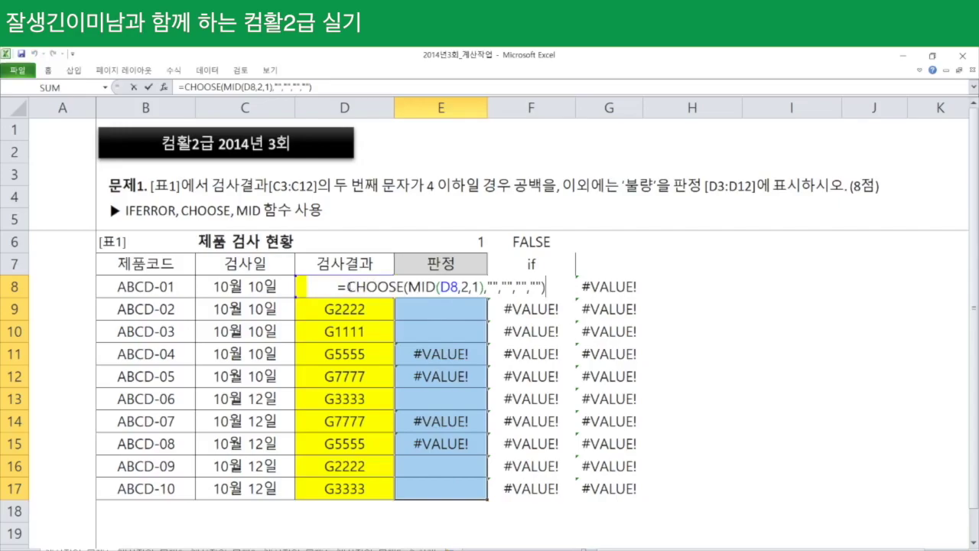
pyautogui.click(348, 287)
pyautogui.write('ife')
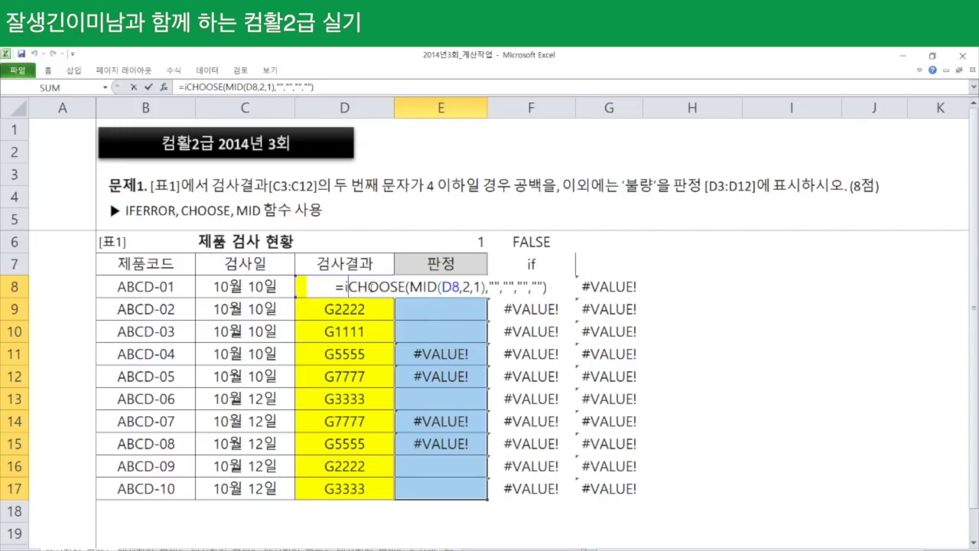
pyautogui.press('Tab')
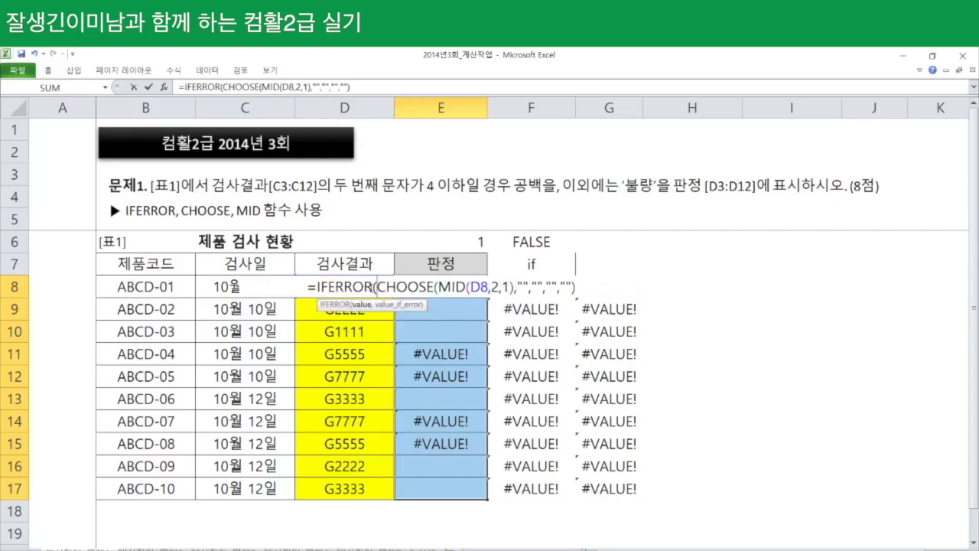
pyautogui.write(',')
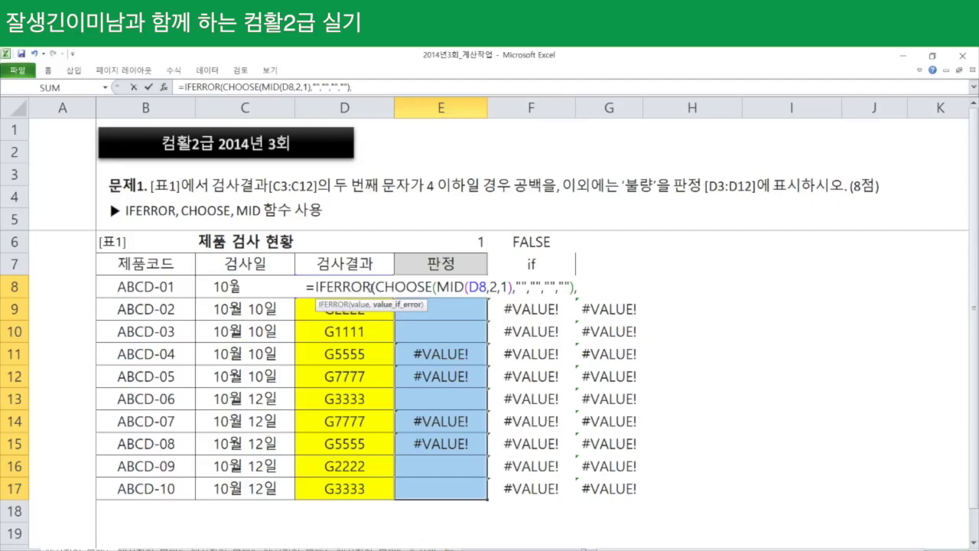
pyautogui.write('"')
pyautogui.write('ap')
pyautogui.press('BackSpace')
pyautogui.press('BackSpace')
pyautogui.press('Hangul')
pyautogui.write('메롱")')
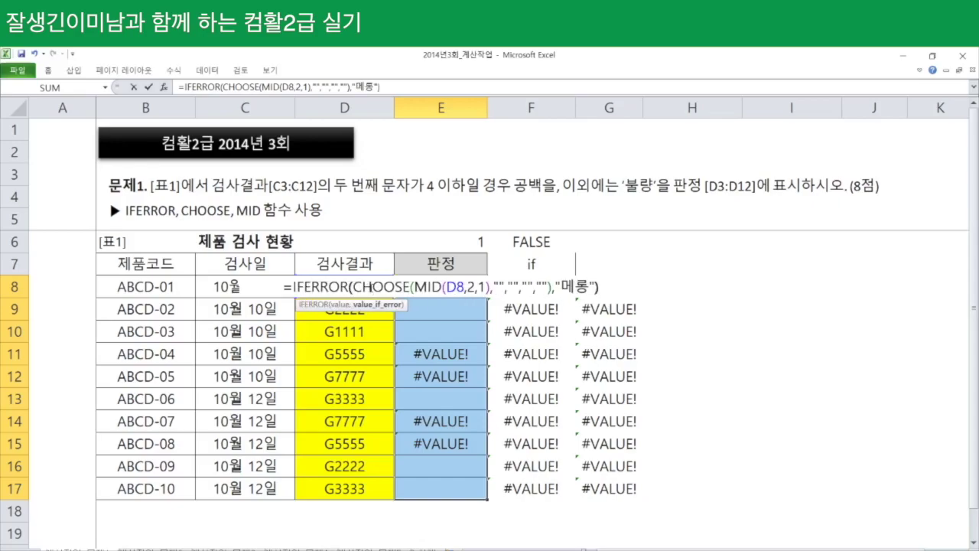
pyautogui.hotkey('ctrl', 'Return')
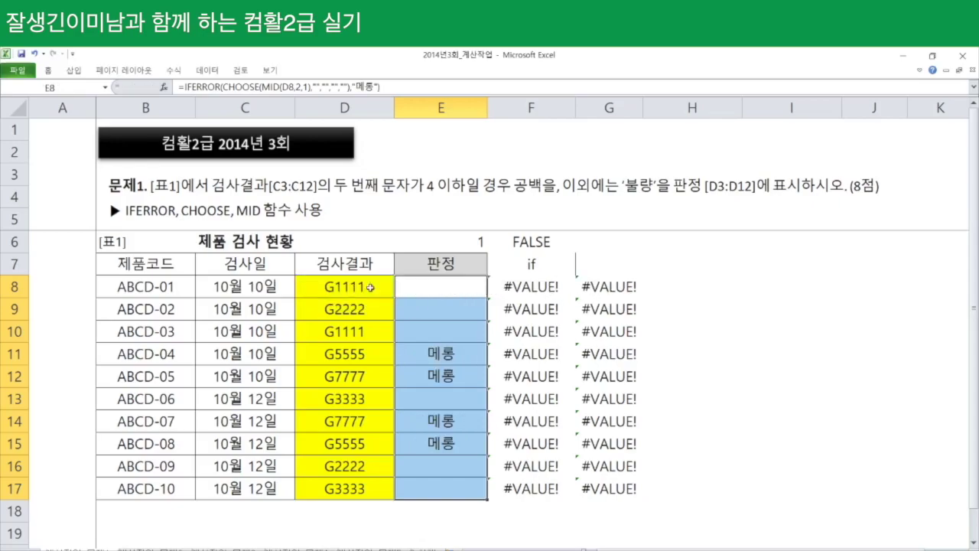
# Set the IFERROR error value to "불량" in all formulas of E8:E17
pyautogui.doubleClick(447, 296)
pyautogui.write('불량')
pyautogui.hotkey('ctrl', 'Return')
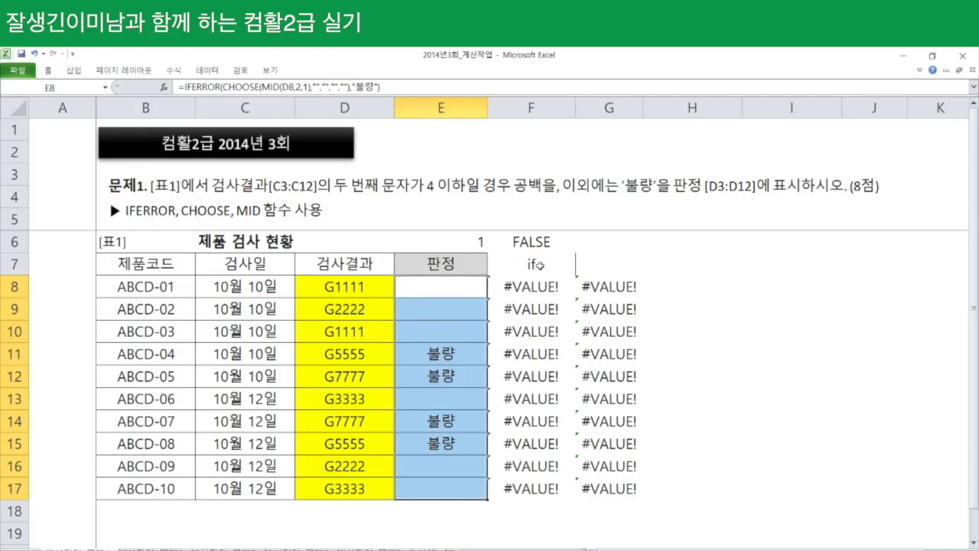
# Look at the salary table on the problem 2 worksheet and return to the problem 1 worksheet
pyautogui.click(540, 266)
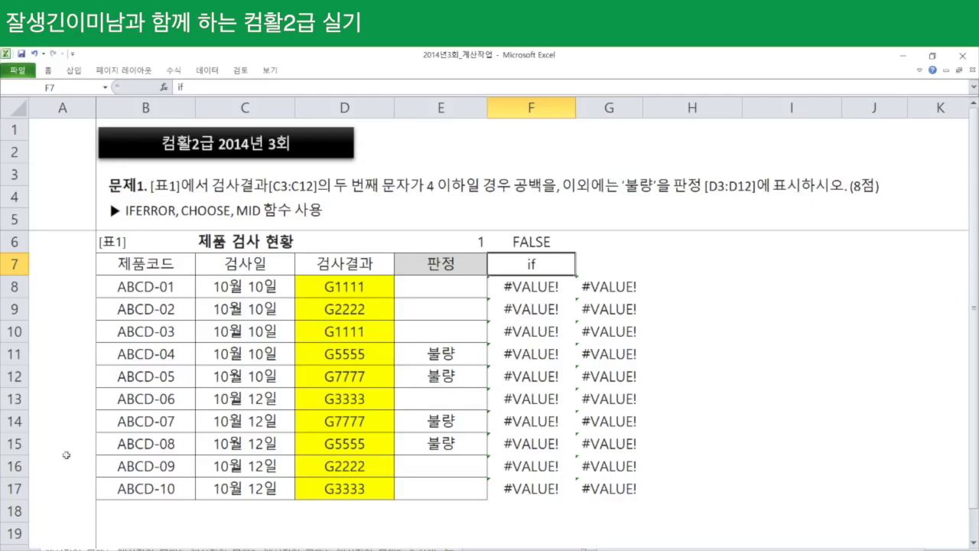
pyautogui.click(150, 548)
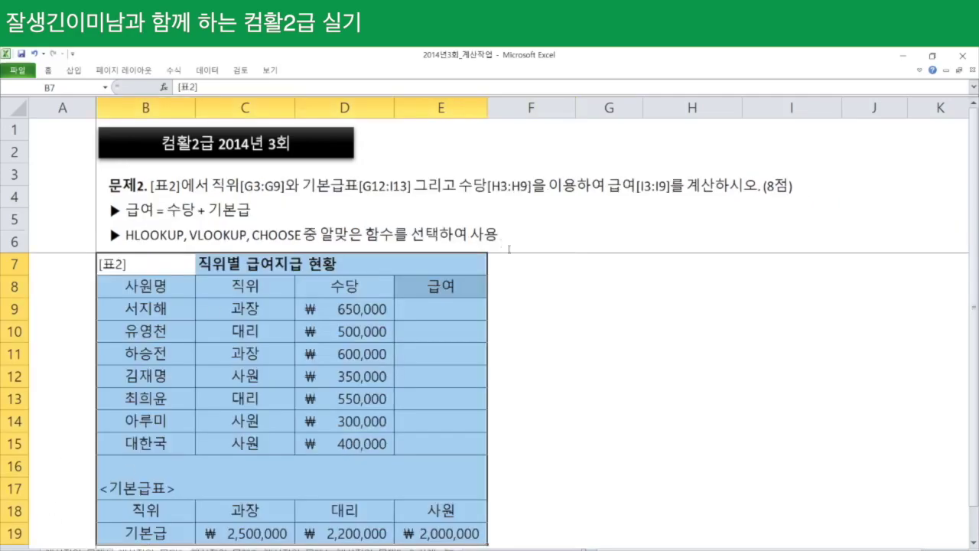
pyautogui.click(462, 313)
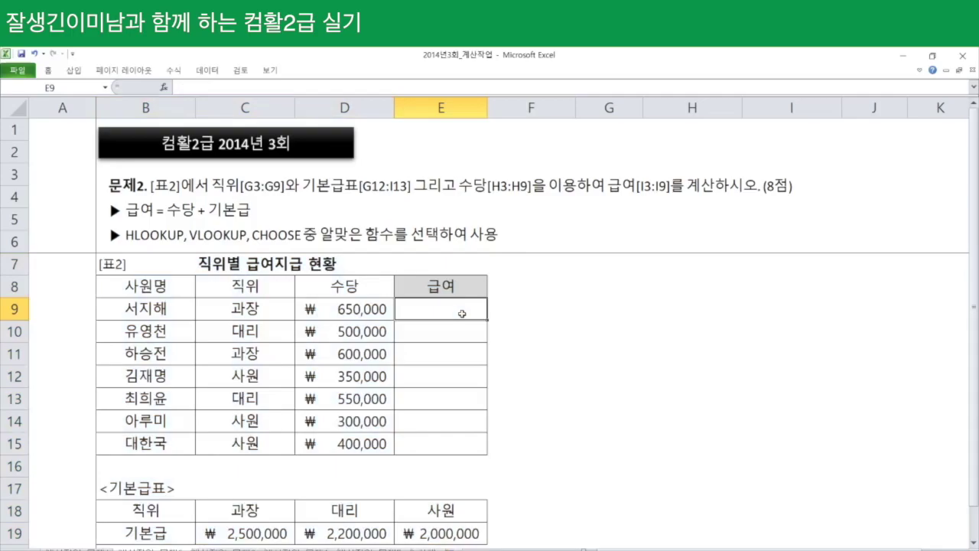
pyautogui.click(84, 548)
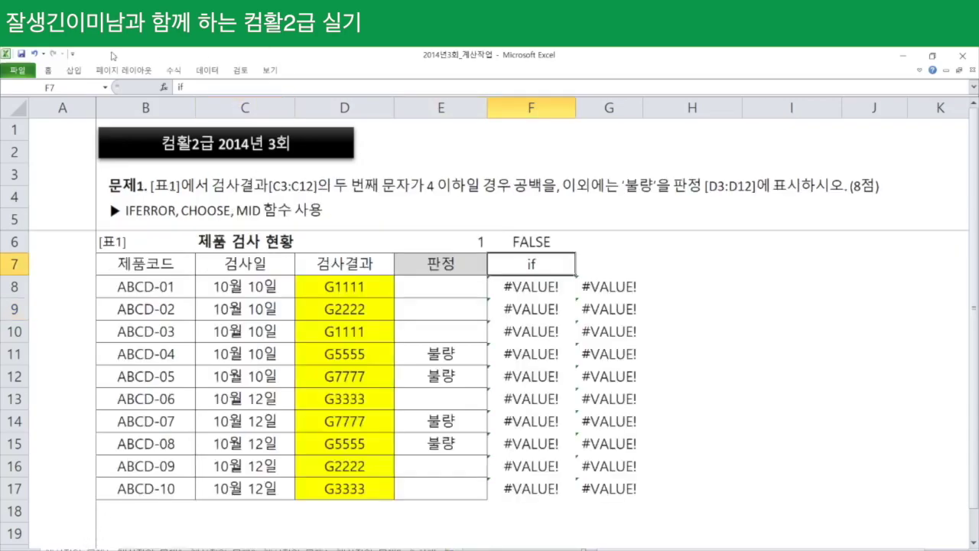
# Draw an isosceles triangle about 1.9 cm high and 2.4 cm wide over the start of the problem 1 text
pyautogui.click(71, 70)
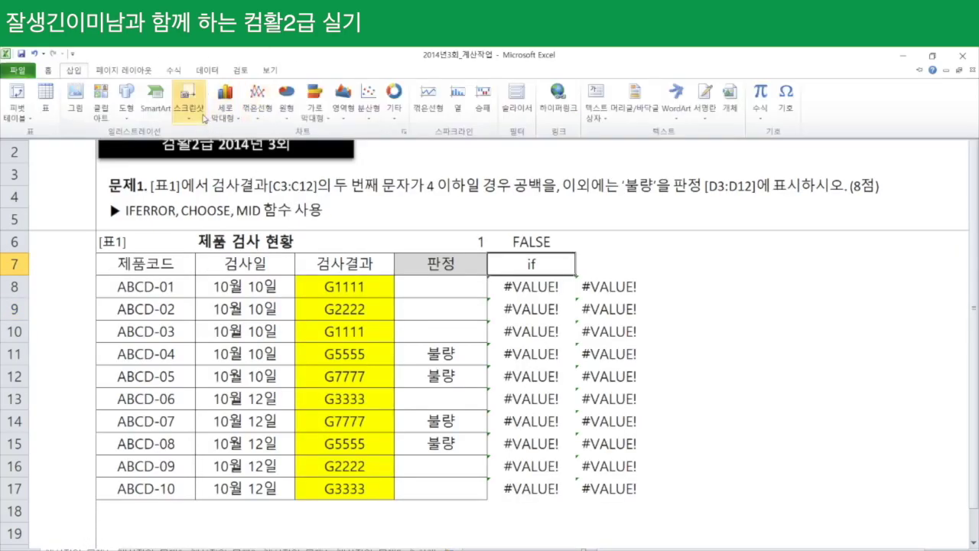
pyautogui.click(127, 113)
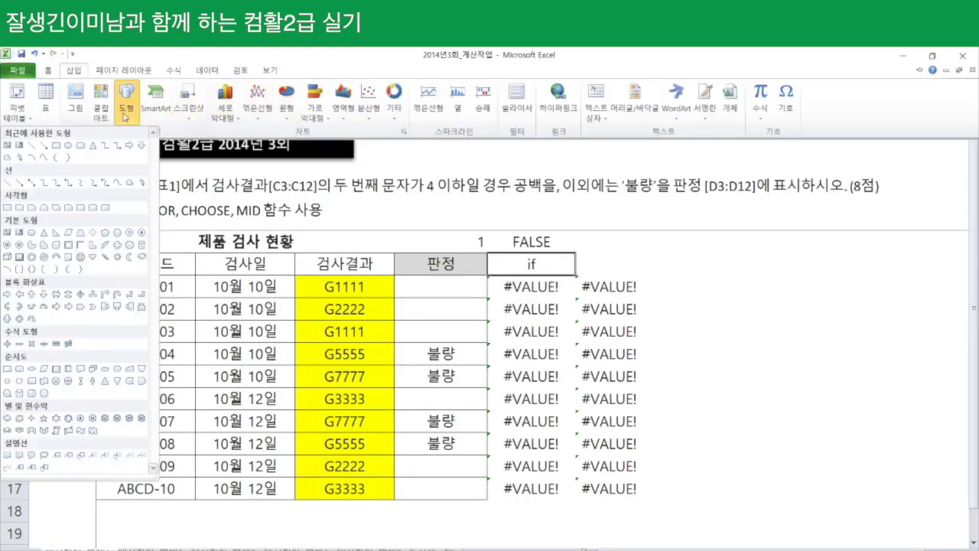
pyautogui.click(92, 145)
pyautogui.moveTo(110, 200)
pyautogui.mouseDown()
pyautogui.moveTo(153, 164)
pyautogui.moveTo(207, 230)
pyautogui.moveTo(176, 225)
pyautogui.mouseUp()
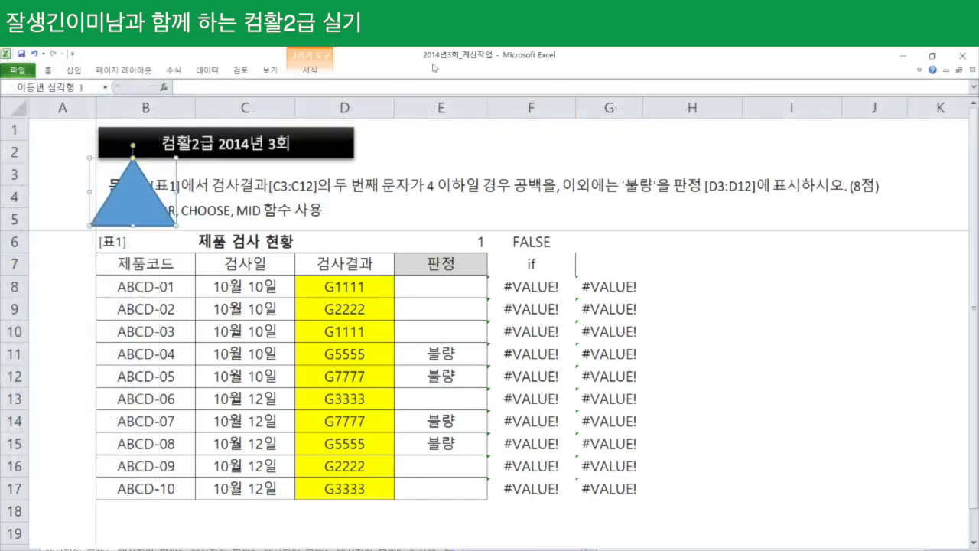
# Remove the triangle's fill and make its outline red
pyautogui.click(311, 71)
pyautogui.click(449, 88)
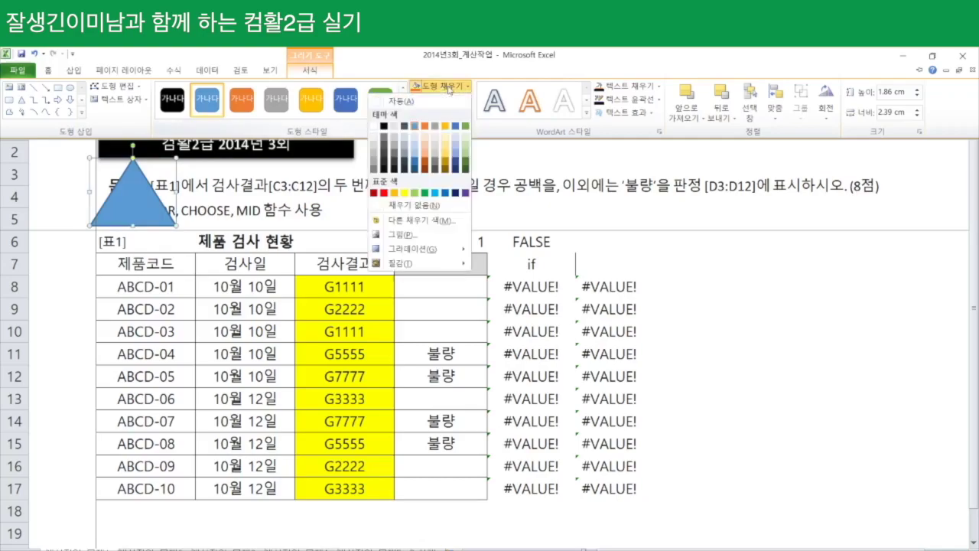
pyautogui.click(414, 205)
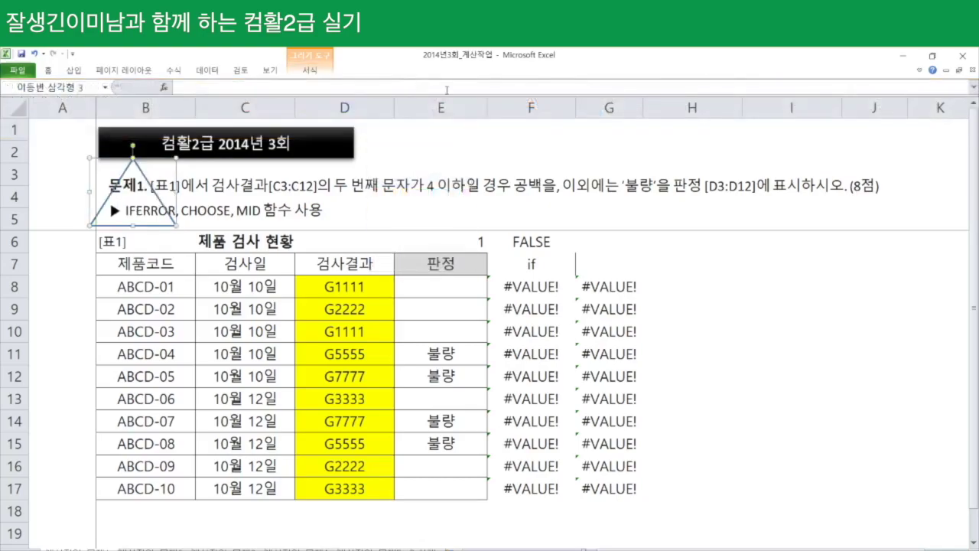
pyautogui.click(321, 70)
pyautogui.click(444, 100)
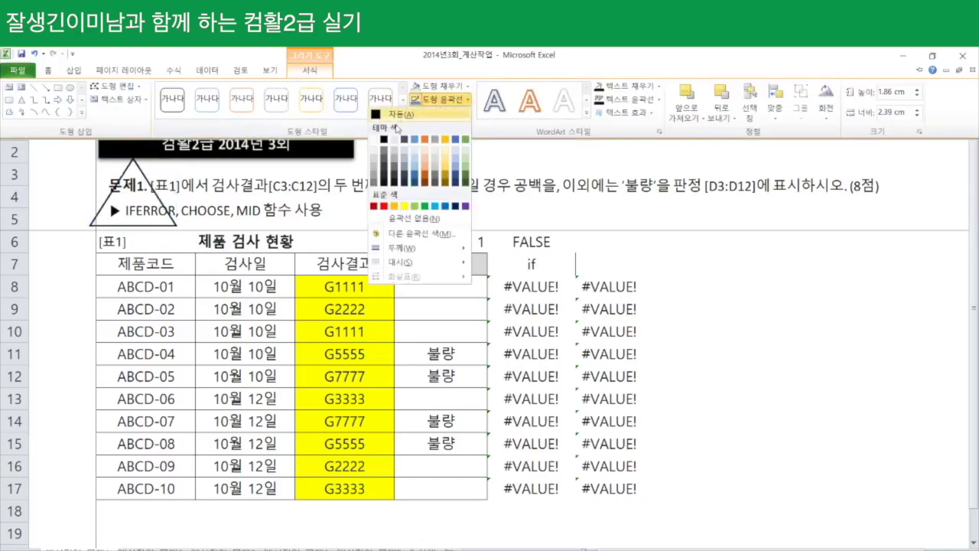
pyautogui.click(384, 205)
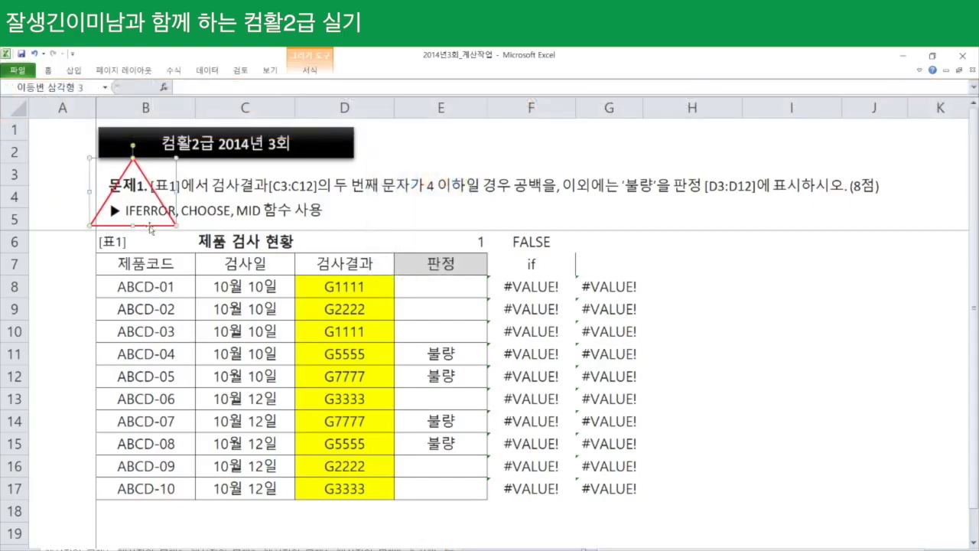
# Set the red-outlined triangle's formatting as the default shape style and shrink the triangle around the problem 1 label
pyautogui.rightClick(150, 227)
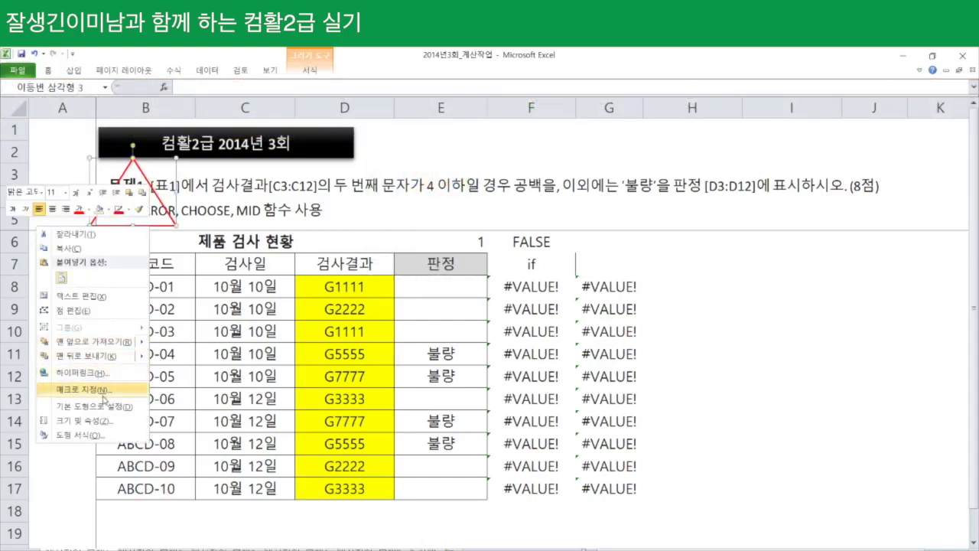
pyautogui.click(100, 406)
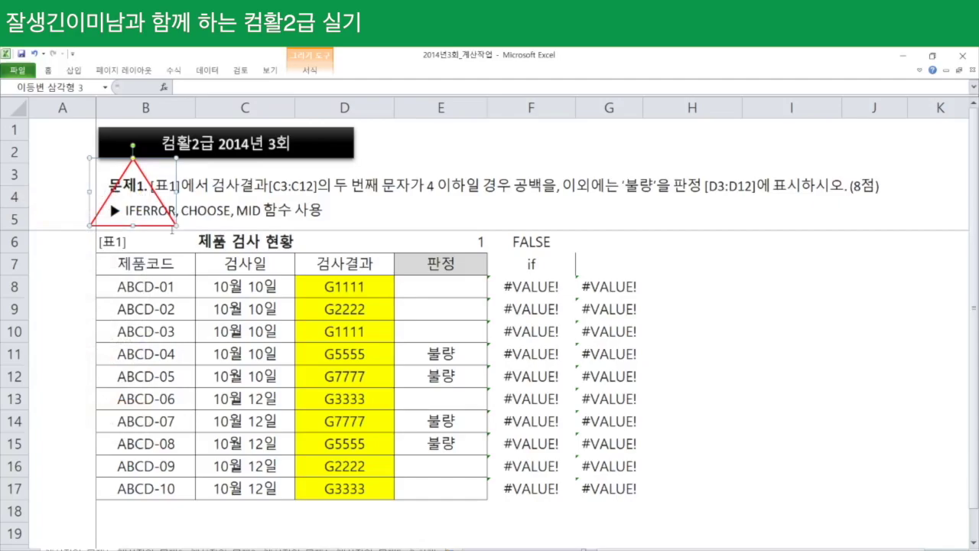
pyautogui.moveTo(175, 226); pyautogui.dragTo(144, 192)
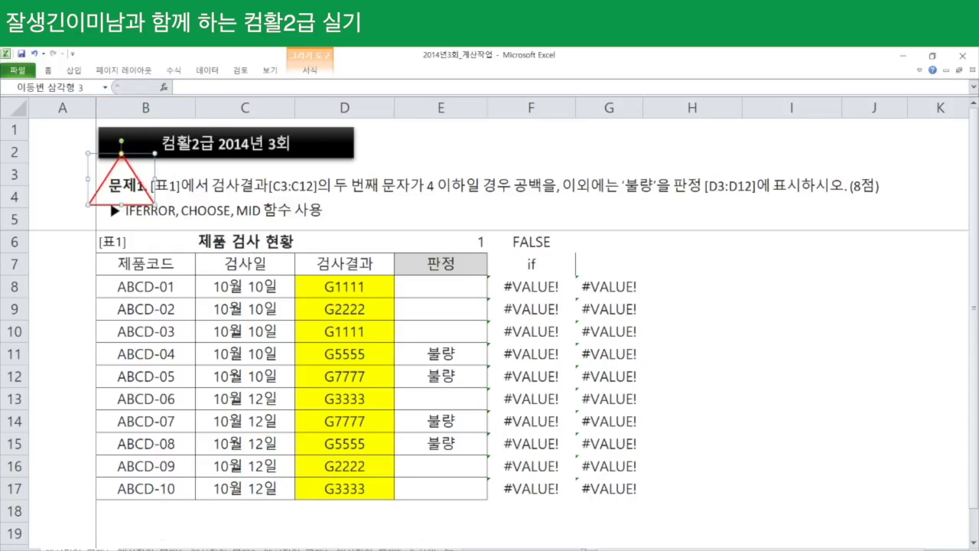
# Switch to the problem 2 worksheet and fill the 기본급표 heading row B18:E18 with yellow
pyautogui.hotkey('ctrl', 'pagedown')
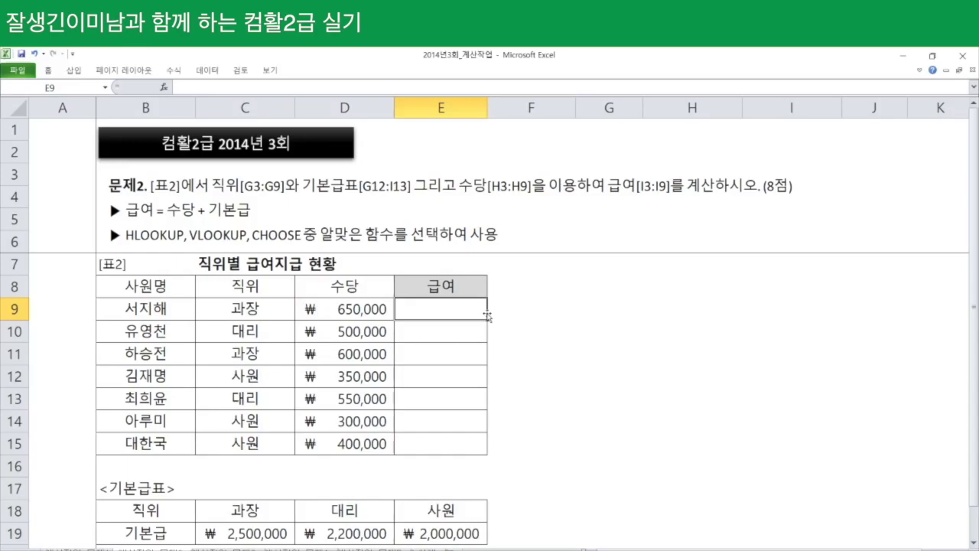
pyautogui.moveTo(161, 509); pyautogui.dragTo(444, 511)
pyautogui.rightClick(444, 511)
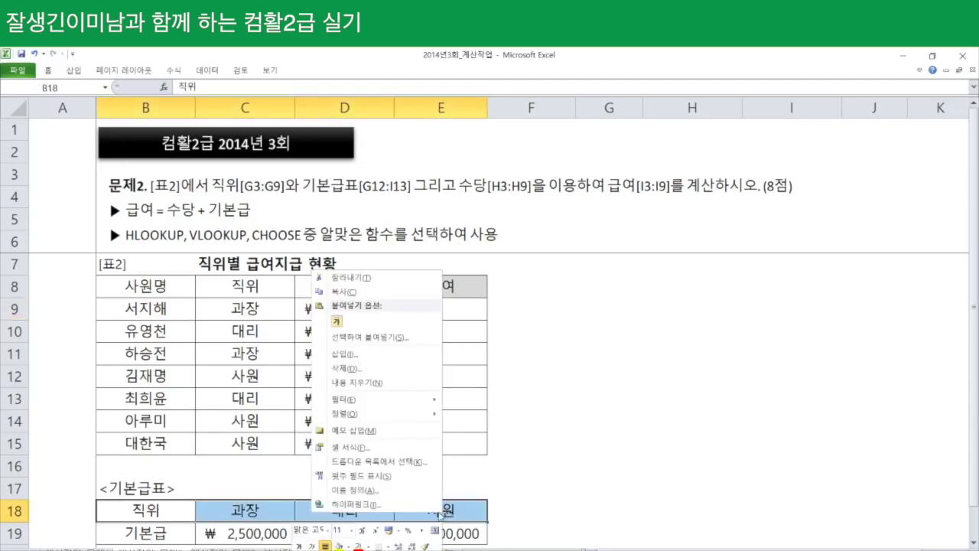
pyautogui.click(339, 546)
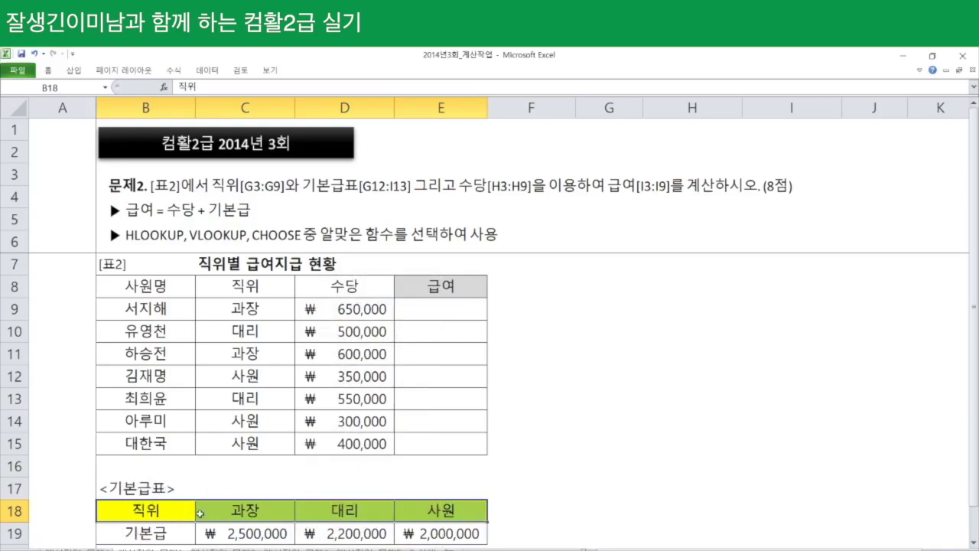
# Copy the 기본급표 table B18:E19 and paste it transposed at G8
pyautogui.moveTo(163, 509); pyautogui.dragTo(463, 524)
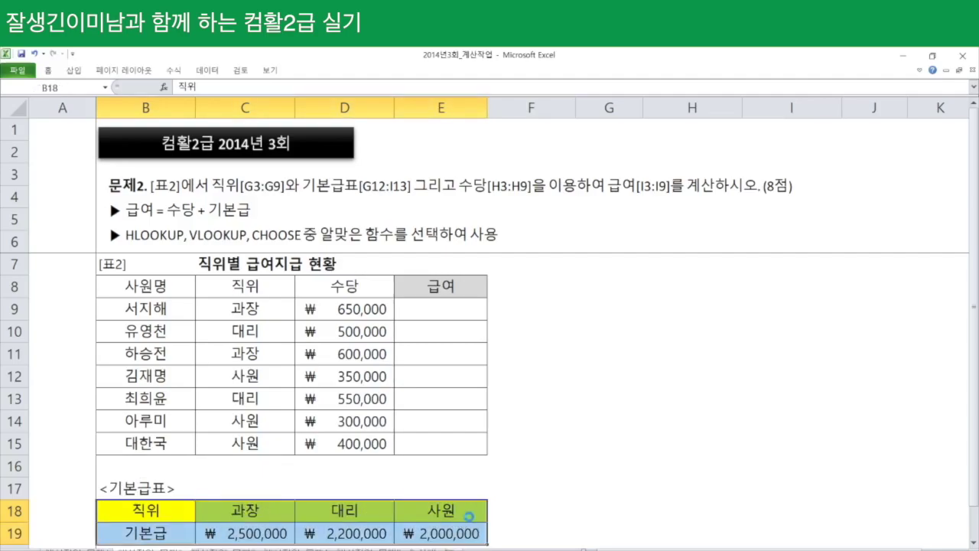
pyautogui.hotkey('ctrl', 'c')
pyautogui.click(585, 283)
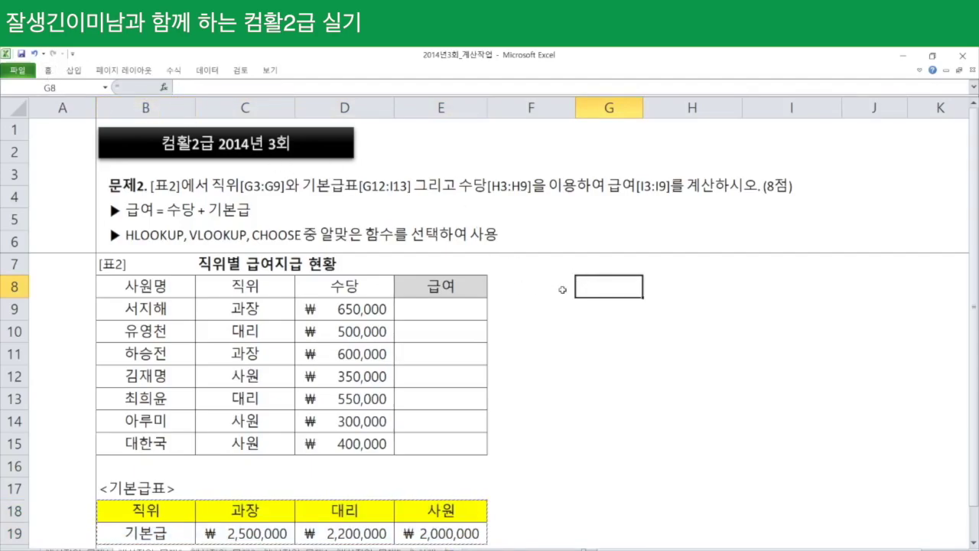
pyautogui.hotkey('ctrl', 'v')
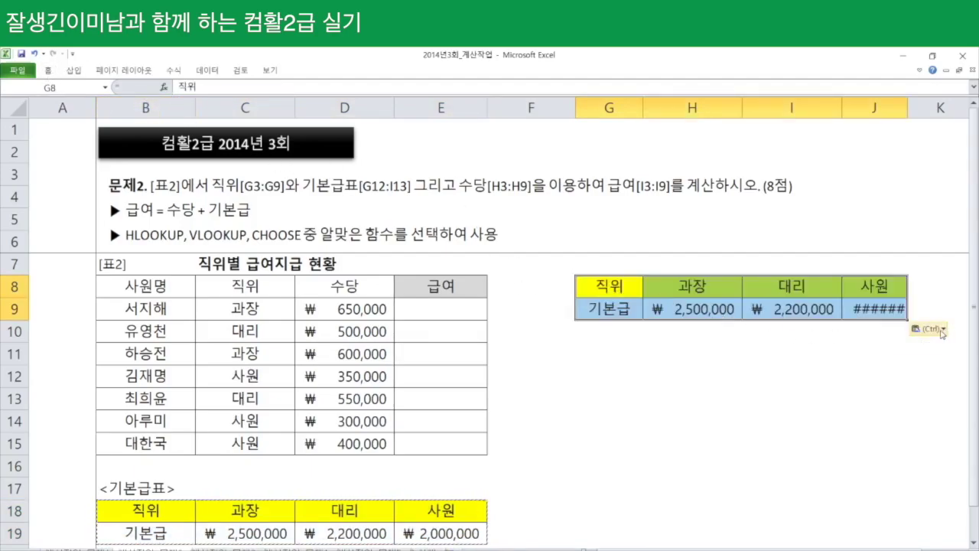
pyautogui.click(942, 330)
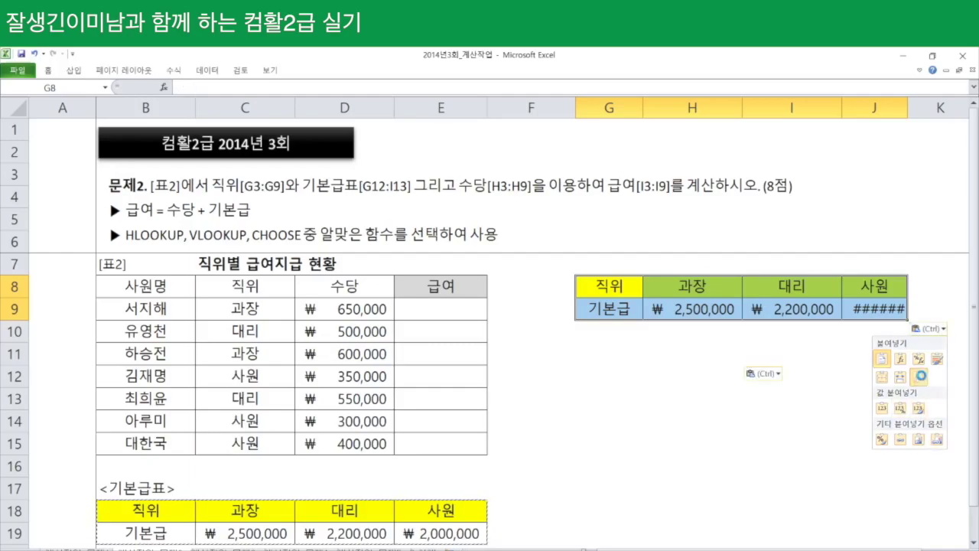
pyautogui.click(920, 376)
# Compare the vertical 직위 list in column G with the horizontal headings in row 18 and the first employee's 직위 in C9
pyautogui.moveTo(610, 304); pyautogui.dragTo(618, 450)
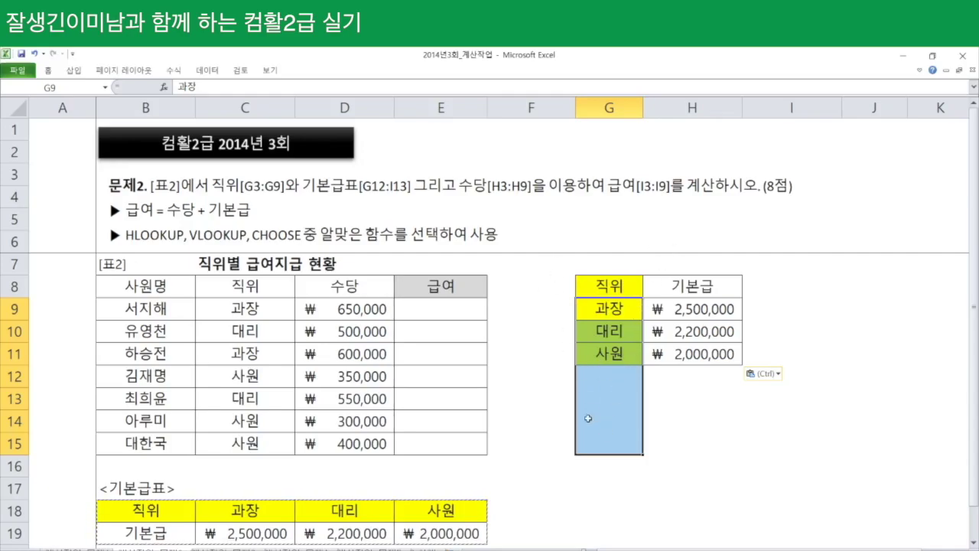
pyautogui.moveTo(630, 289); pyautogui.dragTo(627, 452)
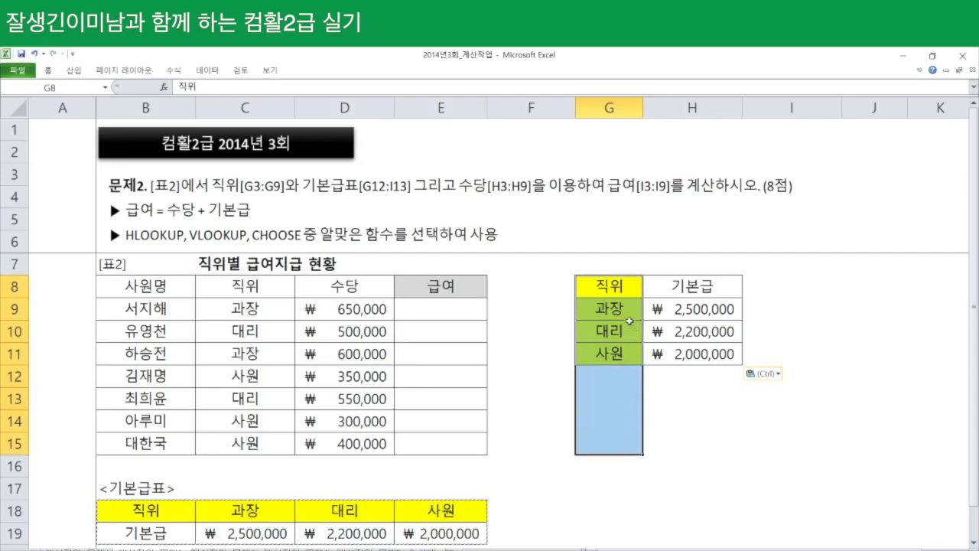
pyautogui.moveTo(150, 518); pyautogui.dragTo(520, 519)
pyautogui.moveTo(596, 300); pyautogui.dragTo(616, 433)
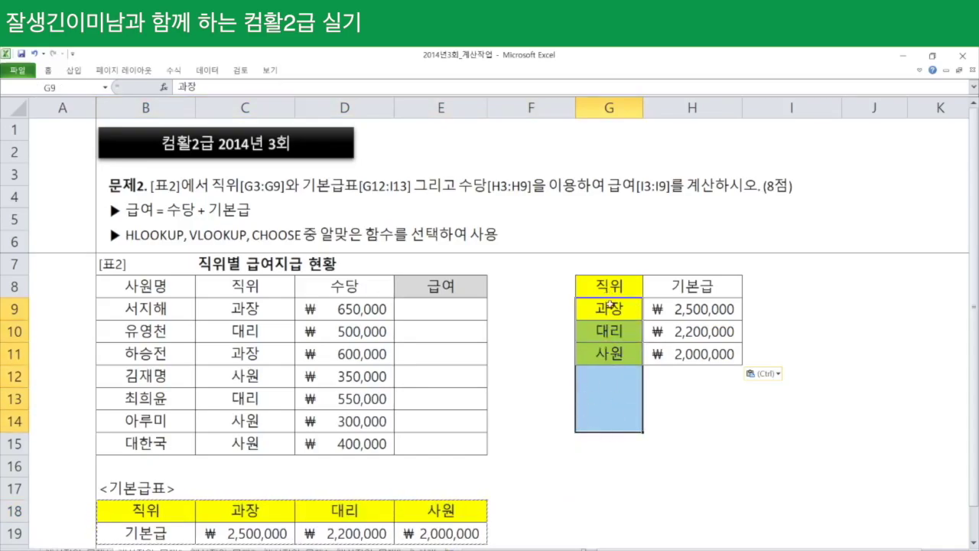
pyautogui.click(258, 313)
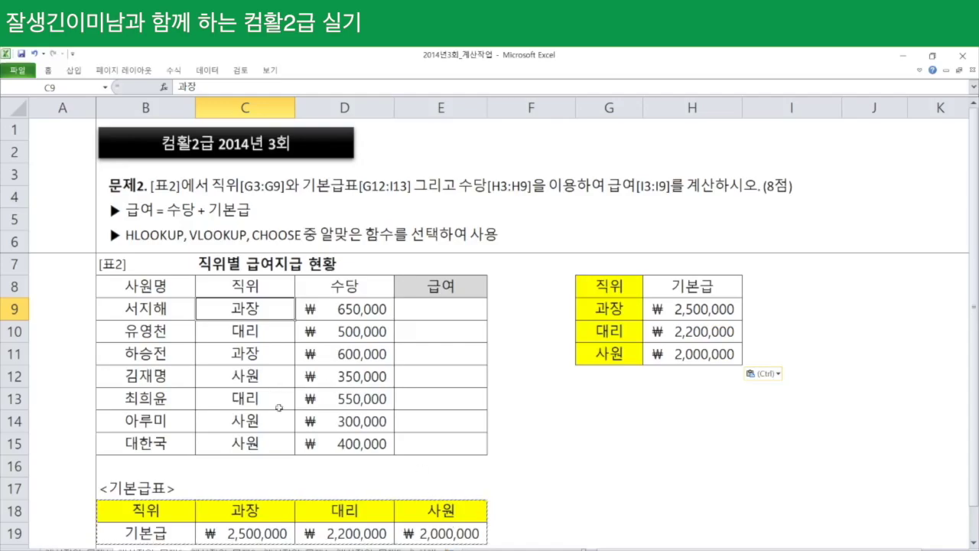
# Begin the 급여 formula in E9 as =D9+HLOOKUP(
pyautogui.click(402, 310)
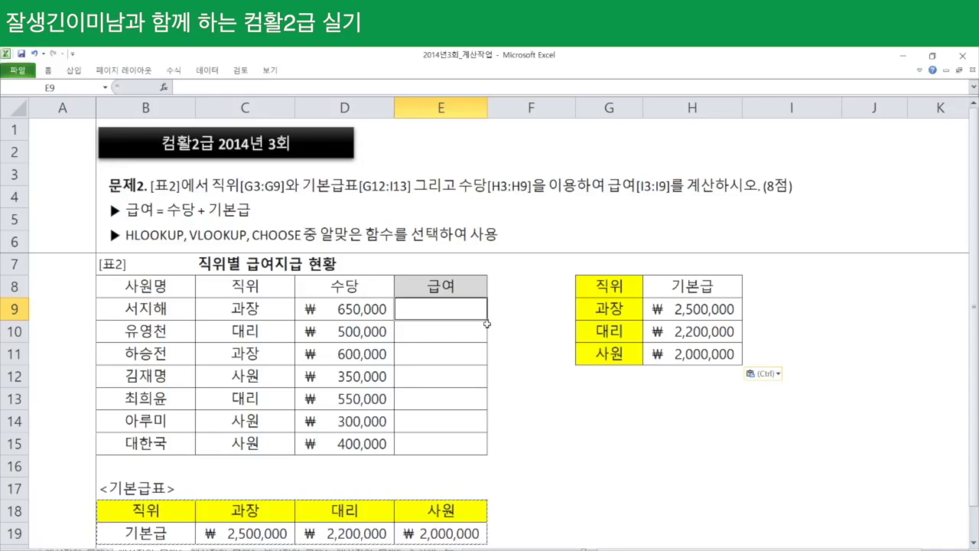
pyautogui.write('=')
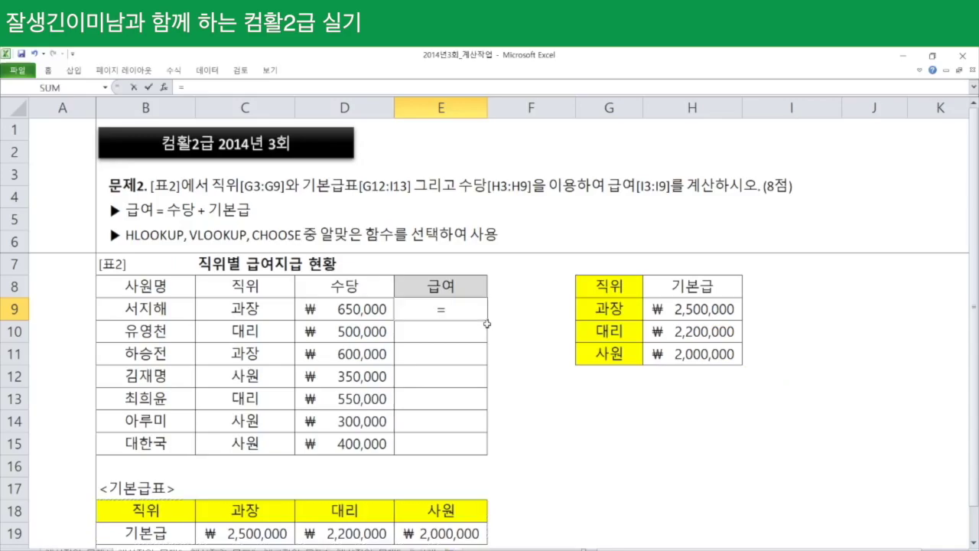
pyautogui.click(348, 308)
pyautogui.write('+')
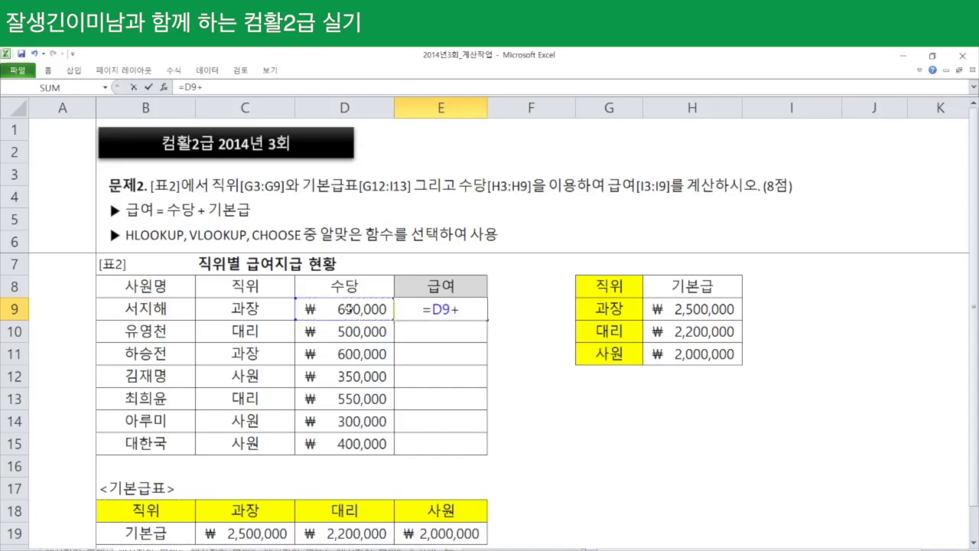
pyautogui.write('hl')
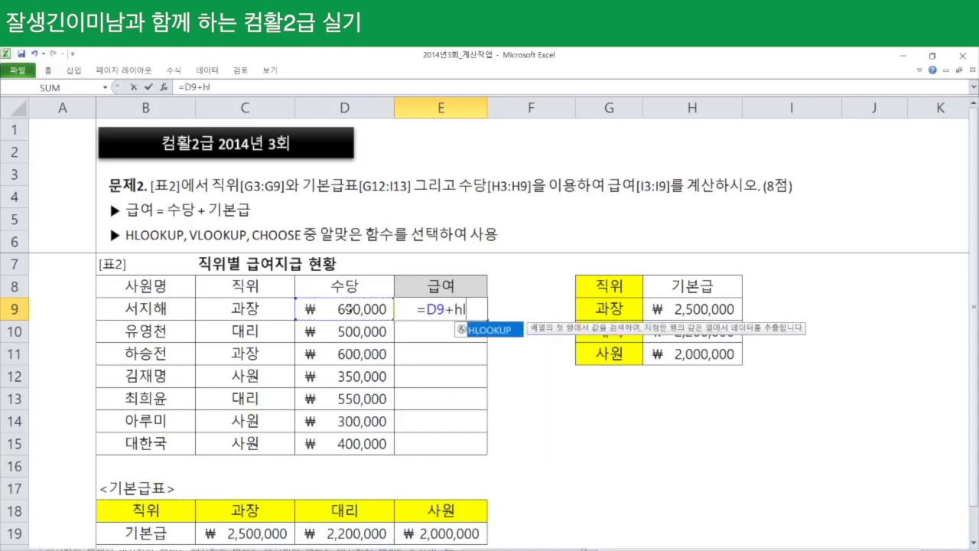
pyautogui.press('Tab')
pyautogui.press('BackSpace')
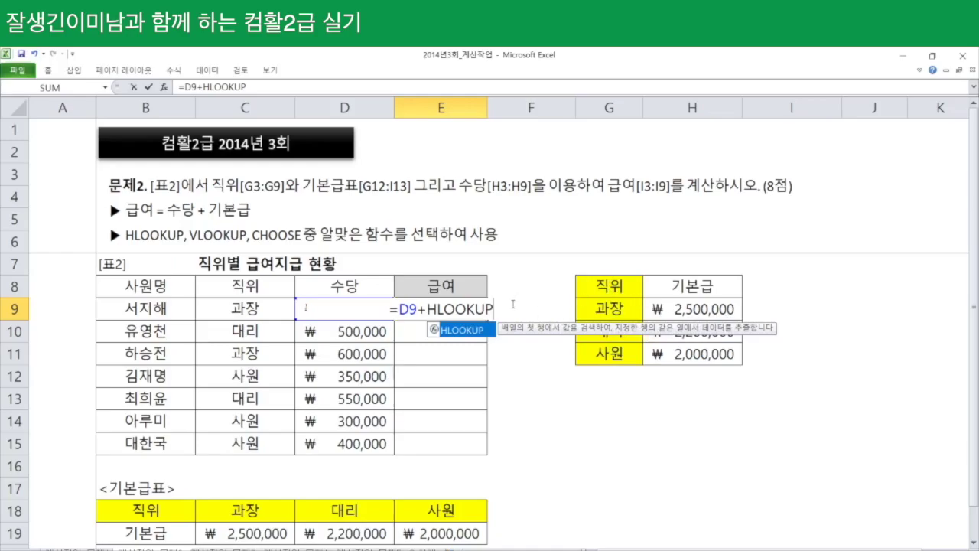
pyautogui.write('(')
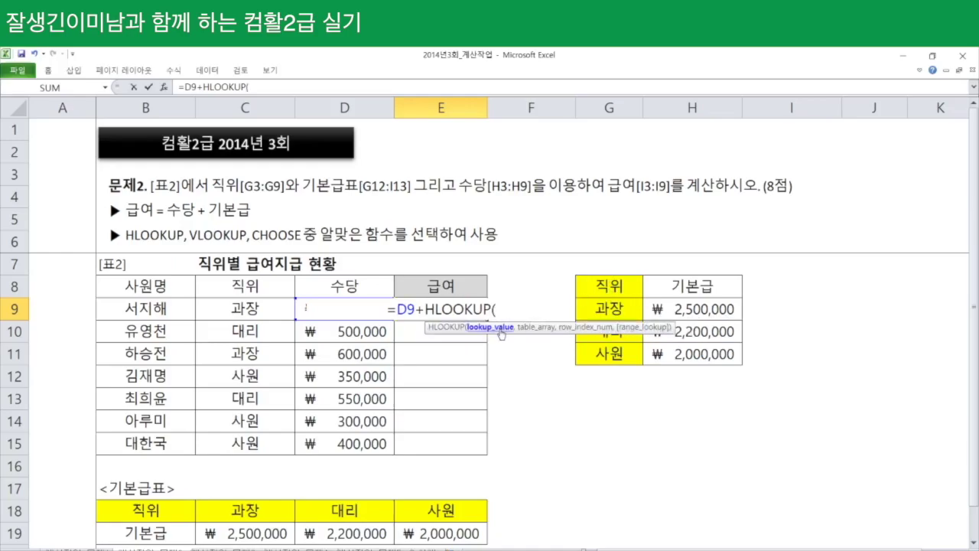
# Use the employee's 직위 in C9 as the HLOOKUP lookup value
pyautogui.click(240, 314)
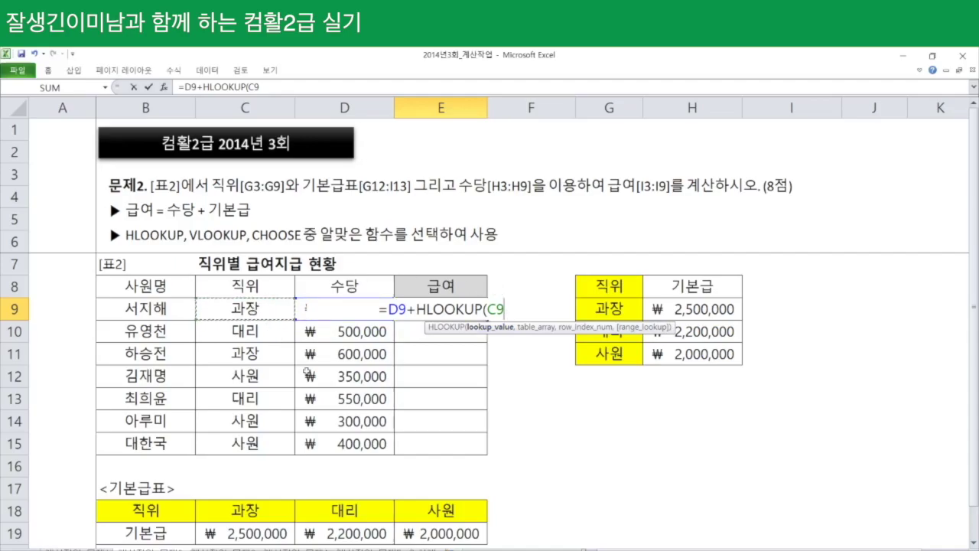
pyautogui.click(262, 511)
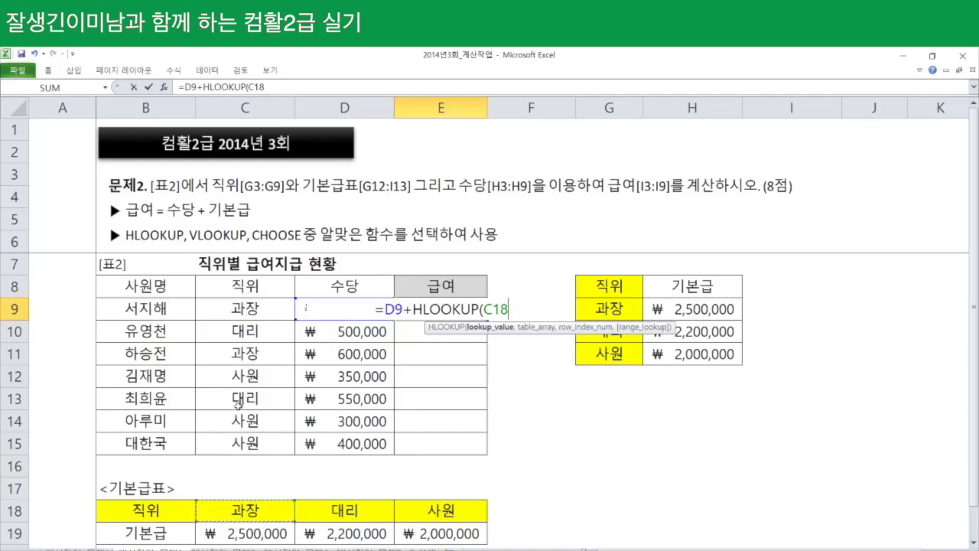
pyautogui.click(267, 305)
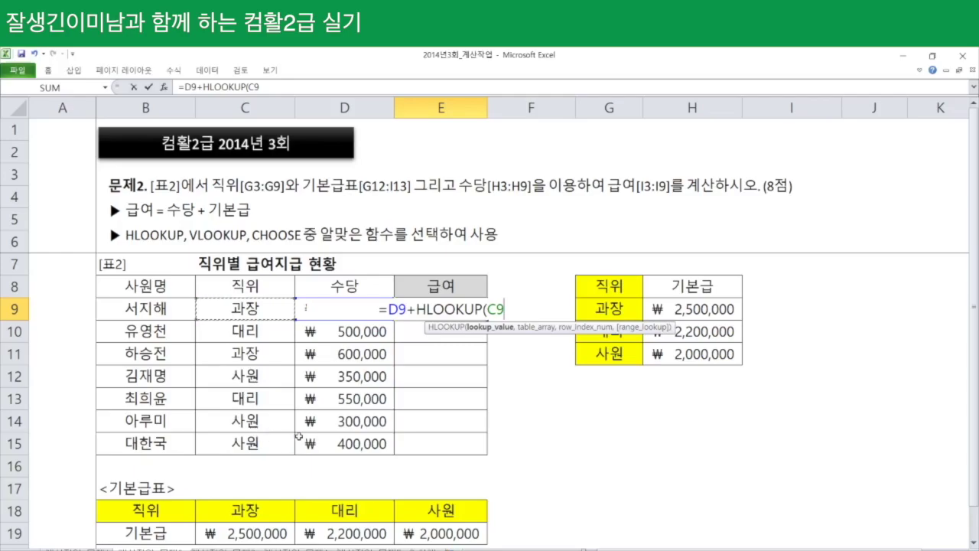
pyautogui.write(',')
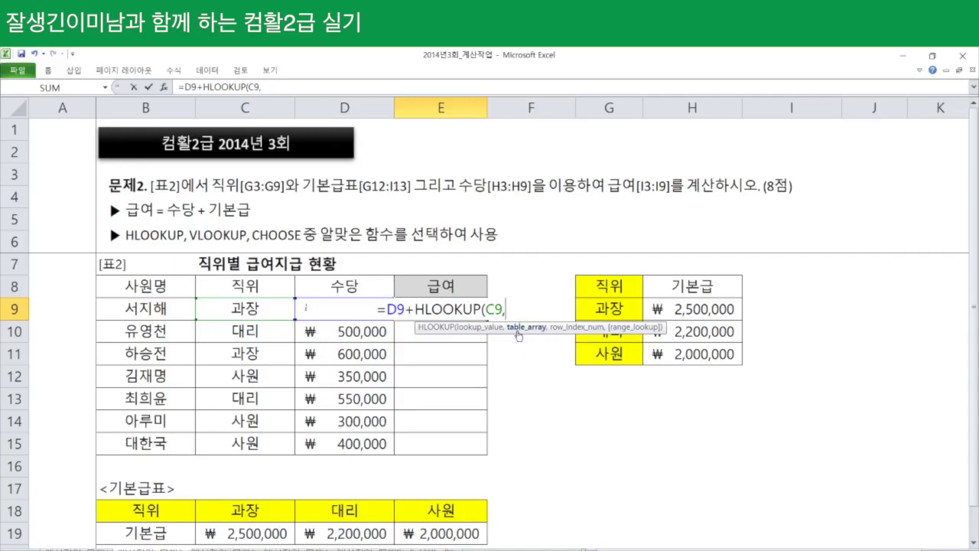
# Complete the E9 formula with the absolute table range $B$18:$E$19, row index 2 and exact match 0
pyautogui.moveTo(149, 507); pyautogui.dragTo(455, 528)
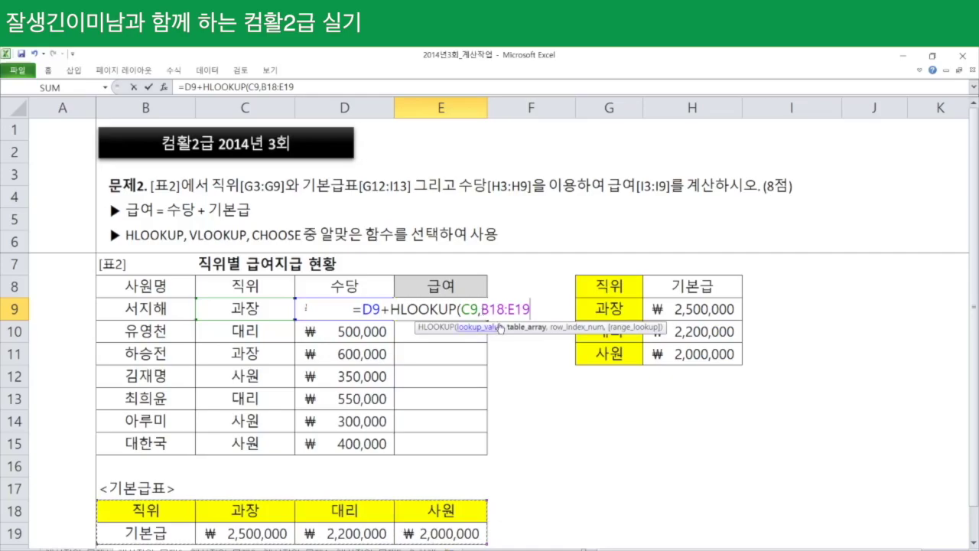
pyautogui.press('F4')
pyautogui.write(',')
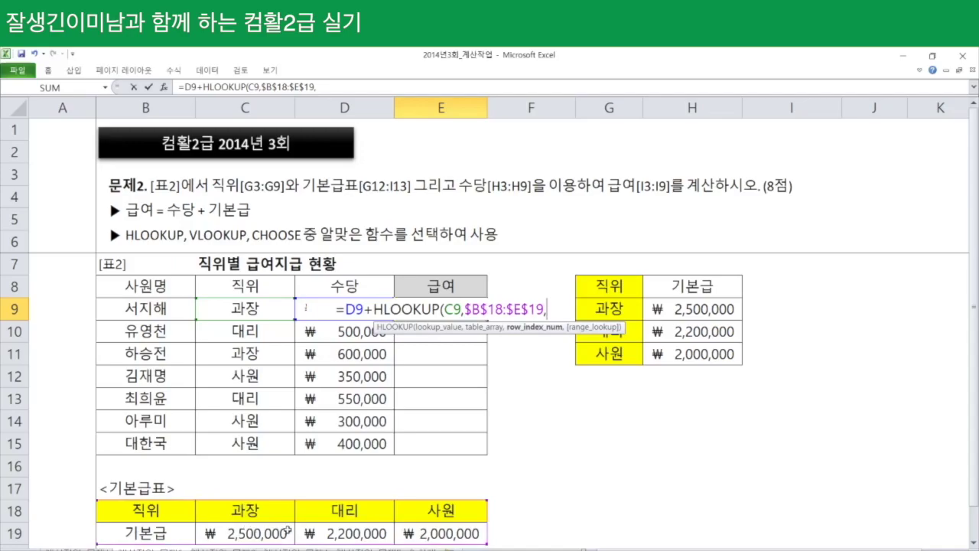
pyautogui.write('2')
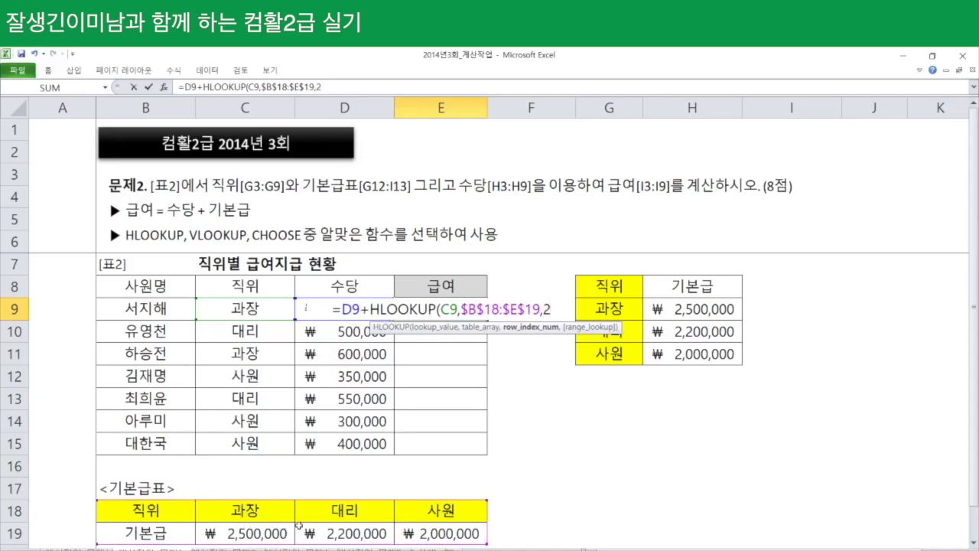
pyautogui.write(',')
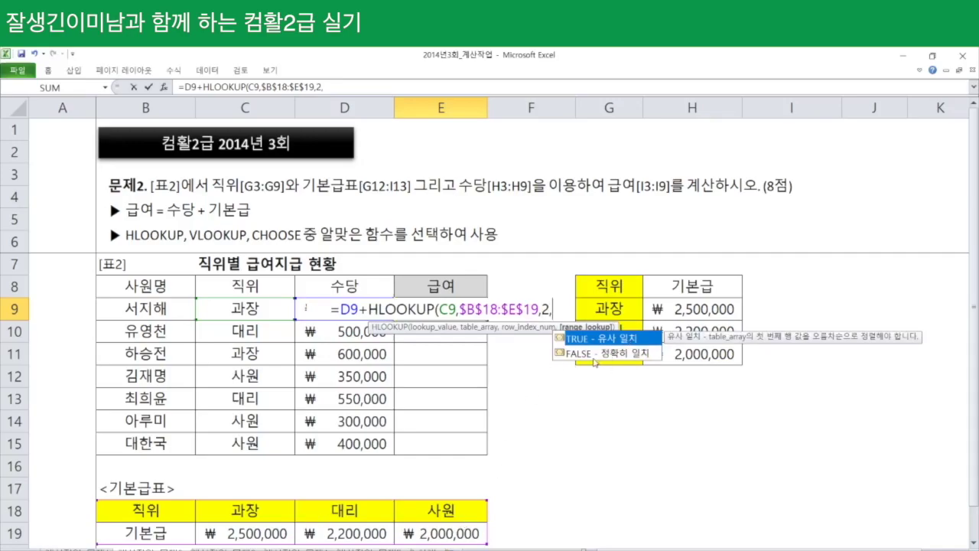
pyautogui.write('o')
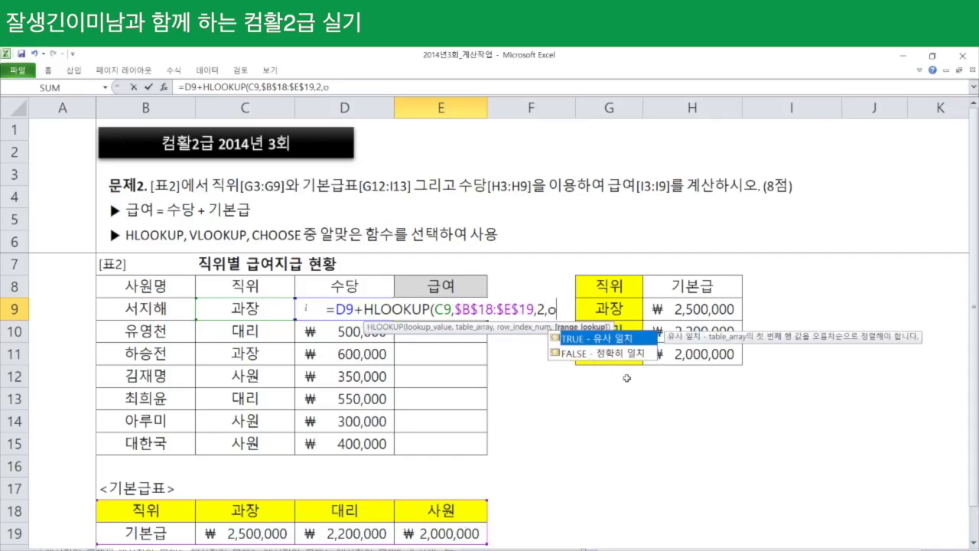
pyautogui.press('BackSpace')
pyautogui.write('0')
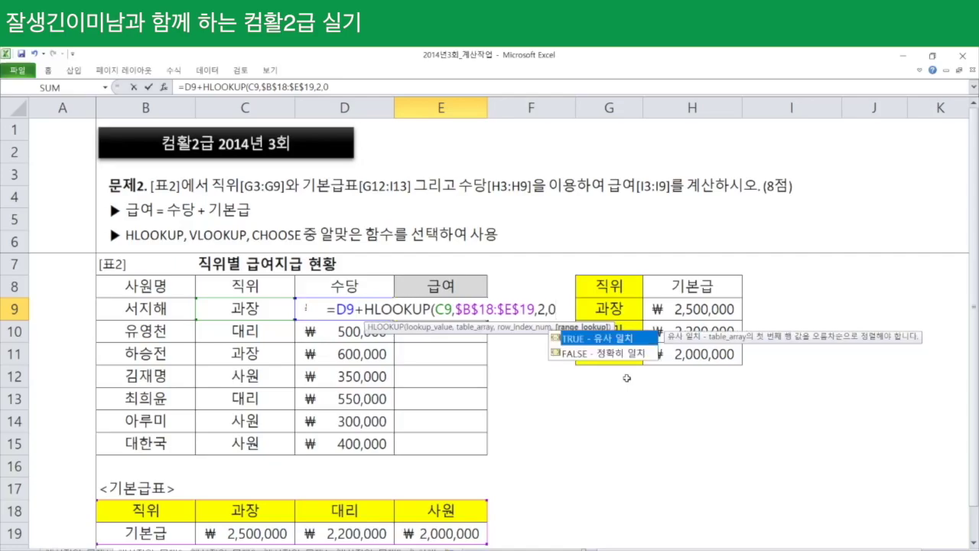
pyautogui.write(')')
pyautogui.press('Return')
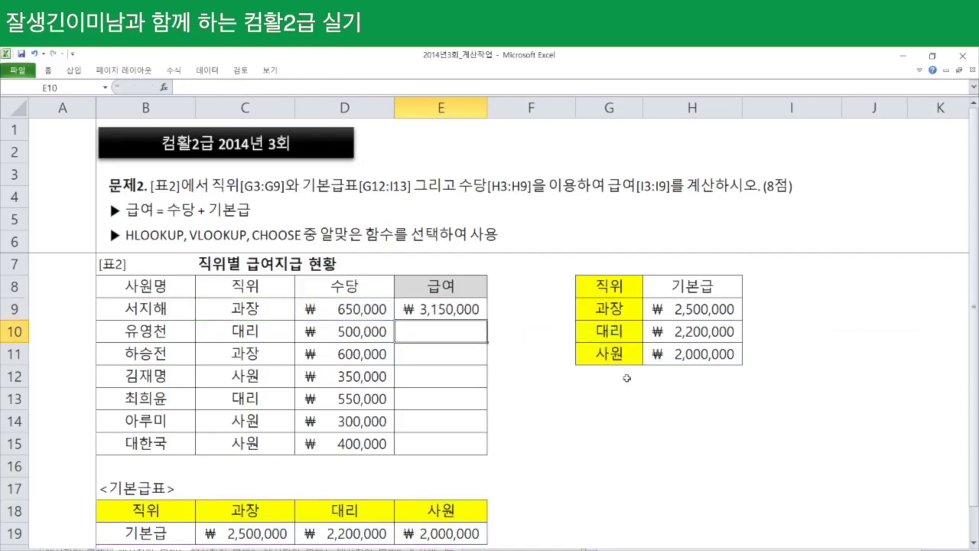
# Fill the 급여 formula from E9 down through E15
pyautogui.click(472, 309)
pyautogui.moveTo(486, 320); pyautogui.dragTo(487, 451)
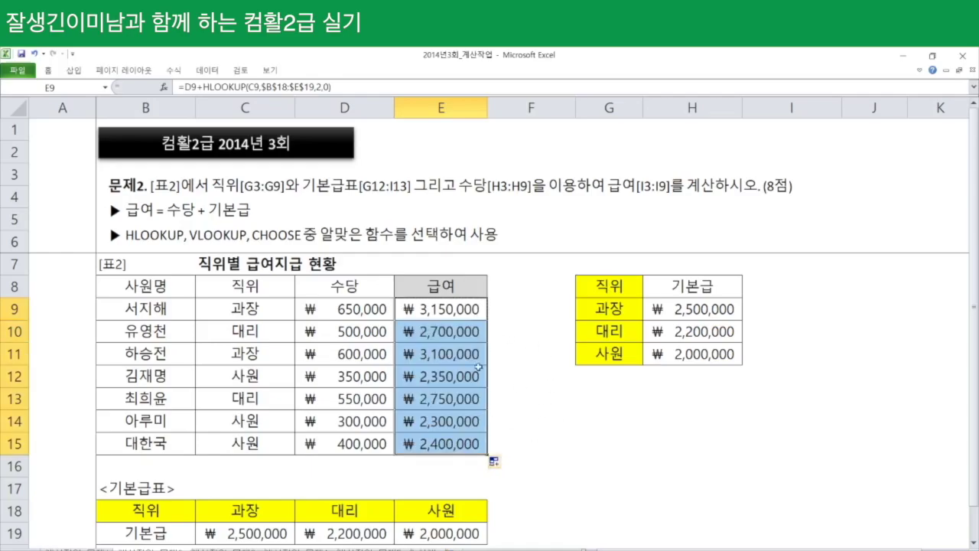
pyautogui.click(547, 413)
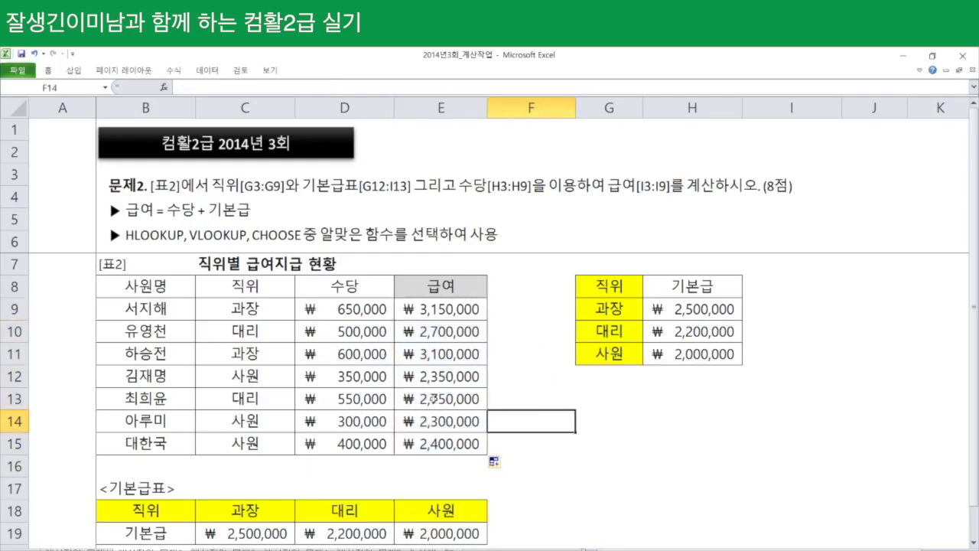
# Draw a red-outlined circle around the 문제2 label at the start of the problem text
pyautogui.click(74, 70)
pyautogui.click(126, 100)
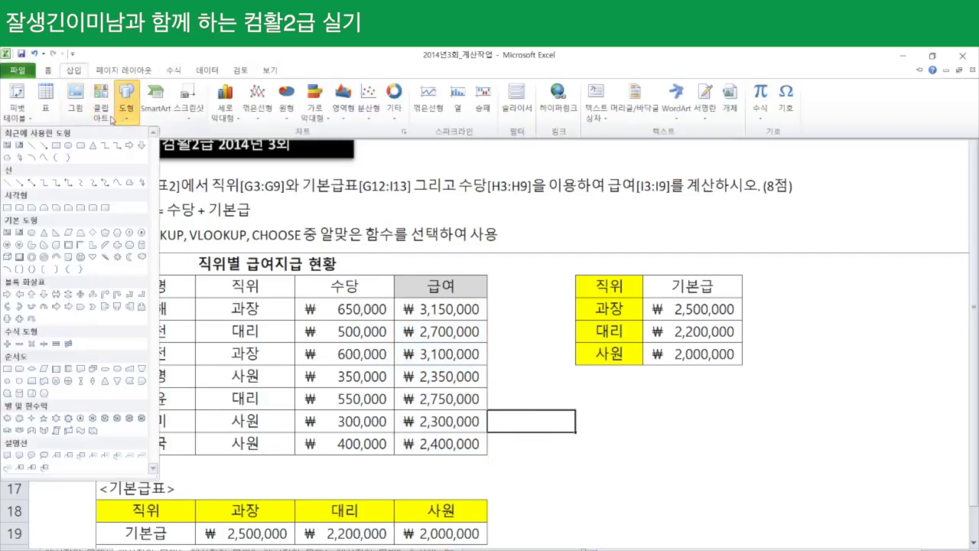
pyautogui.click(67, 157)
pyautogui.moveTo(199, 246); pyautogui.dragTo(152, 211)
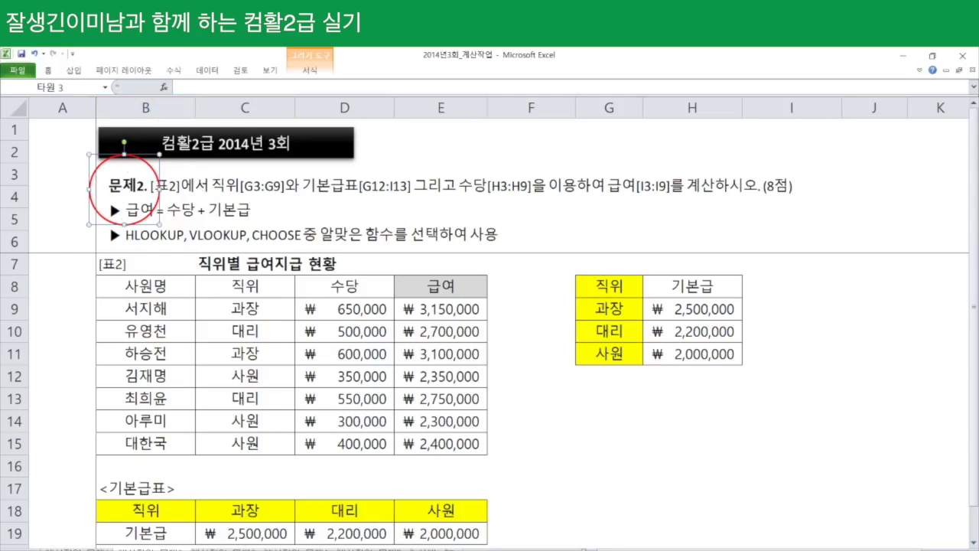
# Go to the 문제3 worksheet and select the first 결과 cell, F9
pyautogui.hotkey('ctrl', 'pagedown')
pyautogui.click(518, 307)
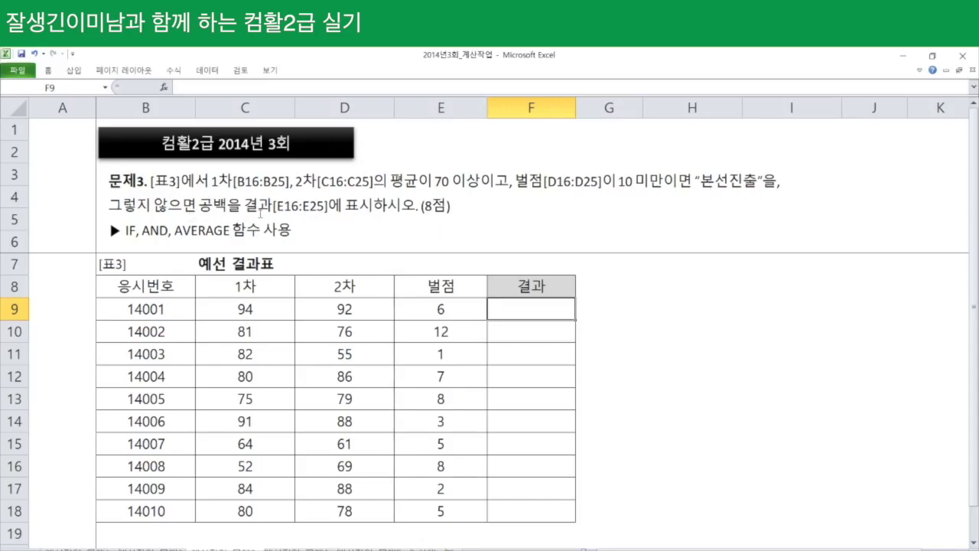
pyautogui.write('=and')
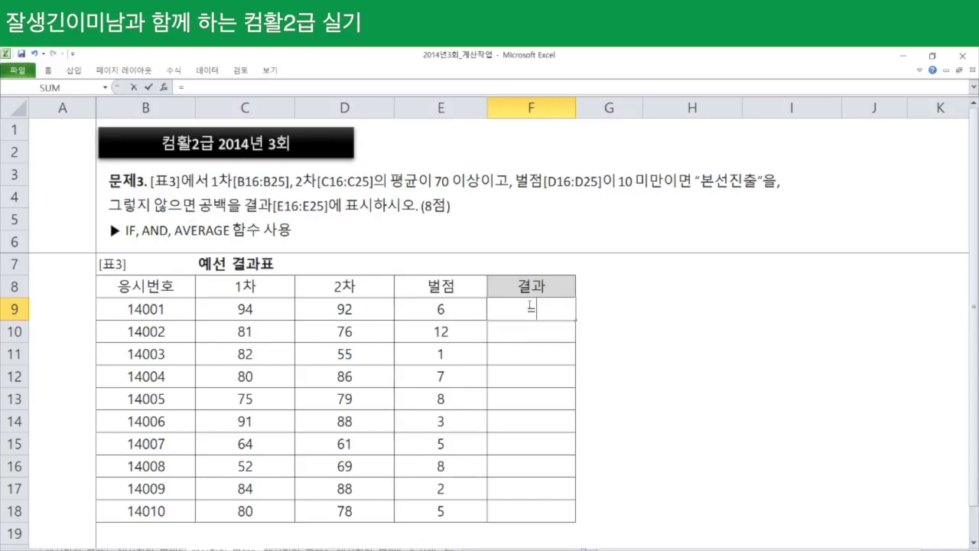
pyautogui.press('Tab')
pyautogui.press('BackSpace')
pyautogui.press('BackSpace')
pyautogui.press('BackSpace')
pyautogui.press('BackSpace')
pyautogui.write('i')
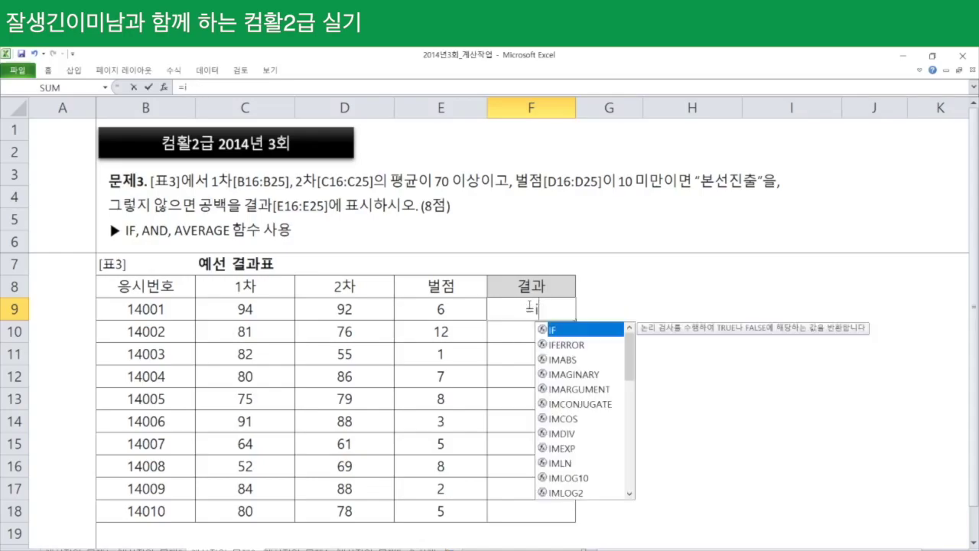
pyautogui.write('f')
pyautogui.press('Tab')
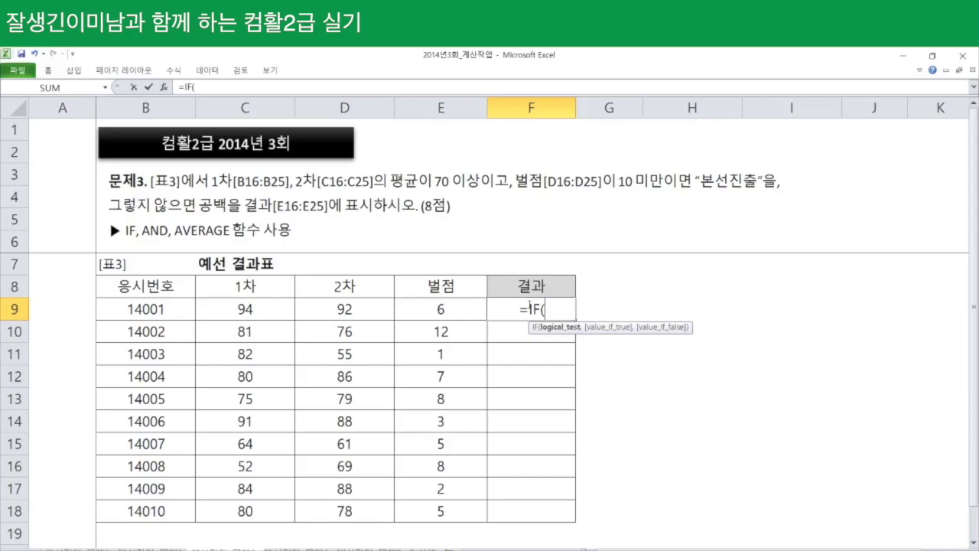
pyautogui.press('BackSpace')
pyautogui.press('BackSpace')
pyautogui.press('BackSpace')
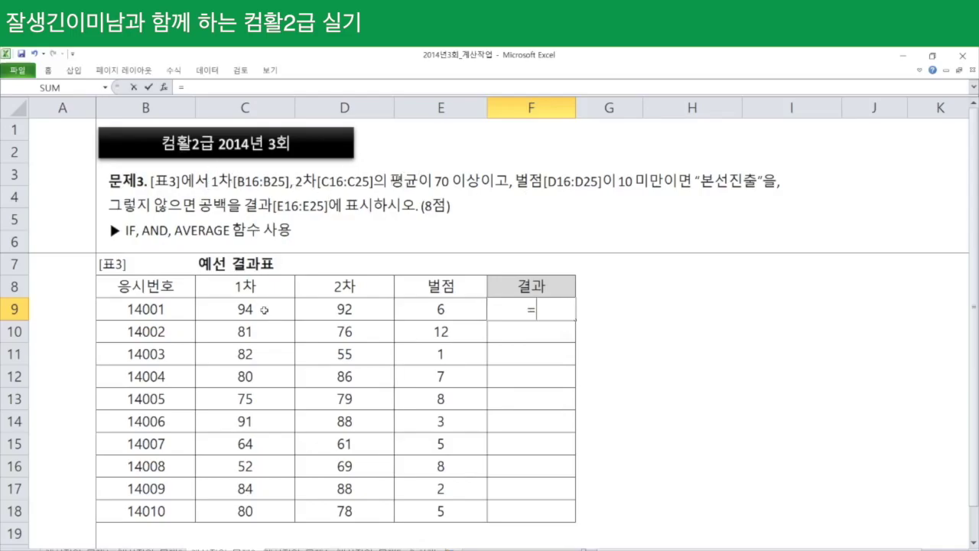
pyautogui.moveTo(260, 310); pyautogui.dragTo(337, 309)
pyautogui.press('Escape')
pyautogui.moveTo(244, 309); pyautogui.dragTo(329, 309)
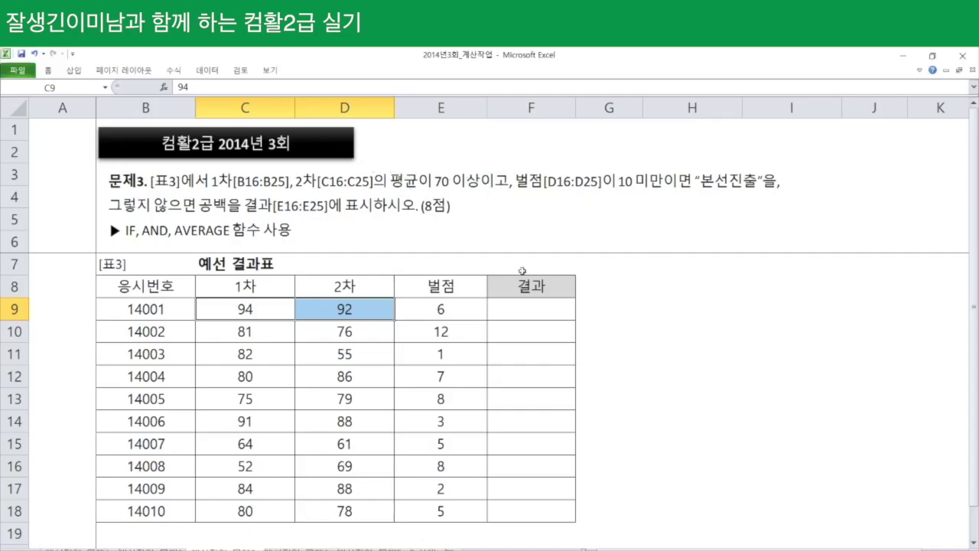
# Begin an AND formula in F9 with the condition AVERAGE(C9:D9)>=70 for the 1차 and 2차 scores
pyautogui.click(516, 311)
pyautogui.write('and')
pyautogui.press('Tab')
pyautogui.write('aver')
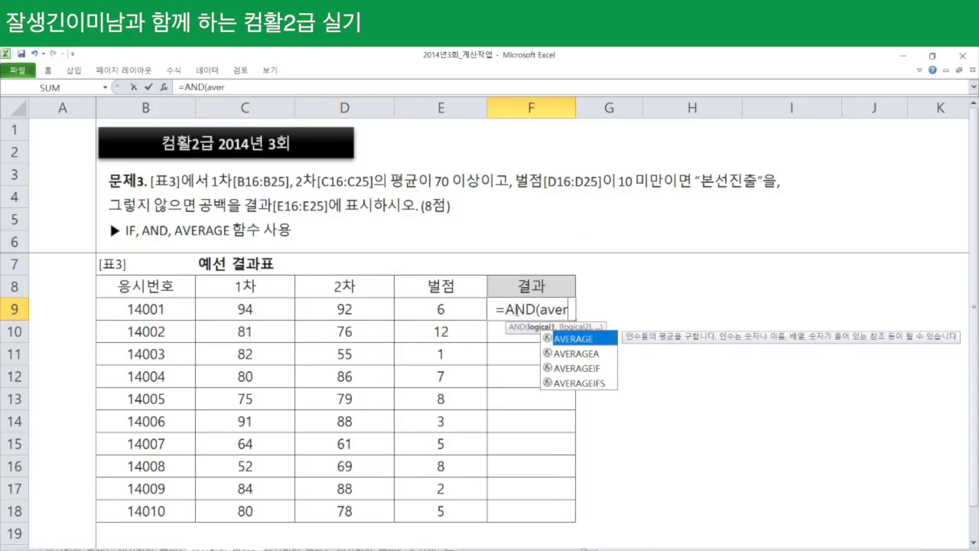
pyautogui.press('Tab')
pyautogui.click(241, 308)
pyautogui.moveTo(241, 308); pyautogui.dragTo(325, 309)
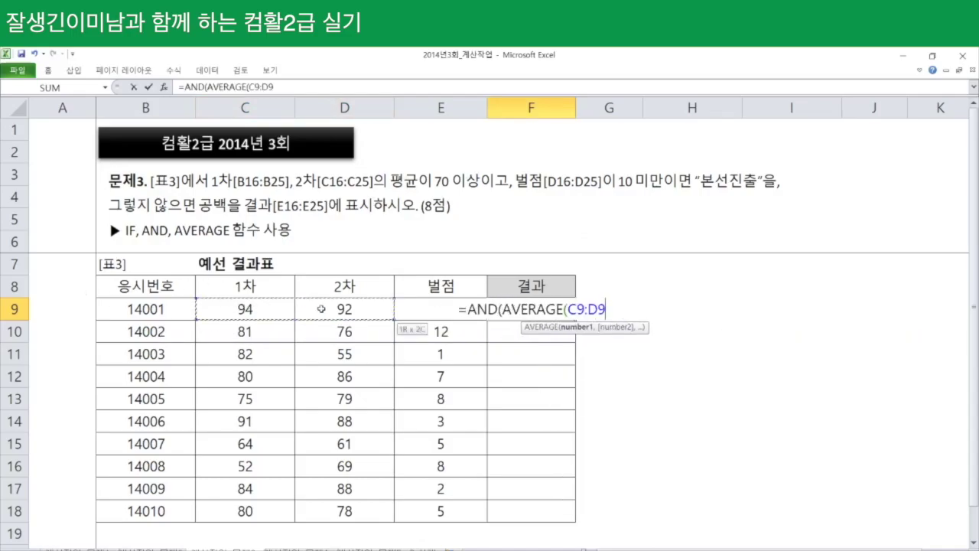
pyautogui.write(')')
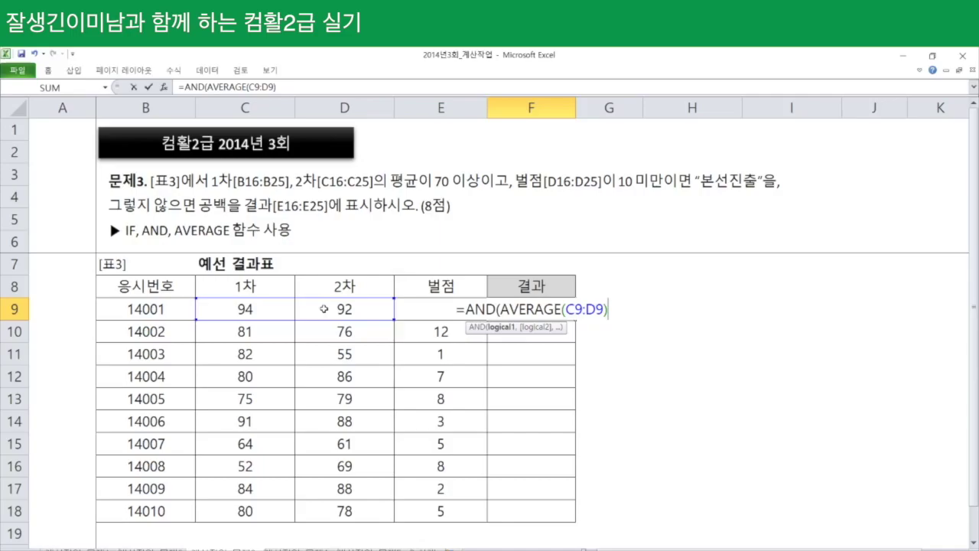
pyautogui.write('>=70')
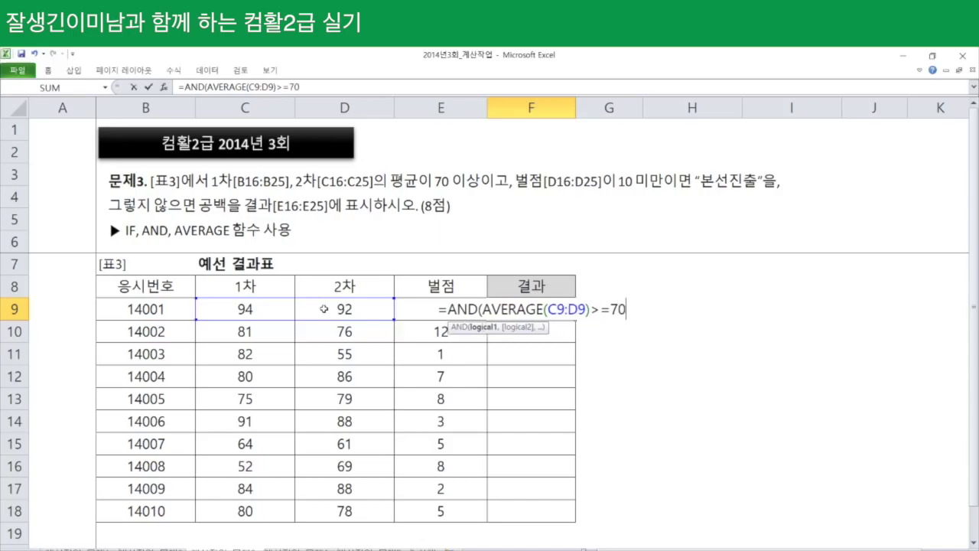
# Add the 벌점 condition E9<10 to complete the AND formula, and fill it down from F9 through F18
pyautogui.write(',')
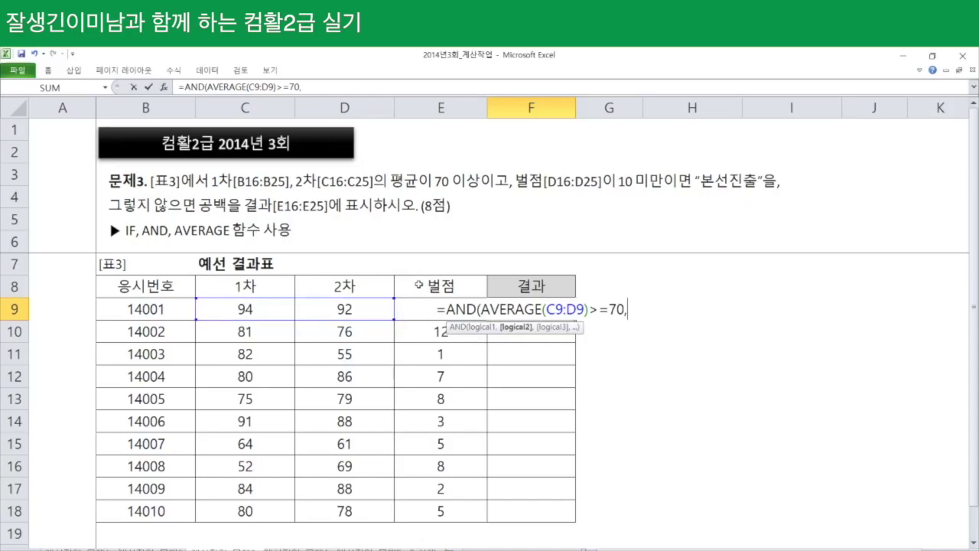
pyautogui.click(419, 284)
pyautogui.press('Down')
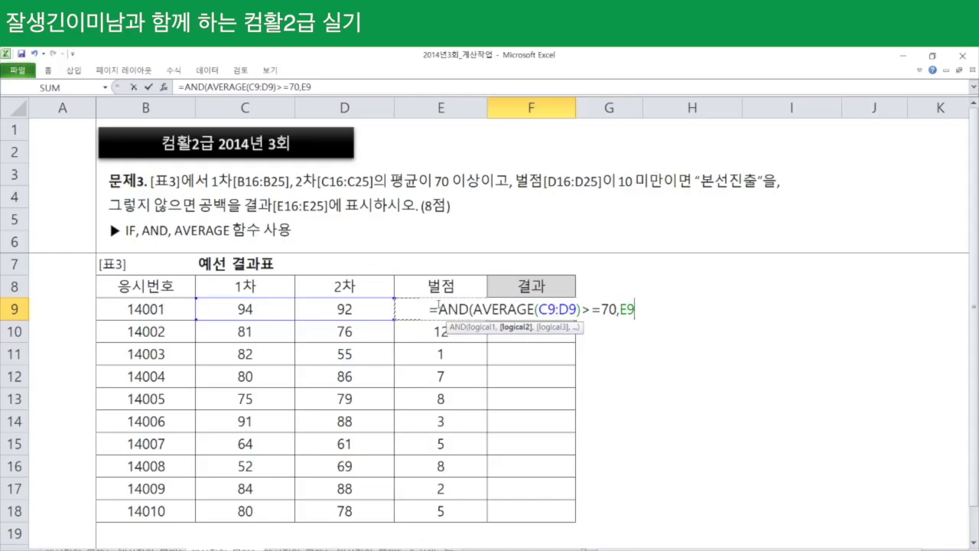
pyautogui.write('<1')
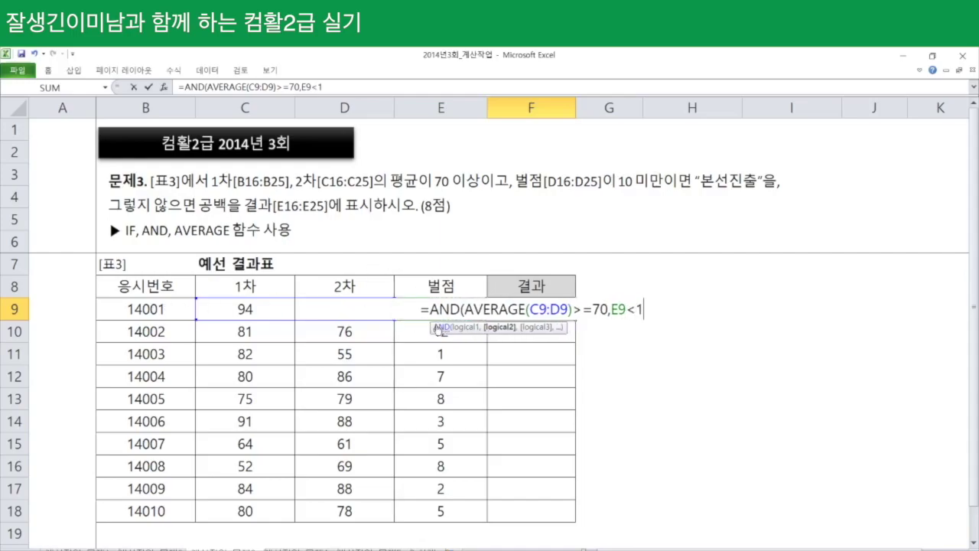
pyautogui.write('0)')
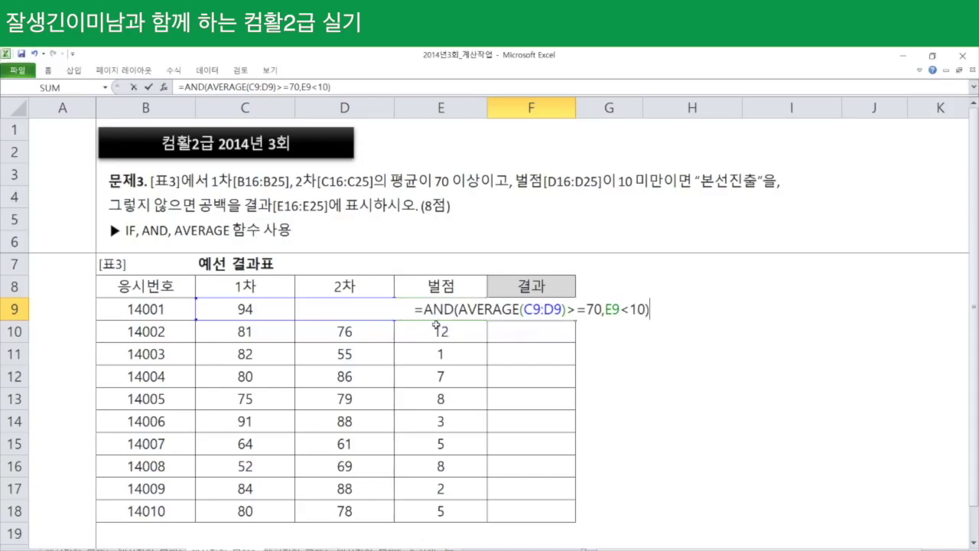
pyautogui.press('Return')
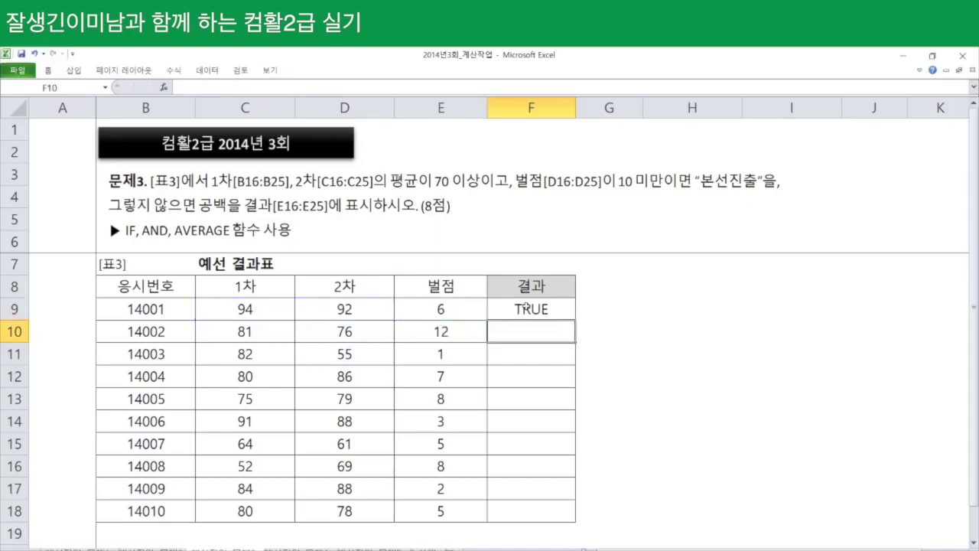
pyautogui.click(523, 306)
pyautogui.moveTo(572, 318); pyautogui.dragTo(569, 512)
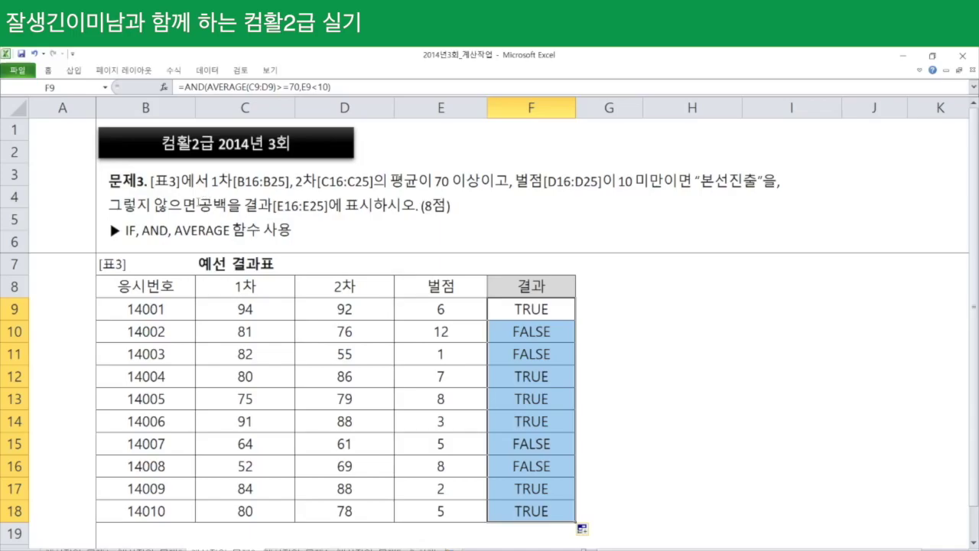
# Wrap the AND formula in IF, returning "본선진출" when true and "" otherwise, and enter it in all of F9:F18
pyautogui.press('F2')
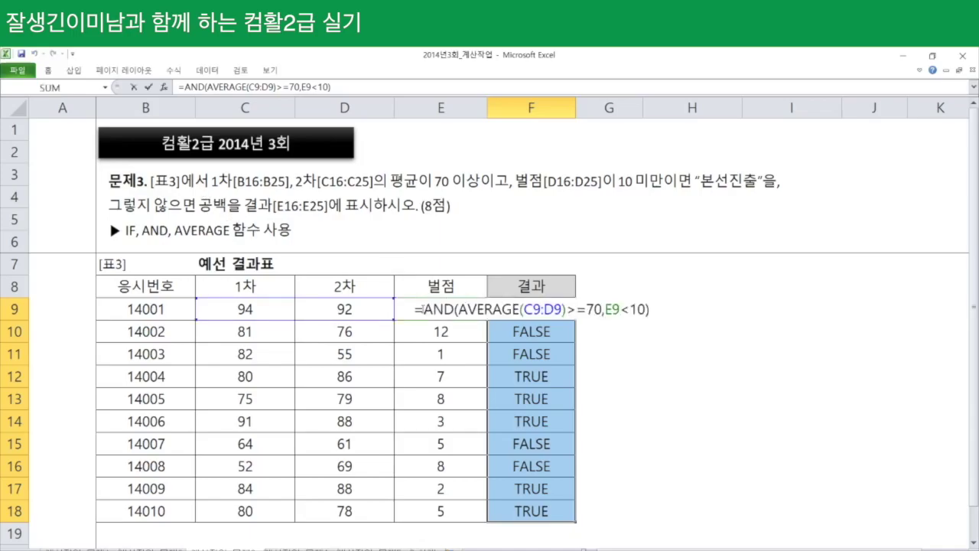
pyautogui.write('IF(')
pyautogui.press('End')
pyautogui.write(',')
pyautogui.write('"qhs')
pyautogui.press('BackSpace')
pyautogui.press('BackSpace')
pyautogui.press('BackSpace')
pyautogui.write('본')
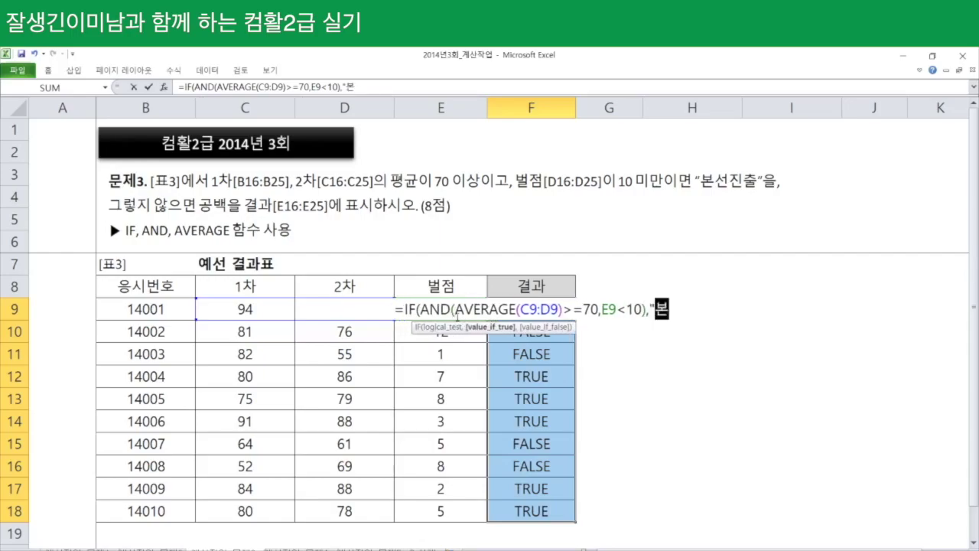
pyautogui.write('선ㅊ진출",')
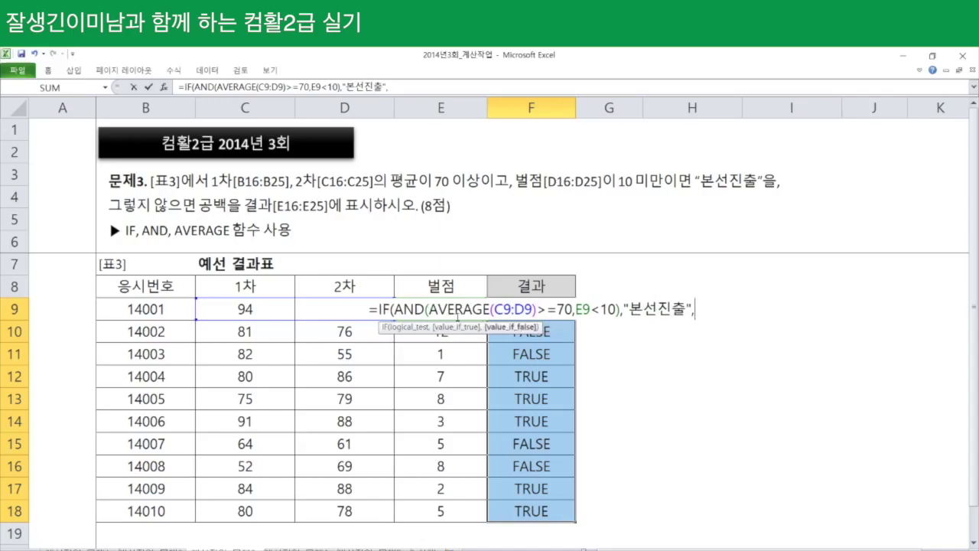
pyautogui.write('"")')
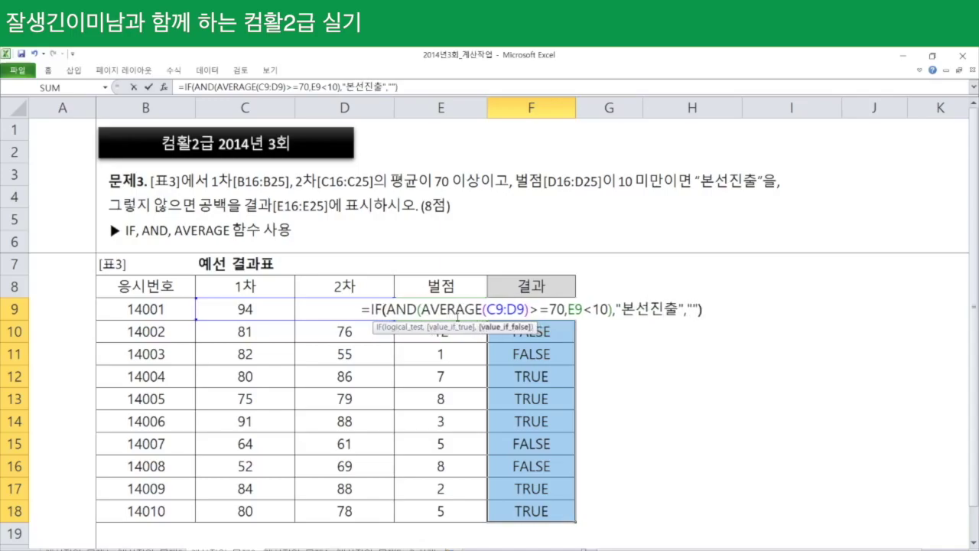
pyautogui.hotkey('ctrl', 'Return')
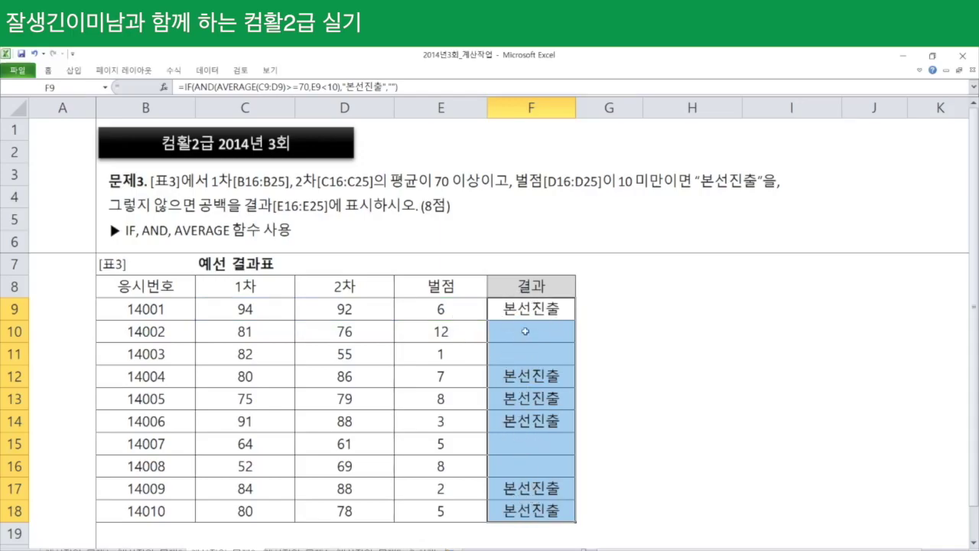
# Examine the AND(AVERAGE(C9:D9)>=70,E9<10) condition inside the IF formula in F9, leaving the formula as it is
pyautogui.doubleClick(526, 306)
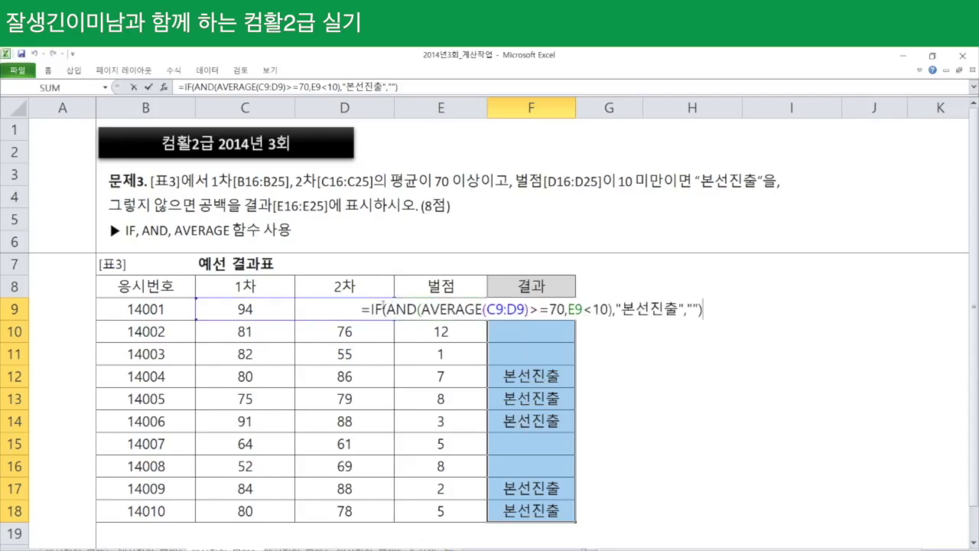
pyautogui.moveTo(387, 309); pyautogui.dragTo(614, 309)
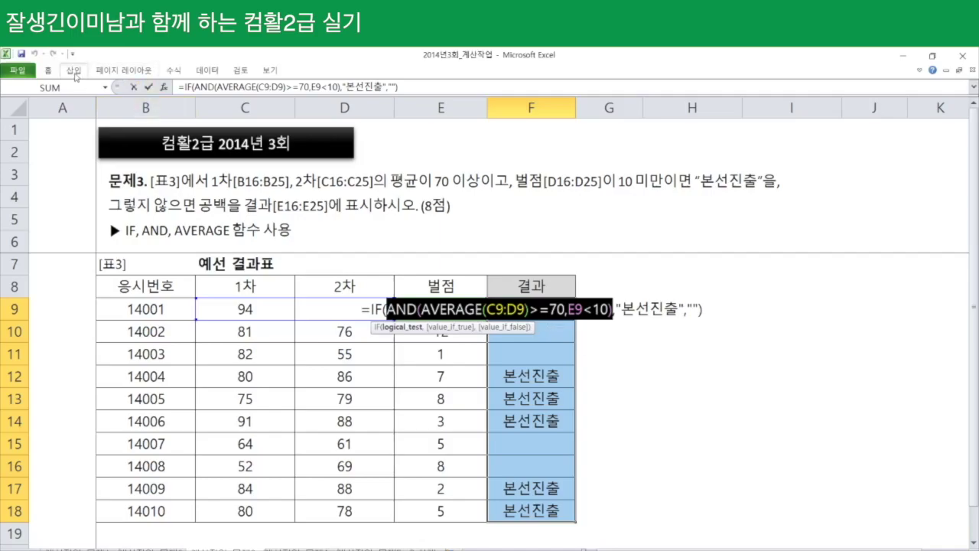
pyautogui.click(734, 420)
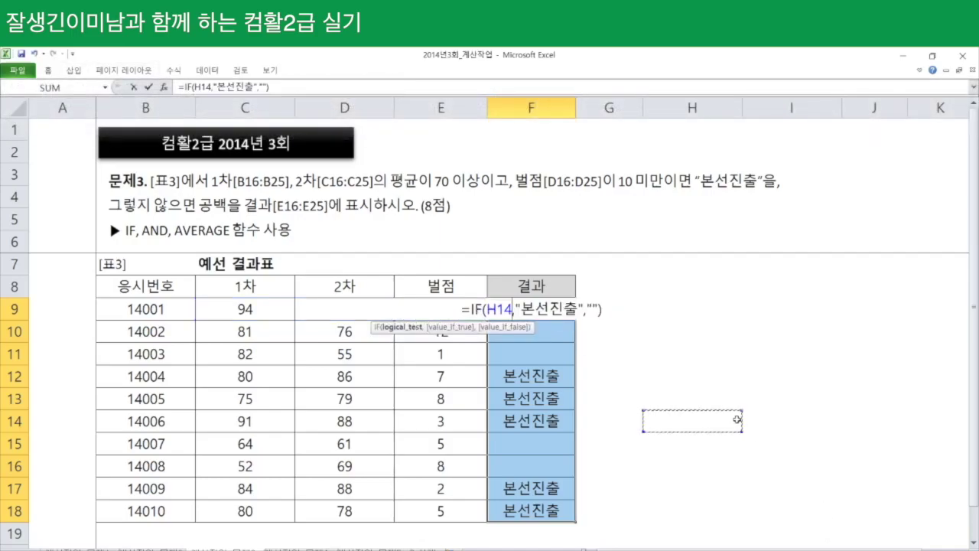
pyautogui.press('Escape')
# Draw an oval shape around the 문제3 label at the start of the problem text
pyautogui.click(74, 69)
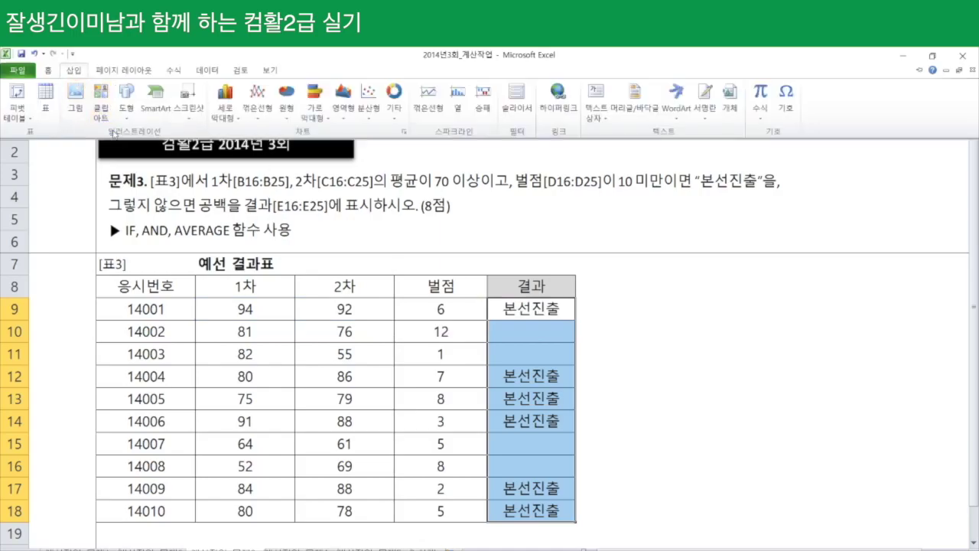
pyautogui.click(126, 99)
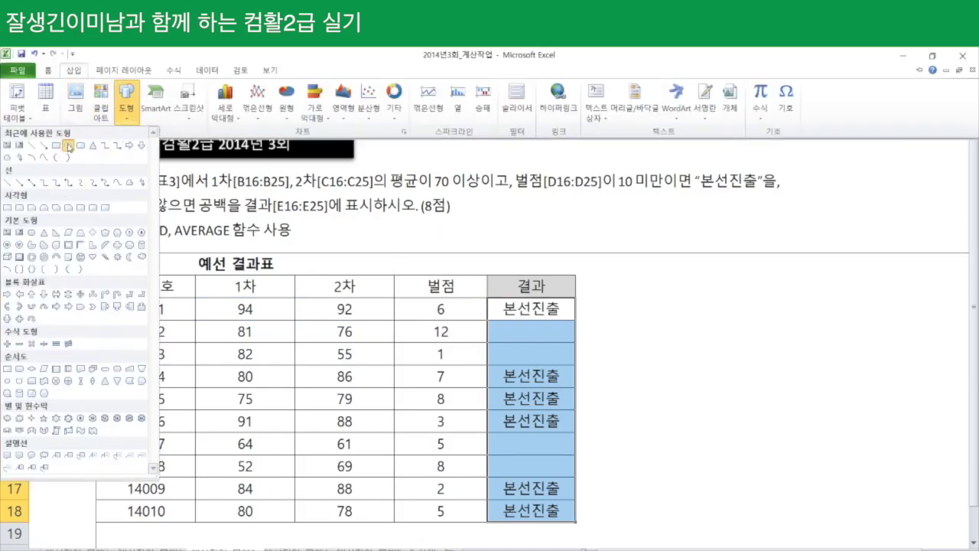
pyautogui.click(69, 147)
pyautogui.moveTo(103, 159)
pyautogui.mouseDown()
pyautogui.moveTo(181, 229)
pyautogui.moveTo(176, 237)
pyautogui.moveTo(163, 217)
pyautogui.mouseUp()
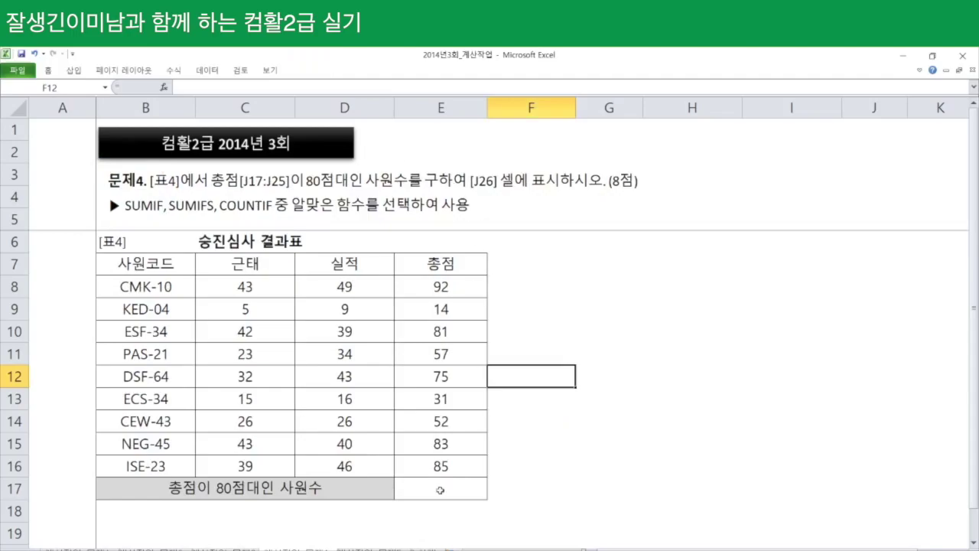
# Go through the 총점 values in the 80s (E10, E15, E16) and enter 3 as the employee count in E17
pyautogui.click(440, 490)
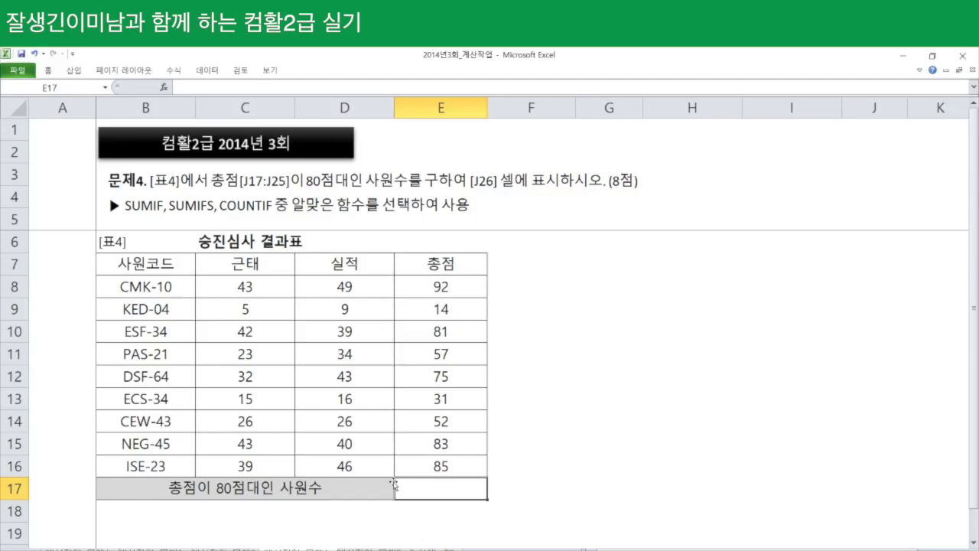
pyautogui.click(455, 333)
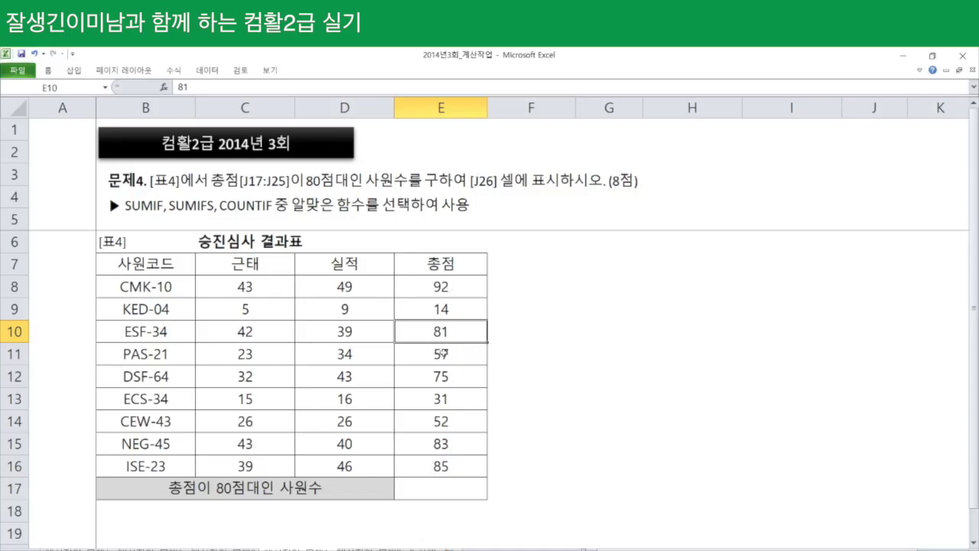
pyautogui.click(436, 446)
pyautogui.click(441, 470)
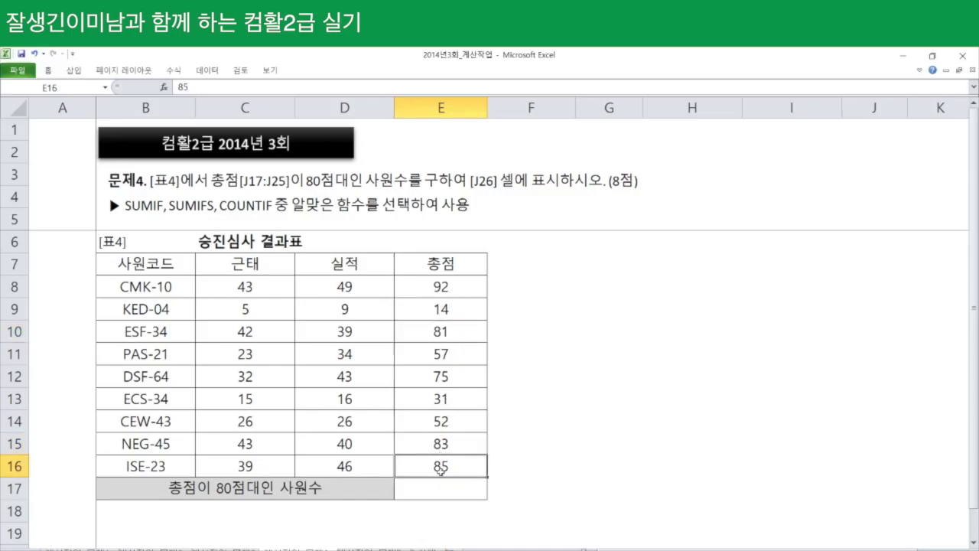
pyautogui.click(446, 494)
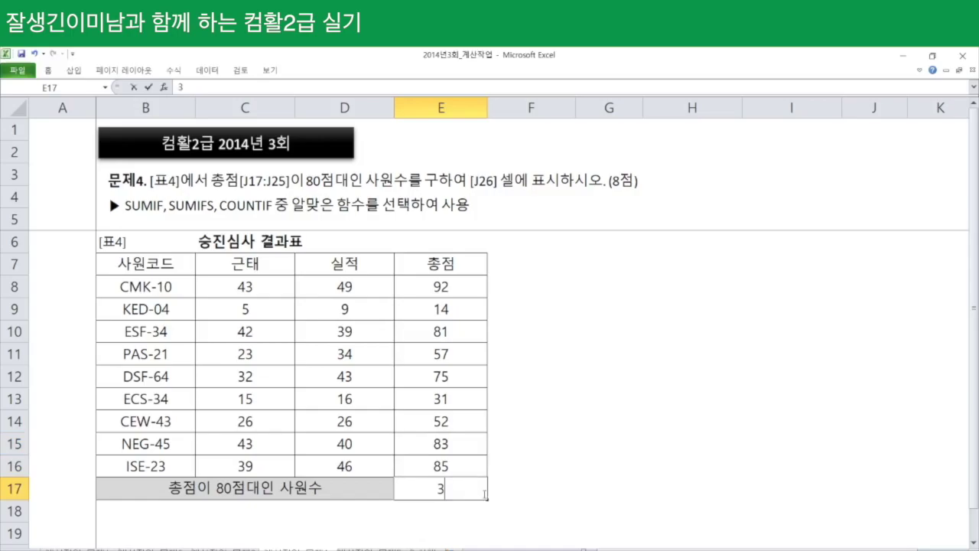
pyautogui.press('Return')
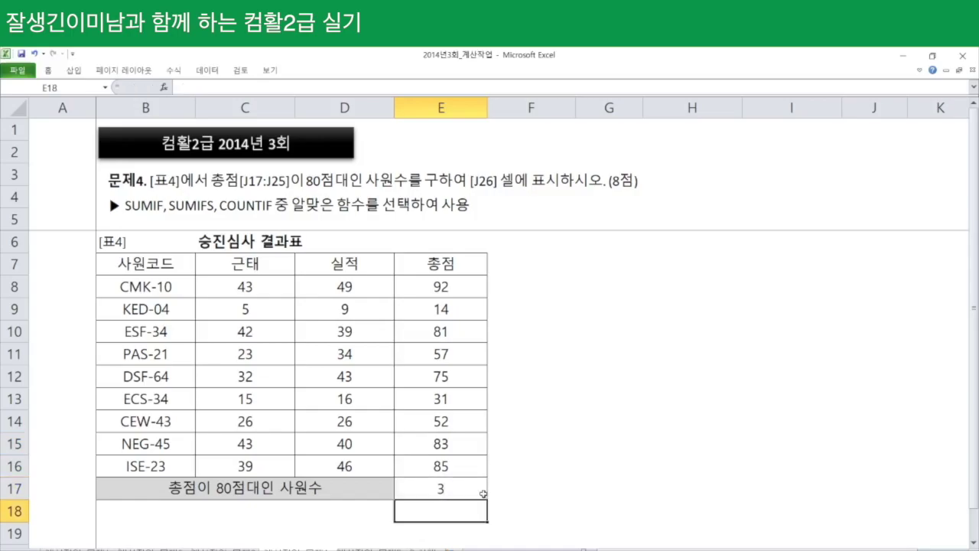
pyautogui.click(483, 494)
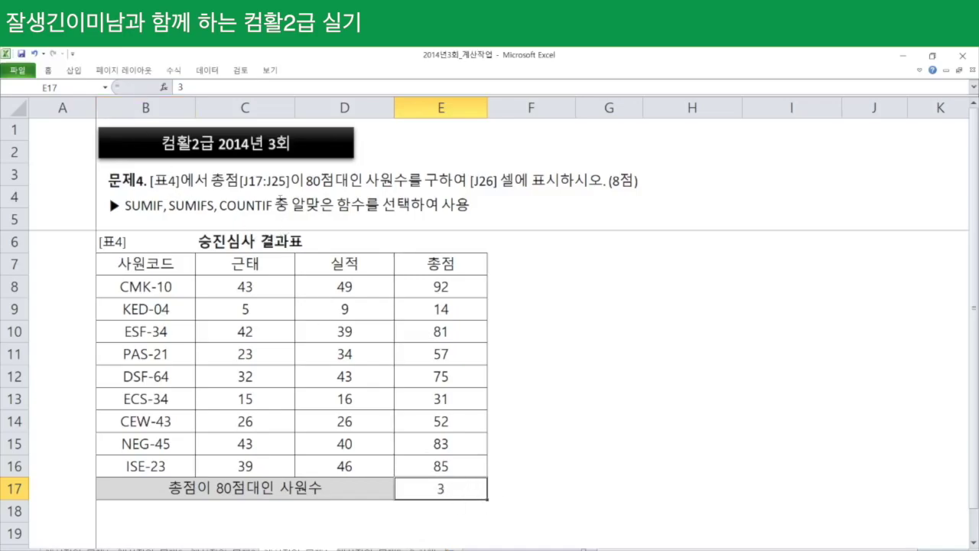
# Write the score range beside the 총점 column as 80<= in F9, X in G9 and <90 in H9
pyautogui.click(551, 312)
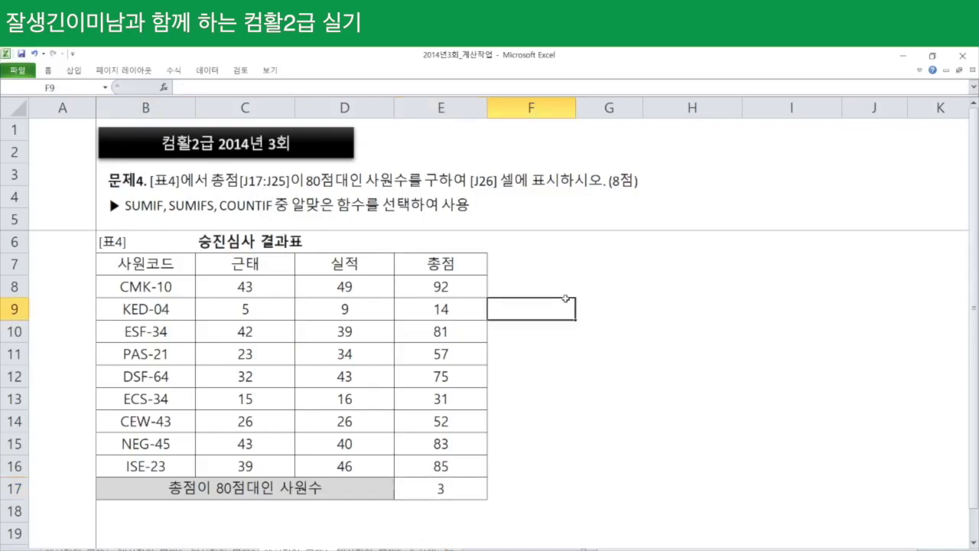
pyautogui.click(615, 313)
pyautogui.write('ㅌ')
pyautogui.press('BackSpace')
pyautogui.write('X')
pyautogui.press('Return')
pyautogui.press('Left')
pyautogui.press('Up')
pyautogui.write('80<=')
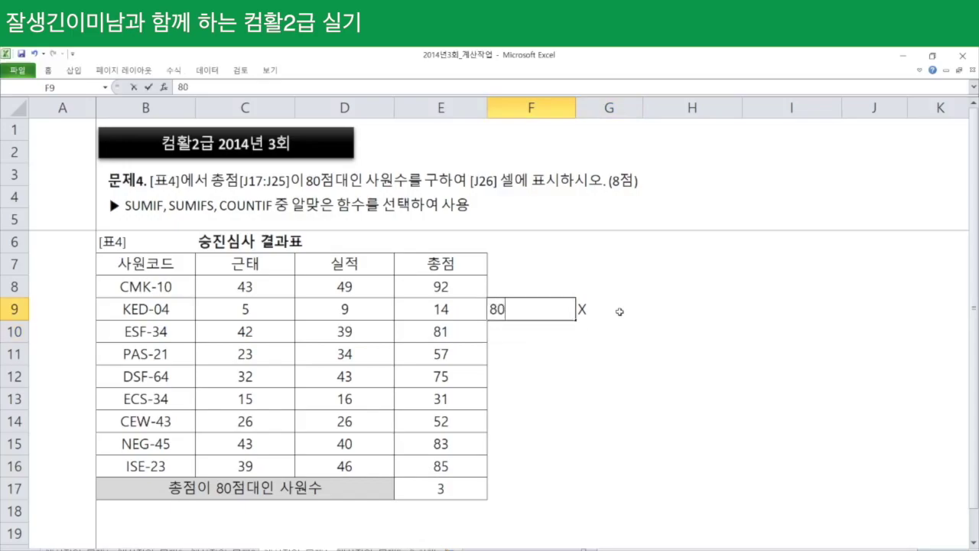
pyautogui.press('Right')
pyautogui.press('Right')
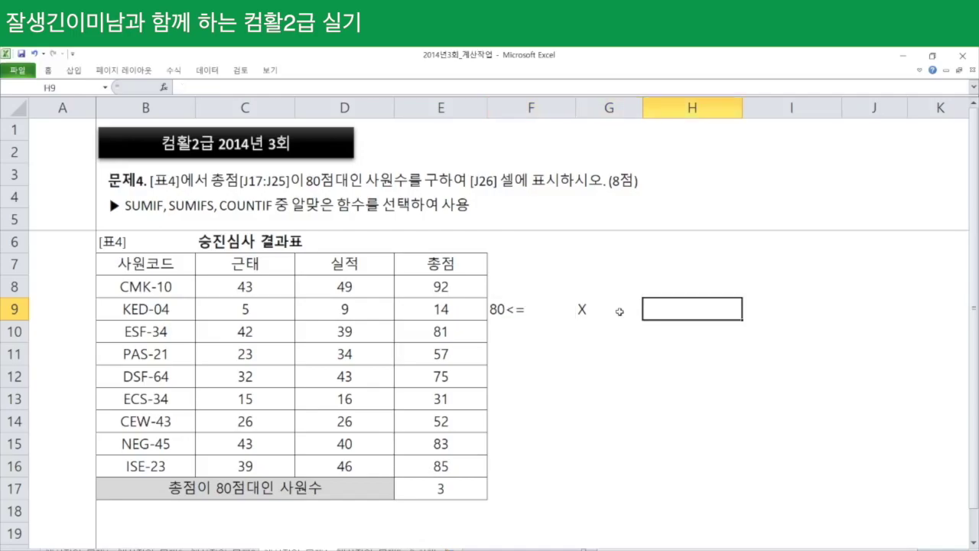
pyautogui.write('<90')
pyautogui.press('Return')
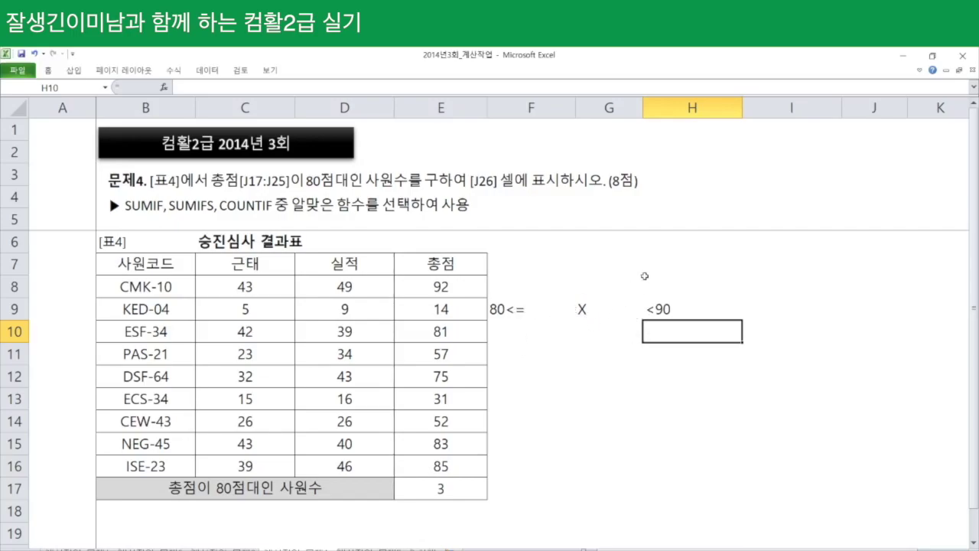
# Mark the two halves of the range condition by filling F10:G10 yellow and G11:H11 green
pyautogui.moveTo(509, 329); pyautogui.dragTo(594, 329)
pyautogui.rightClick(556, 328)
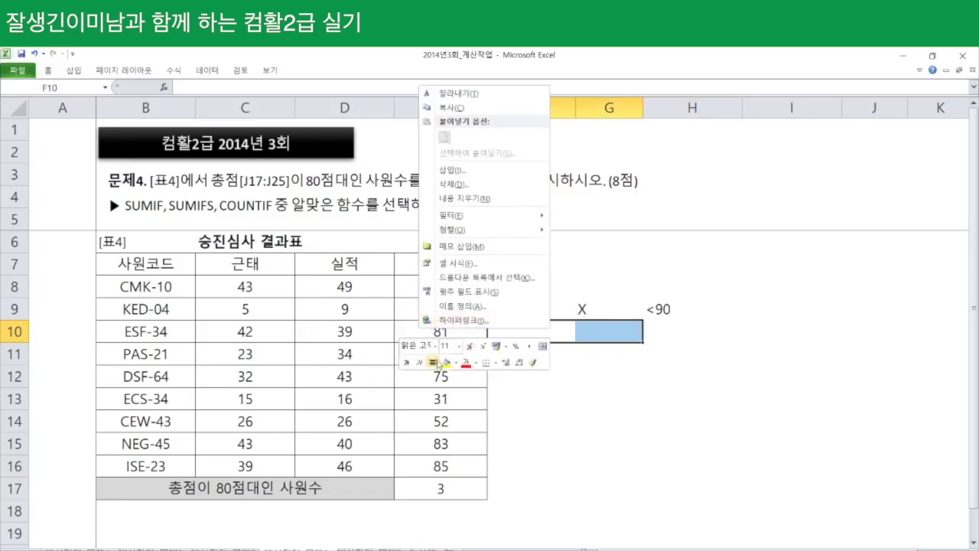
pyautogui.click(444, 362)
pyautogui.moveTo(595, 353); pyautogui.dragTo(666, 347)
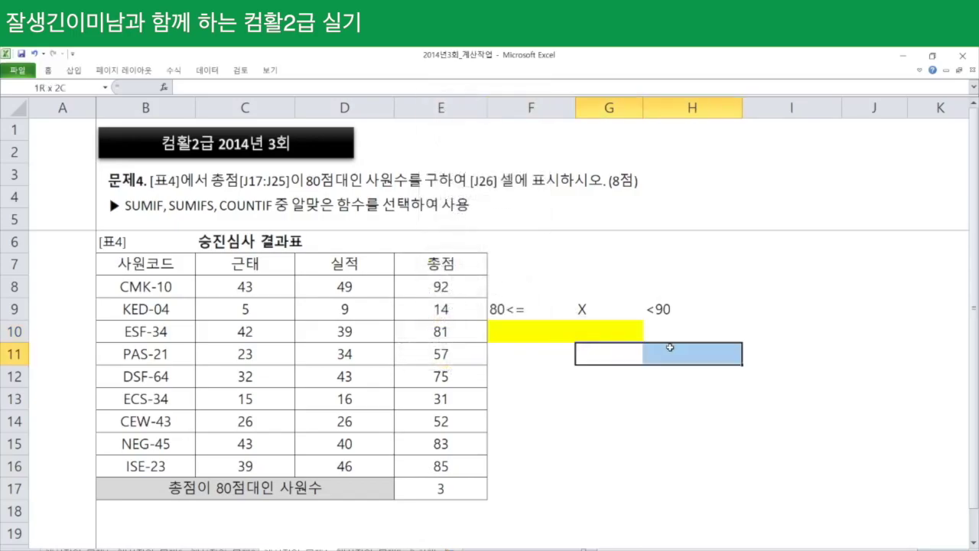
pyautogui.rightClick(612, 357)
pyautogui.click(516, 391)
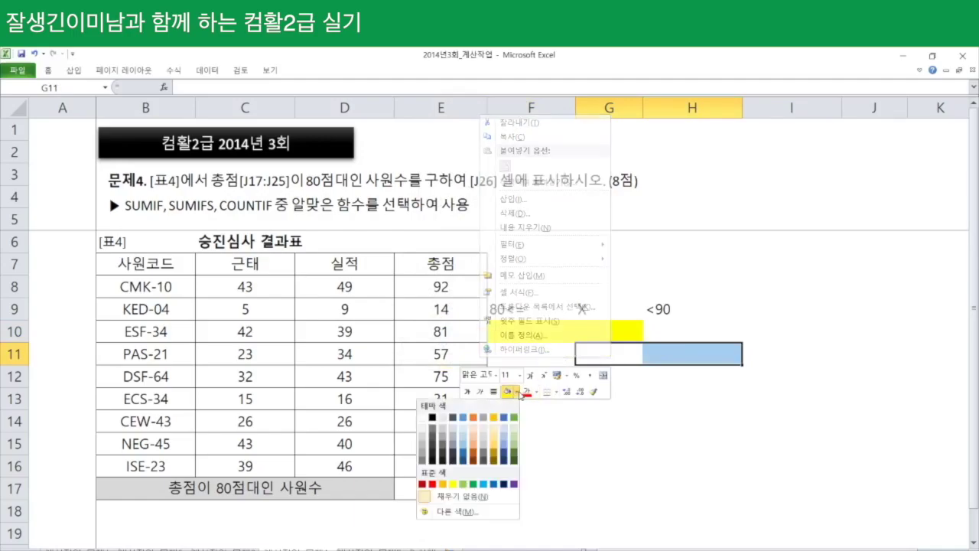
pyautogui.click(515, 417)
pyautogui.click(651, 405)
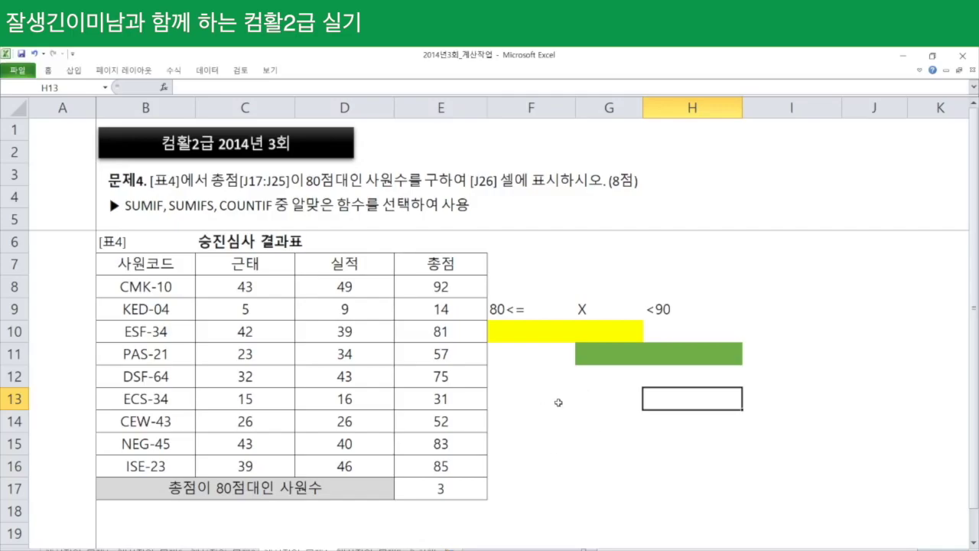
# Begin a COUNTIFS formula in F13 with the 총점 range E8:E16 and the criterion ">=80"
pyautogui.click(527, 381)
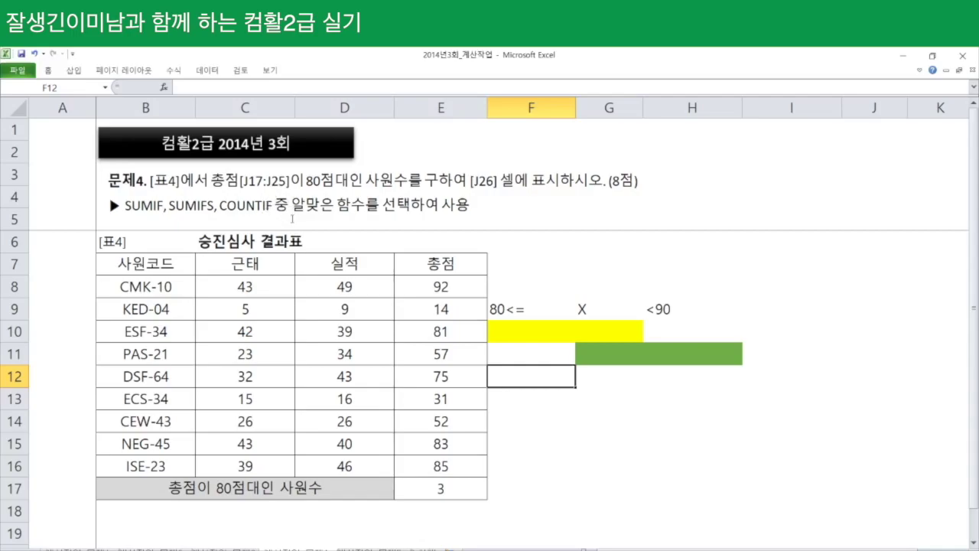
pyautogui.click(535, 404)
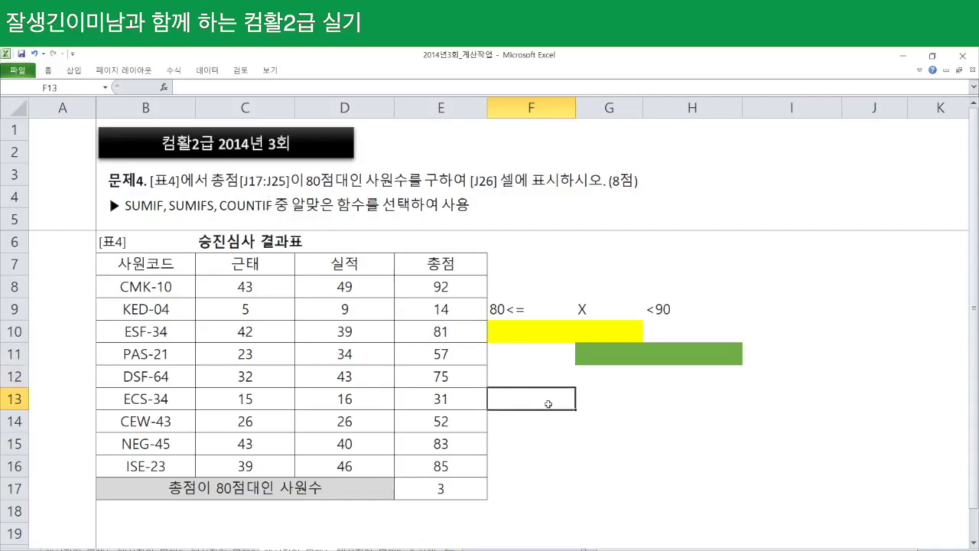
pyautogui.write('=coun')
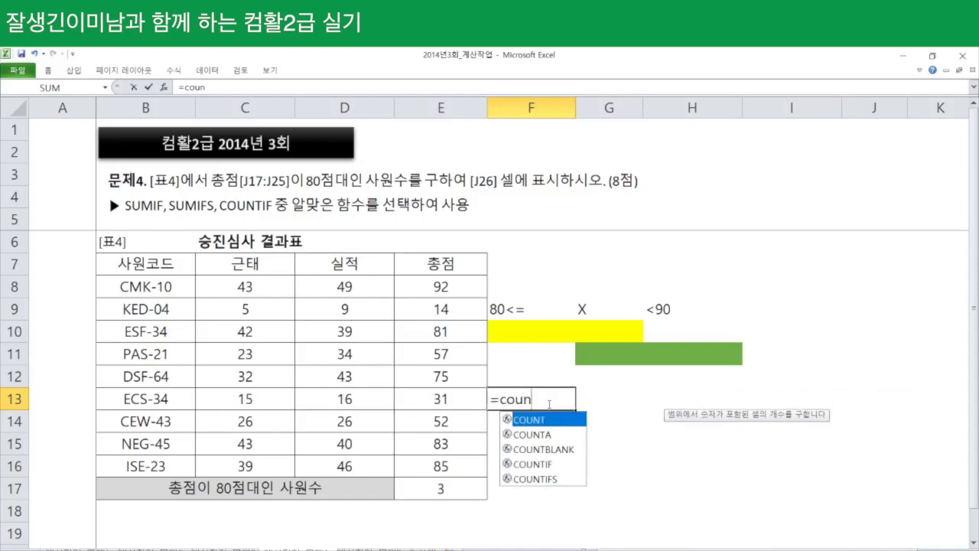
pyautogui.press('Down')
pyautogui.press('Down')
pyautogui.press('Down')
pyautogui.press('Down')
pyautogui.press('Tab')
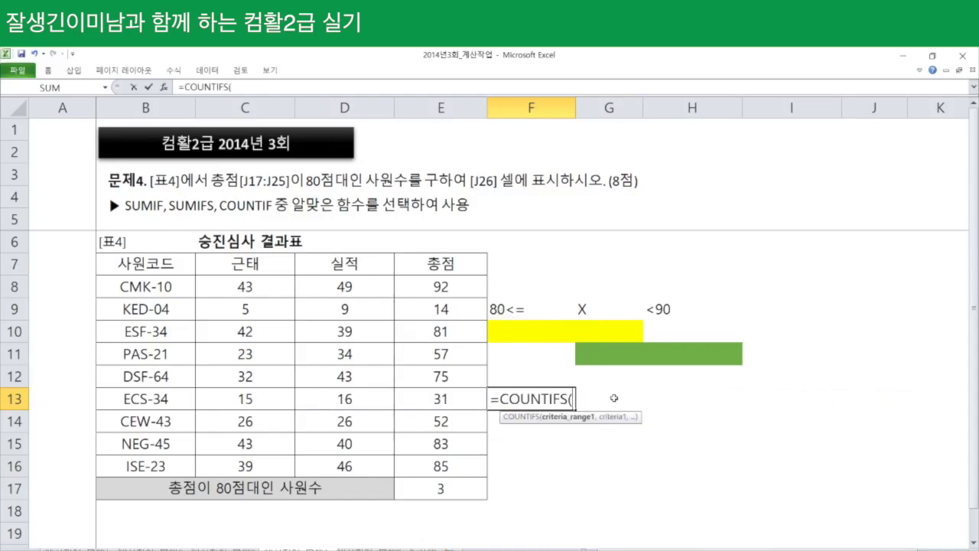
pyautogui.moveTo(444, 287); pyautogui.dragTo(458, 465)
pyautogui.write(',">=80"')
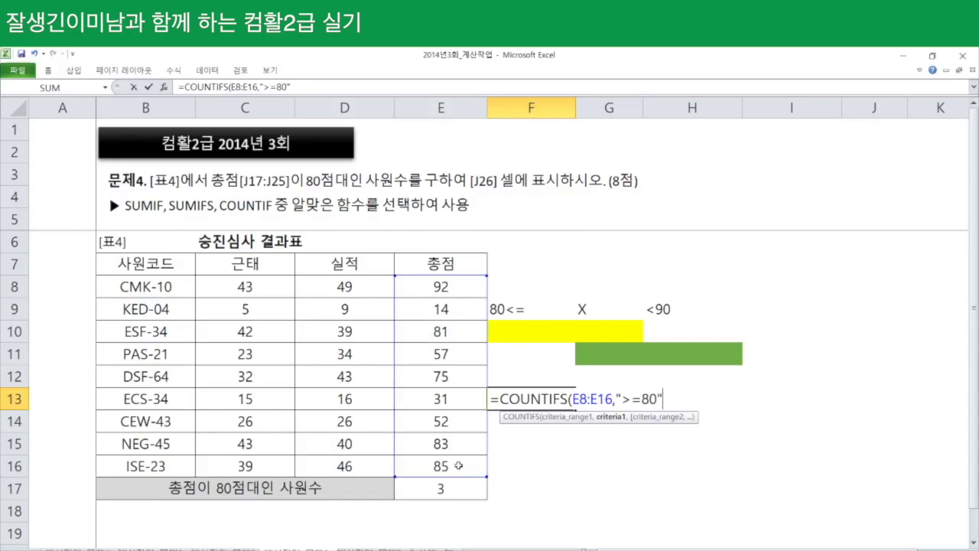
# Add the second condition E8:E16 with "<90" to the COUNTIFS formula and enter it in F13
pyautogui.write(',')
pyautogui.moveTo(446, 286); pyautogui.dragTo(459, 464)
pyautogui.write(',')
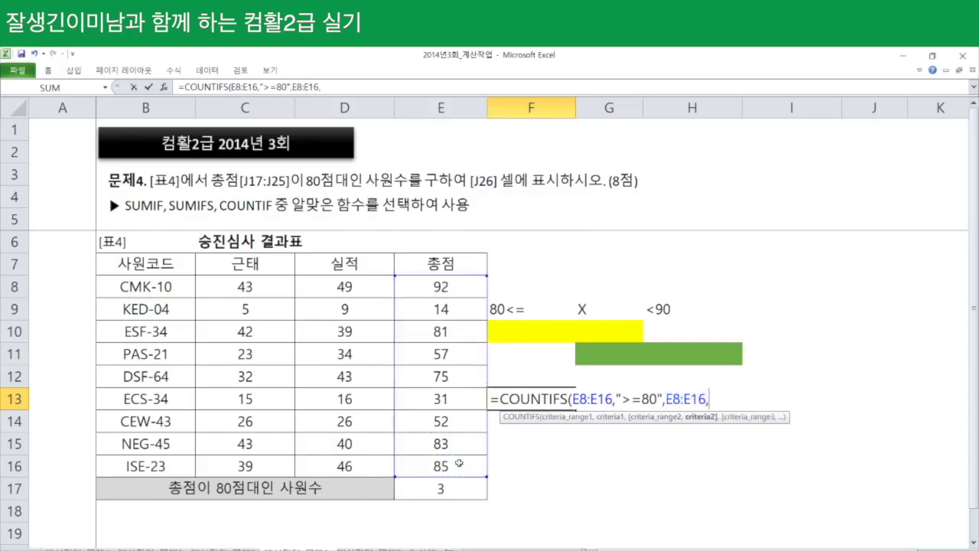
pyautogui.write('"<90")')
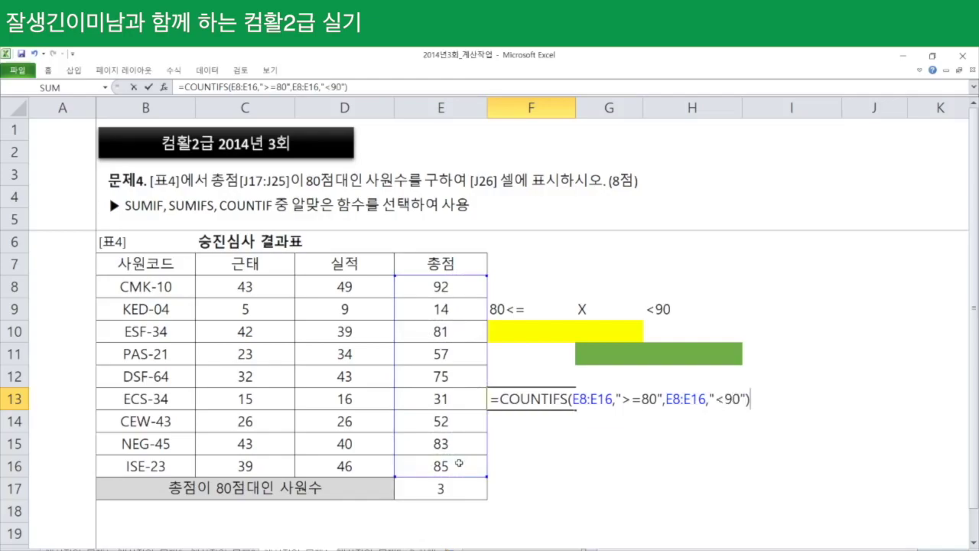
pyautogui.press('Return')
pyautogui.click(565, 398)
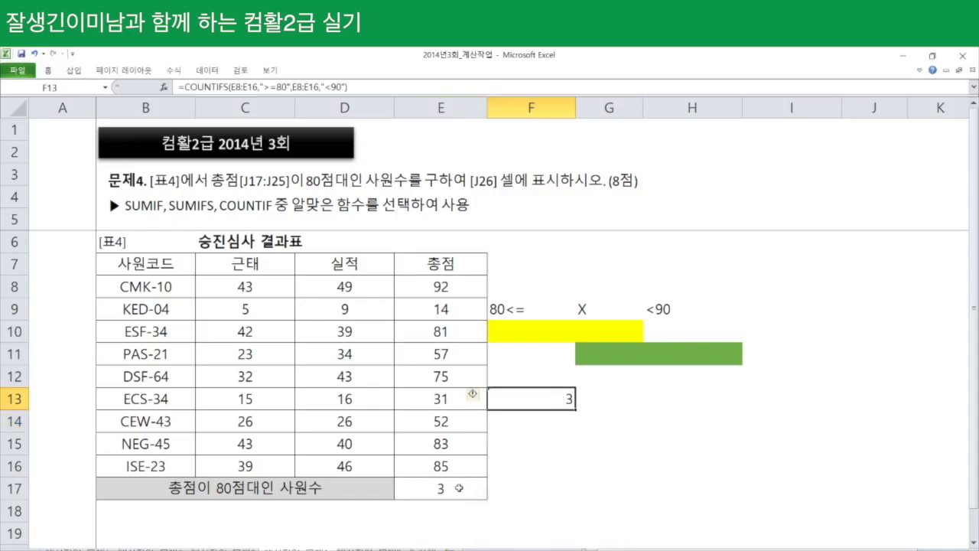
# Replace the value in E17 with the formula =COUNTIF(E8:E16,">=80") for the 총점 scores
pyautogui.click(462, 488)
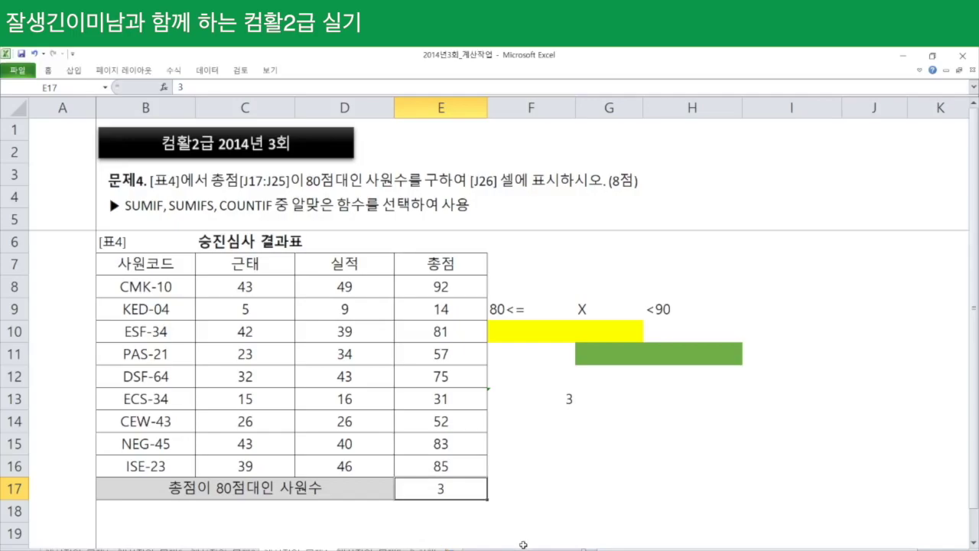
pyautogui.write('=count')
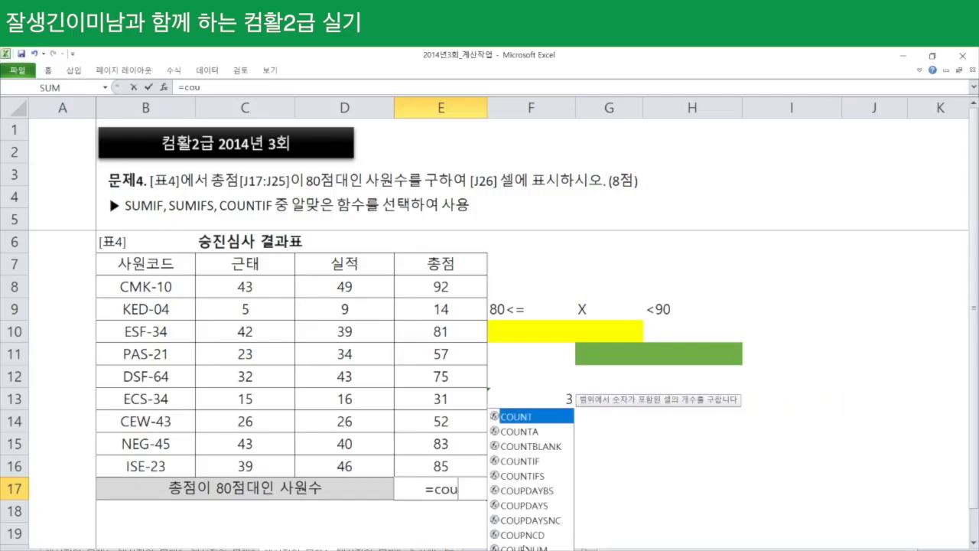
pyautogui.press('Down')
pyautogui.press('Down')
pyautogui.press('Down')
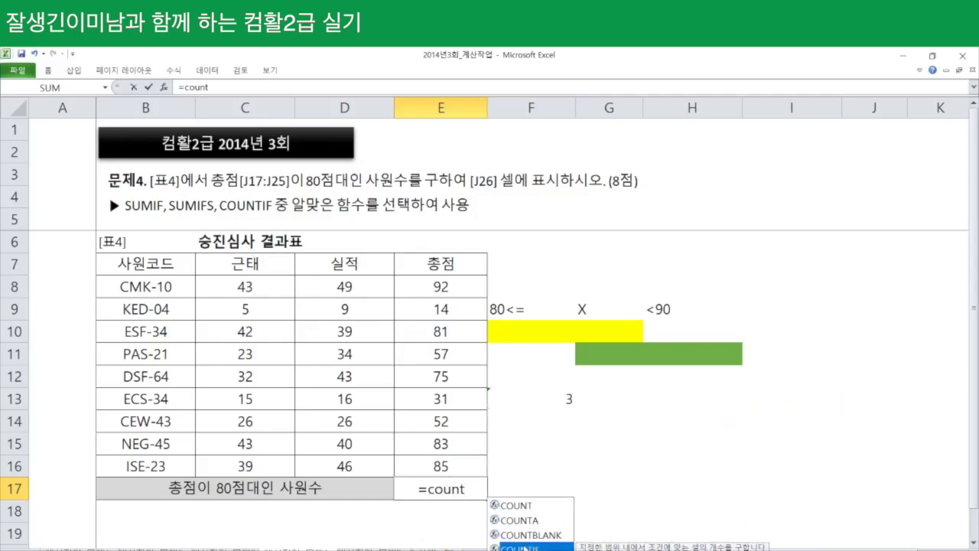
pyautogui.press('Tab')
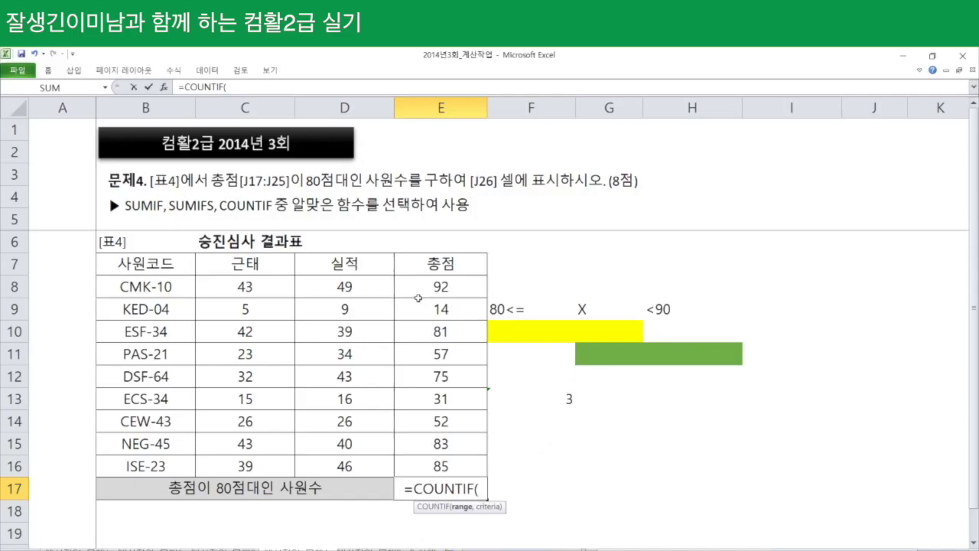
pyautogui.moveTo(446, 287); pyautogui.dragTo(458, 460)
pyautogui.write(',">=')
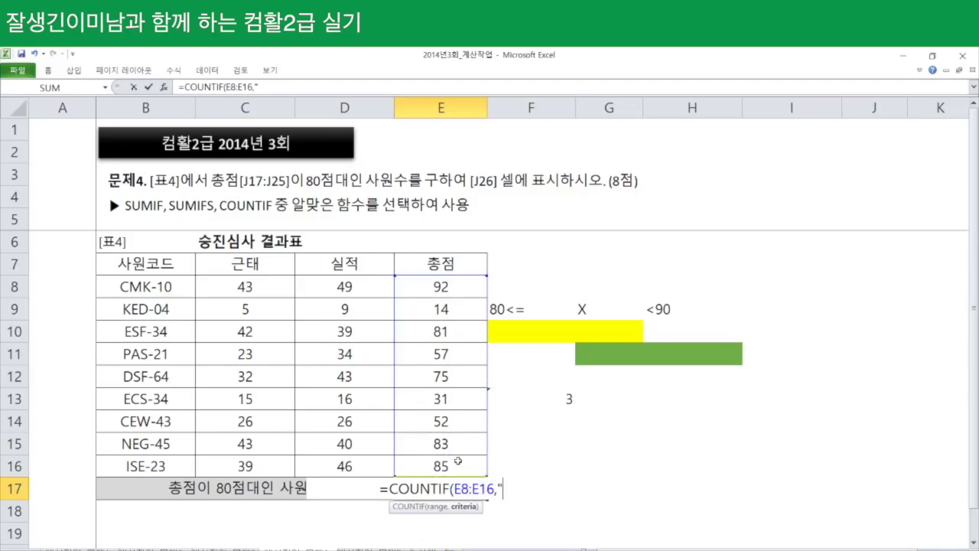
pyautogui.write('80"')
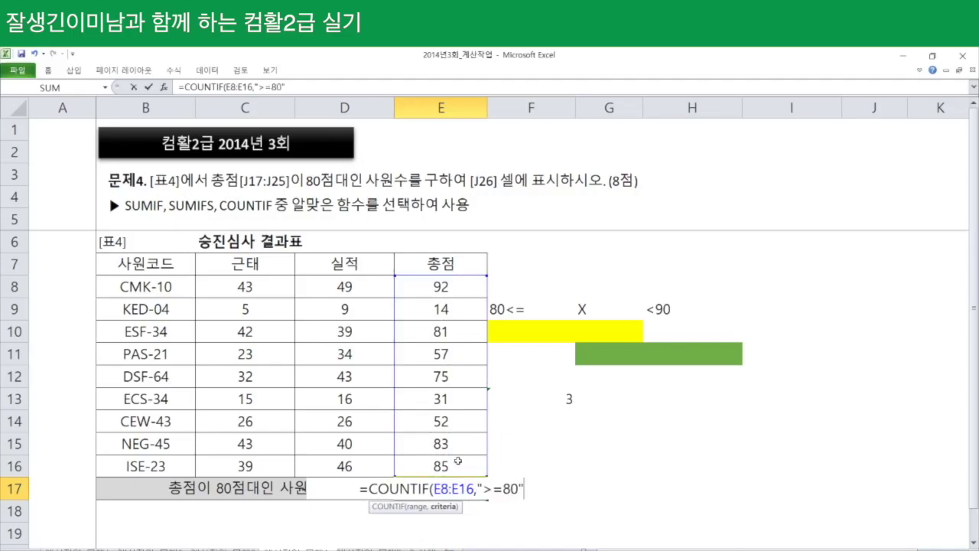
pyautogui.write(')')
pyautogui.press('Return')
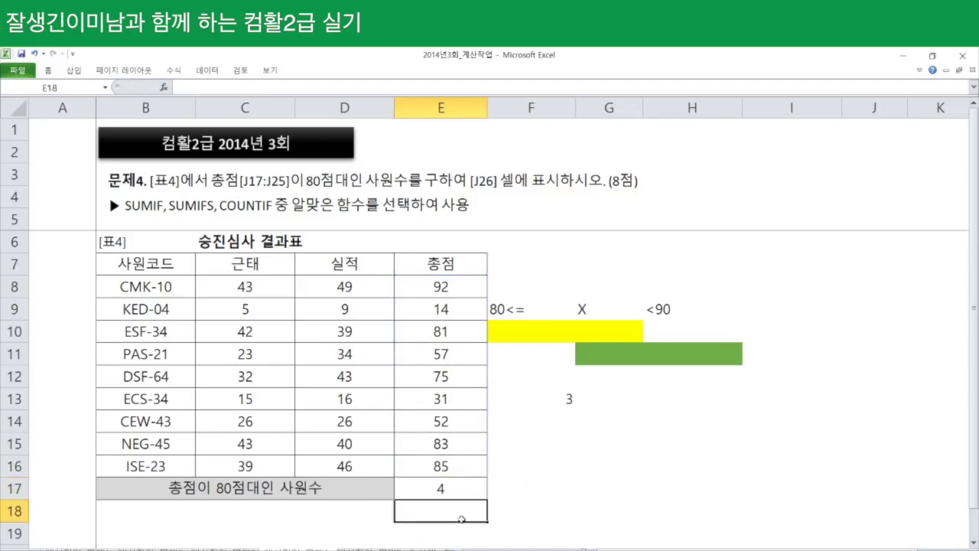
# Fill the 총점 cells that are 80 or higher, E8, E10, E15 and E16, with green
pyautogui.click(459, 485)
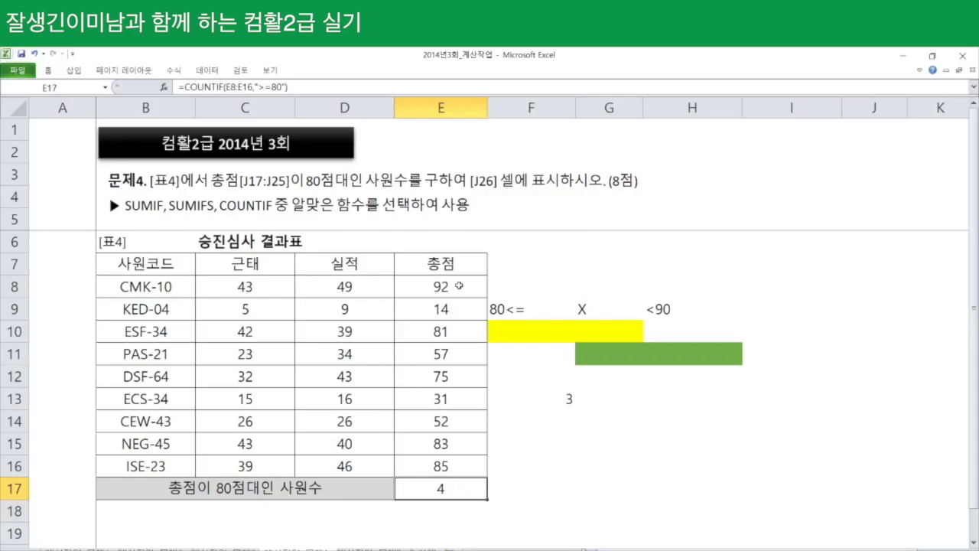
pyautogui.click(456, 285)
pyautogui.keyDown('ctrl'); pyautogui.click(459, 331); pyautogui.keyUp('ctrl')
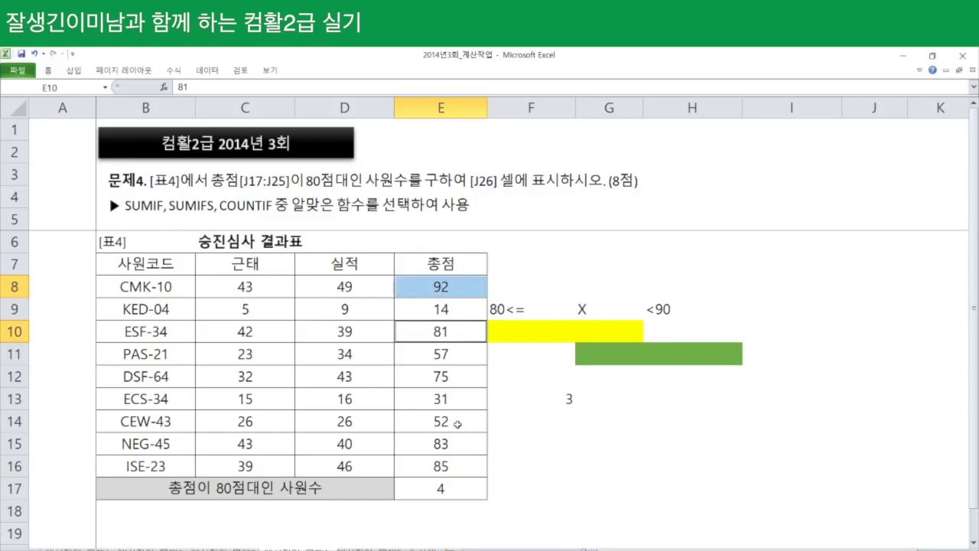
pyautogui.keyDown('ctrl'); pyautogui.click(455, 446); pyautogui.keyUp('ctrl')
pyautogui.keyDown('ctrl'); pyautogui.click(458, 469); pyautogui.keyUp('ctrl')
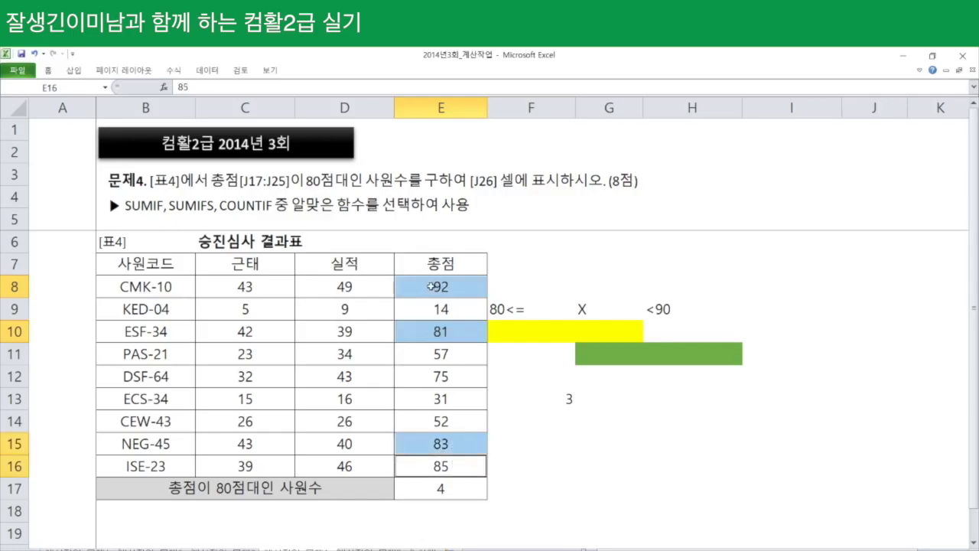
pyautogui.rightClick(430, 286)
pyautogui.click(325, 270)
pyautogui.rightClick(447, 290)
pyautogui.click(344, 274)
pyautogui.click(583, 417)
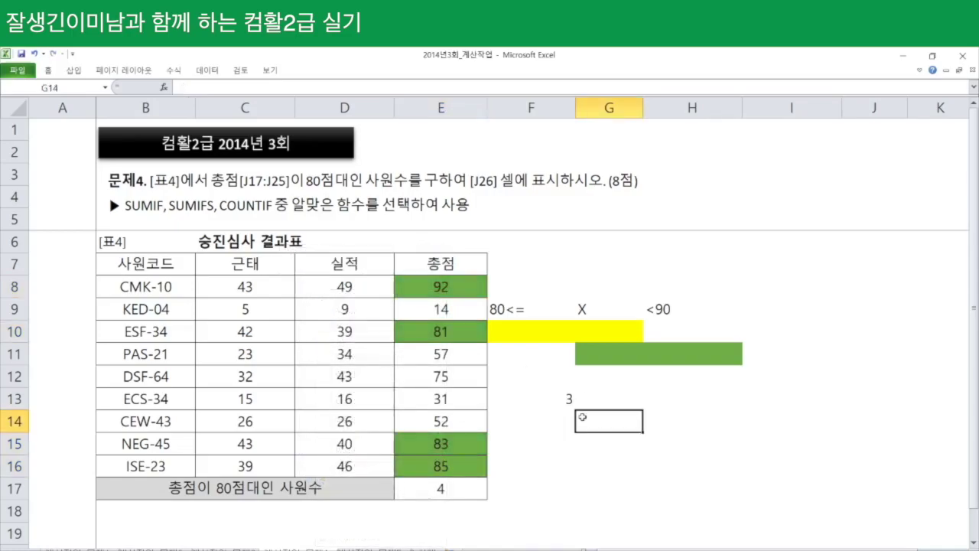
# Extend the formula in E17 with a minus sign and a second COUNTIF function
pyautogui.click(451, 489)
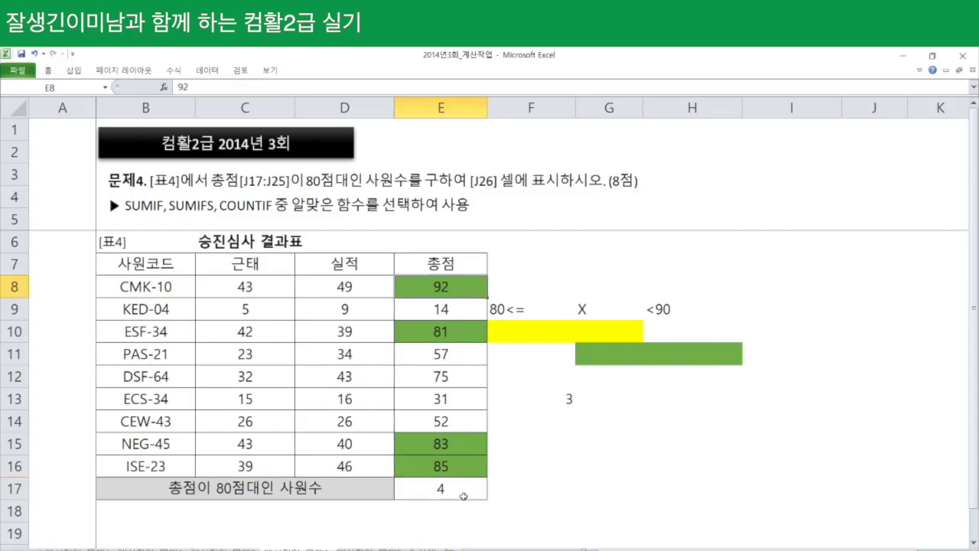
pyautogui.doubleClick(463, 495)
pyautogui.click(534, 492)
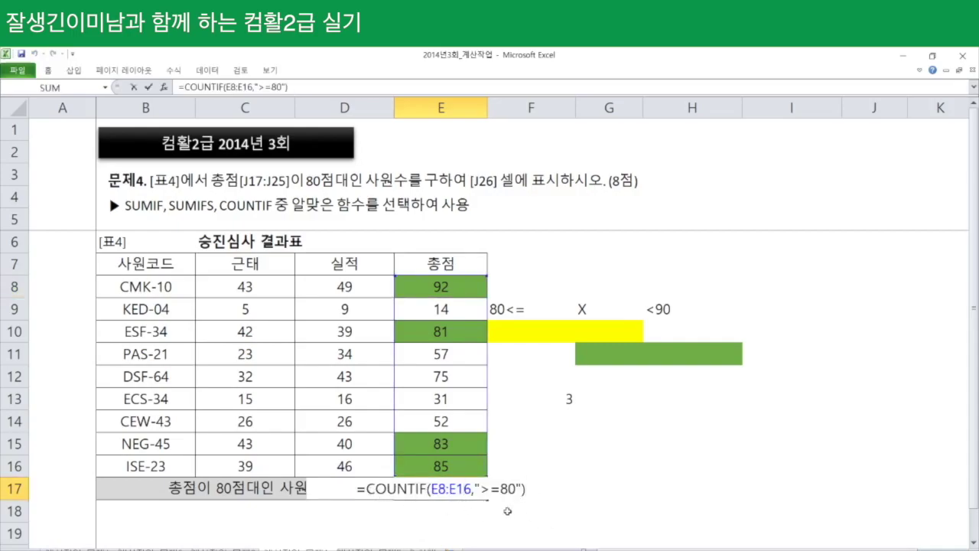
pyautogui.write('-')
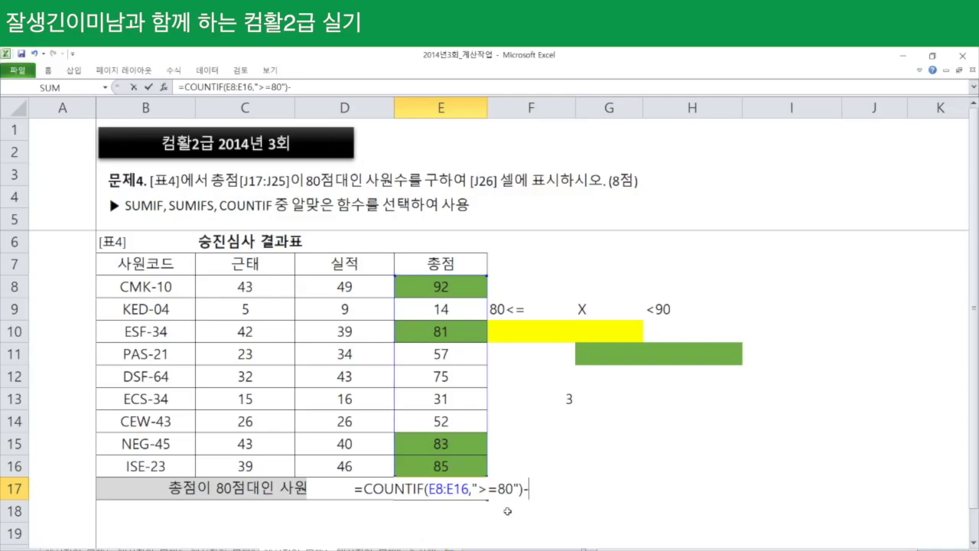
pyautogui.write('count')
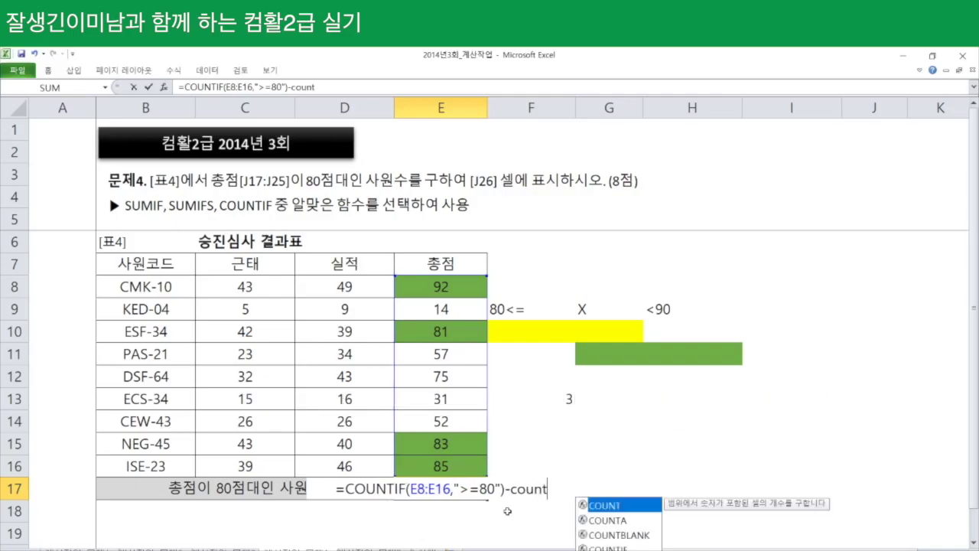
pyautogui.press('Down')
pyautogui.press('Down')
pyautogui.press('Down')
pyautogui.press('Tab')
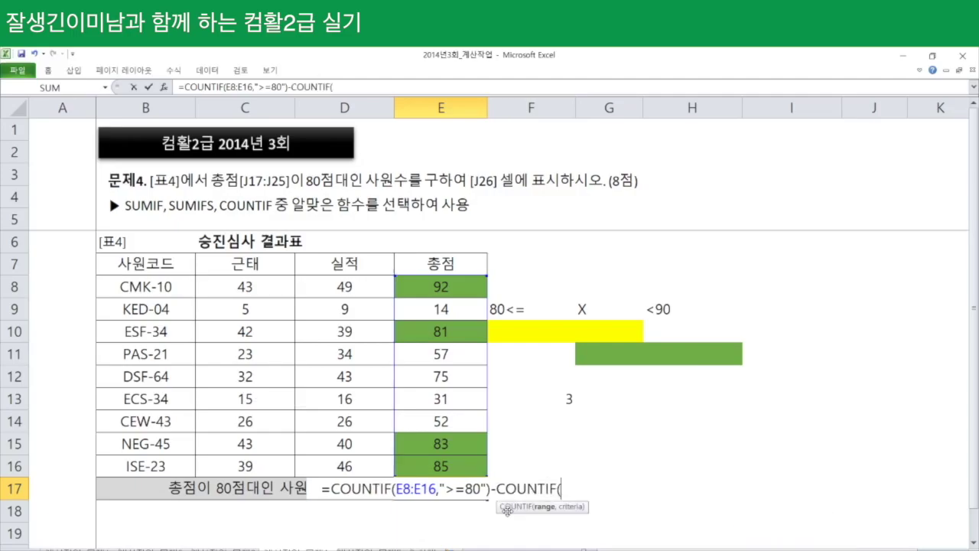
# Give the subtracted COUNTIF the range E8:E16 and criterion ">=90", enter the formula and reselect E17
pyautogui.moveTo(447, 287); pyautogui.dragTo(453, 455)
pyautogui.write(',')
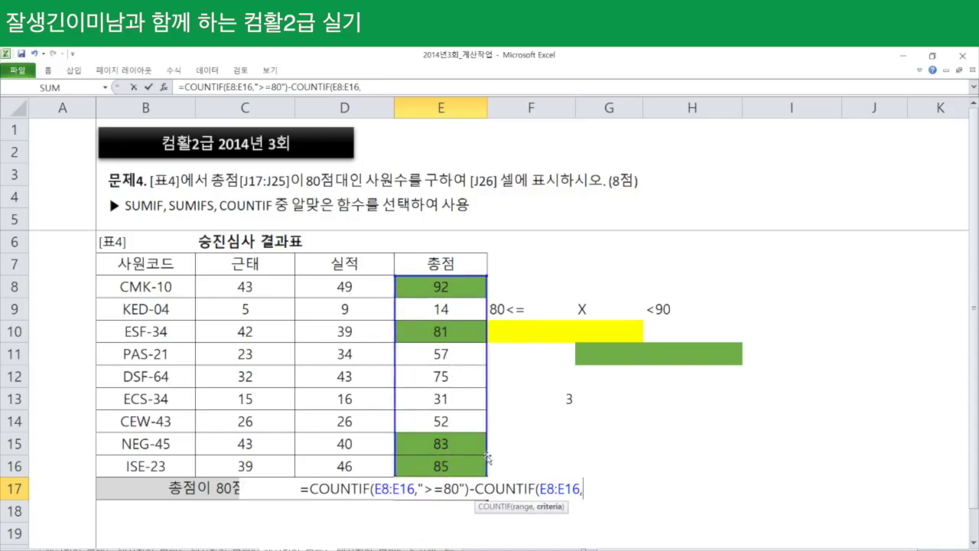
pyautogui.write('">=')
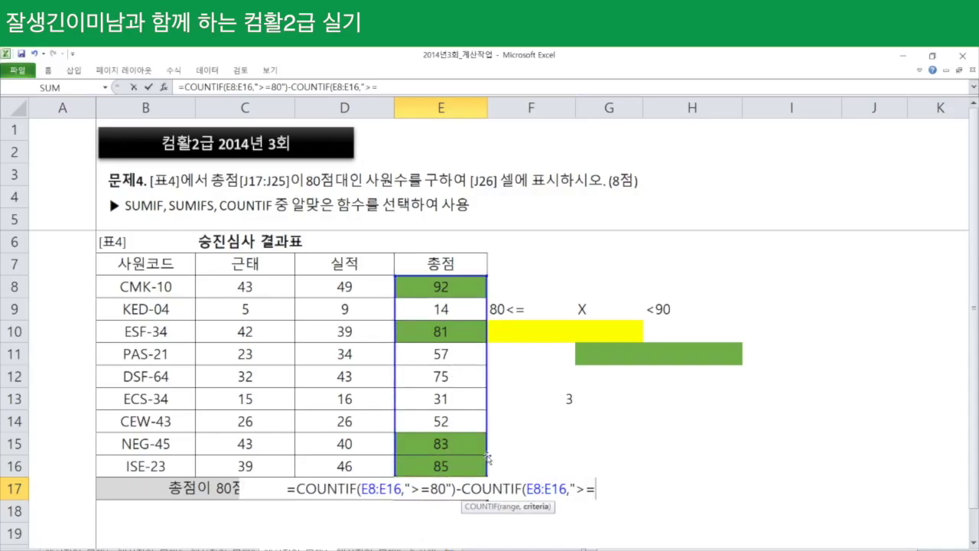
pyautogui.write('90")')
pyautogui.press('Return')
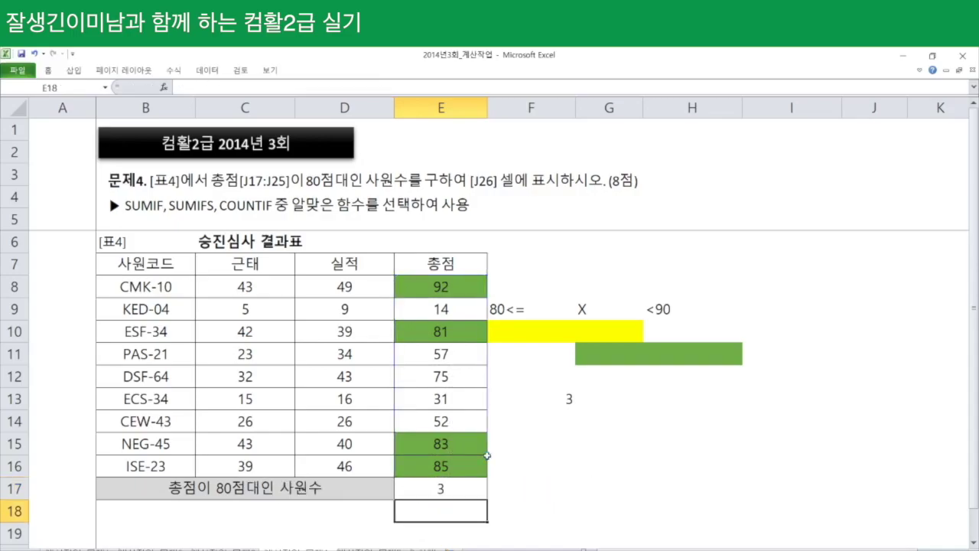
pyautogui.click(466, 489)
pyautogui.doubleClick(466, 489)
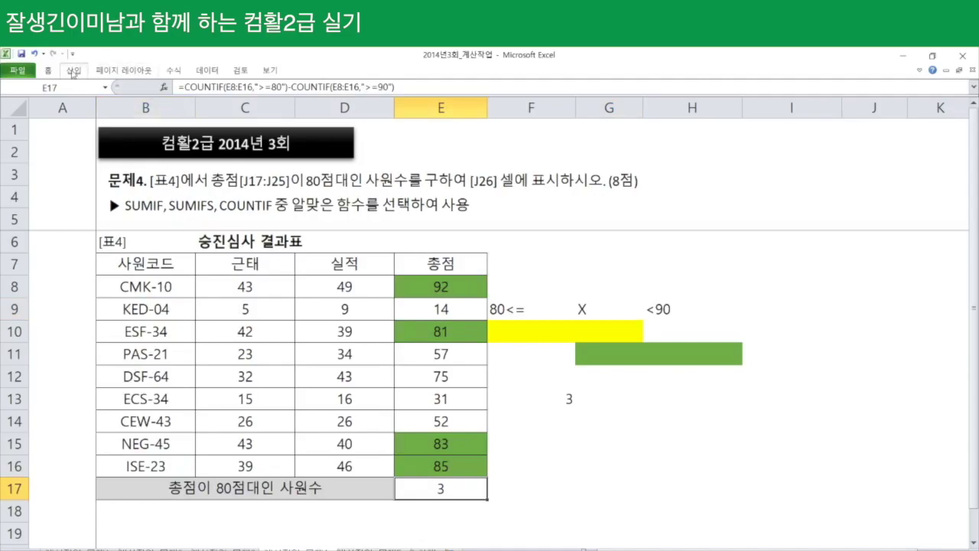
# Draw an isosceles triangle around the 문제4 label, shift it slightly upward and reselect E17
pyautogui.click(74, 69)
pyautogui.click(126, 103)
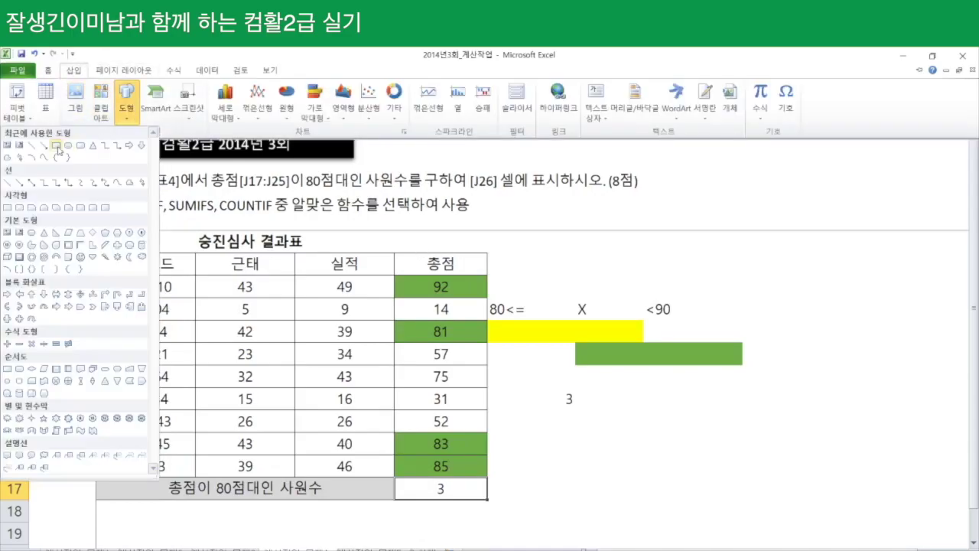
pyautogui.click(91, 147)
pyautogui.moveTo(98, 158)
pyautogui.mouseDown()
pyautogui.moveTo(177, 228)
pyautogui.moveTo(153, 208)
pyautogui.moveTo(150, 180)
pyautogui.mouseUp()
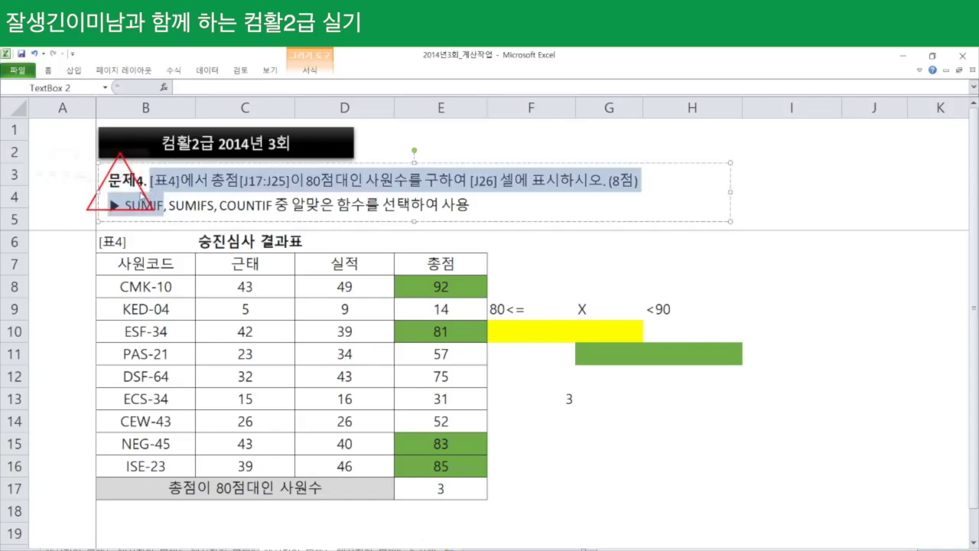
pyautogui.click(141, 191)
pyautogui.moveTo(141, 192); pyautogui.dragTo(141, 184)
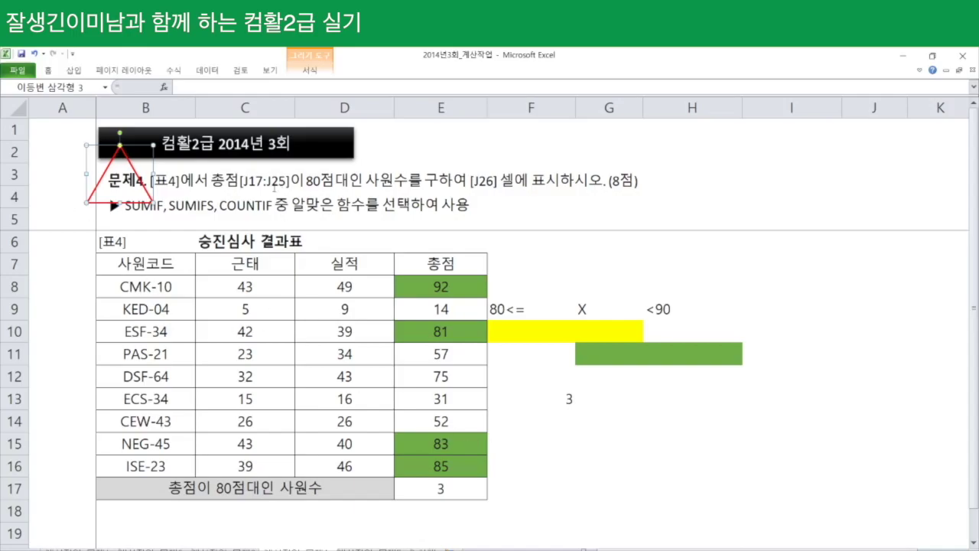
pyautogui.click(459, 487)
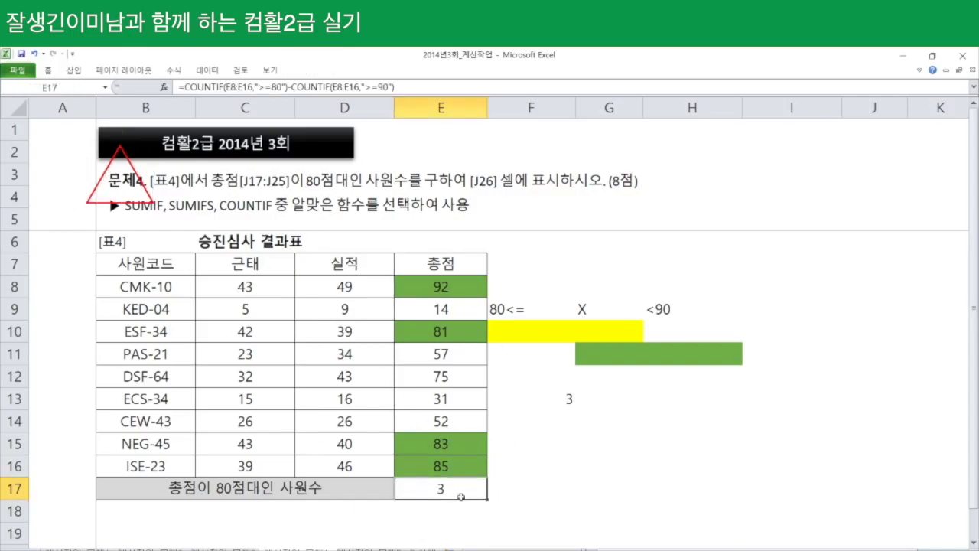
# Switch to the 문제5 sheet and begin a RANK formula in G9 with F9 as the number to rank
pyautogui.hotkey('ctrl', 'pagedown')
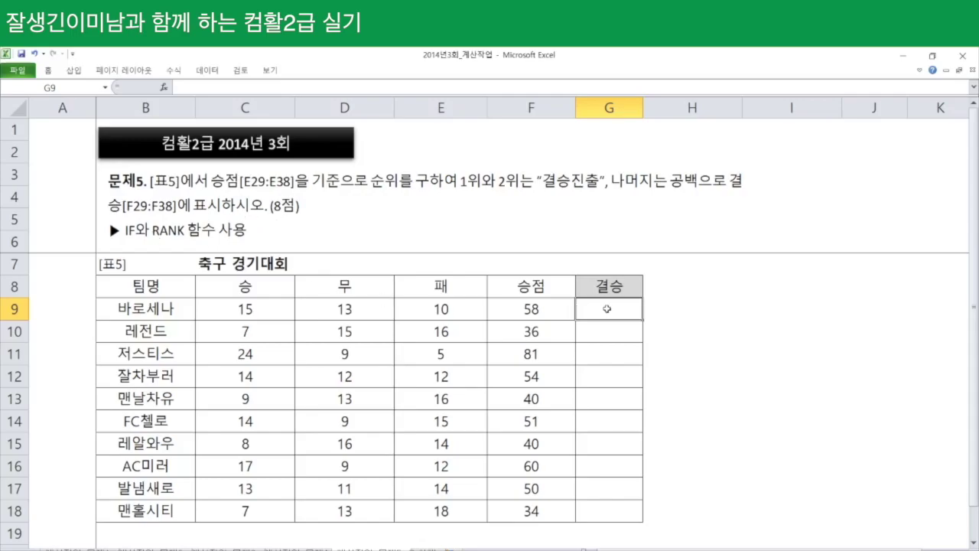
pyautogui.write('=rank')
pyautogui.press('Down')
pyautogui.press('Down')
pyautogui.press('Tab')
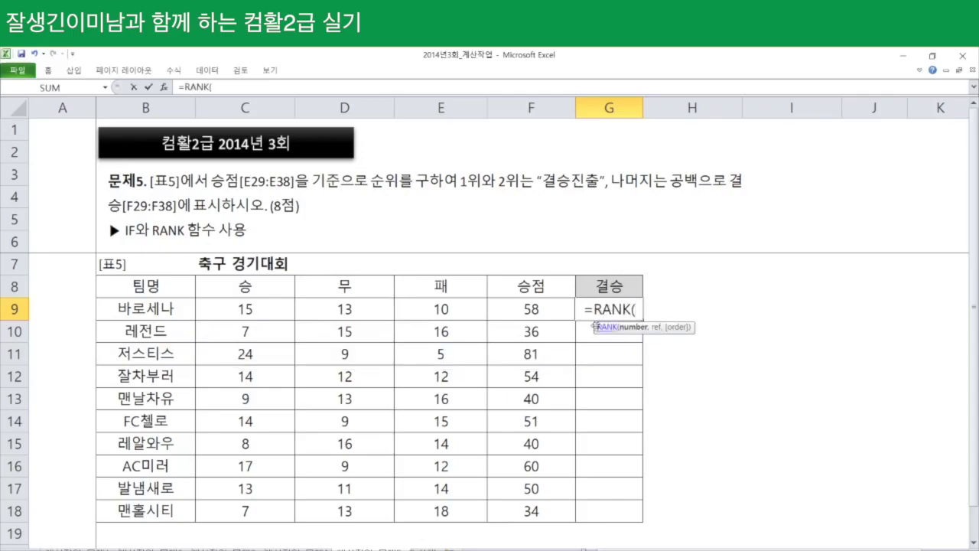
pyautogui.click(542, 310)
pyautogui.write(',')
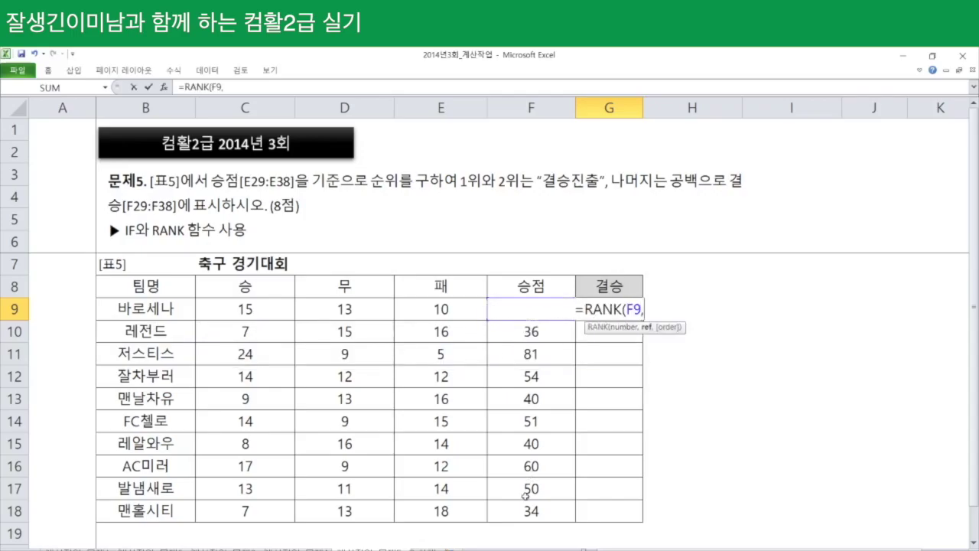
# Complete the RANK formula with the absolute range $F$9:$F$18 and order 0, and copy it down to G18
pyautogui.moveTo(508, 509); pyautogui.dragTo(520, 309)
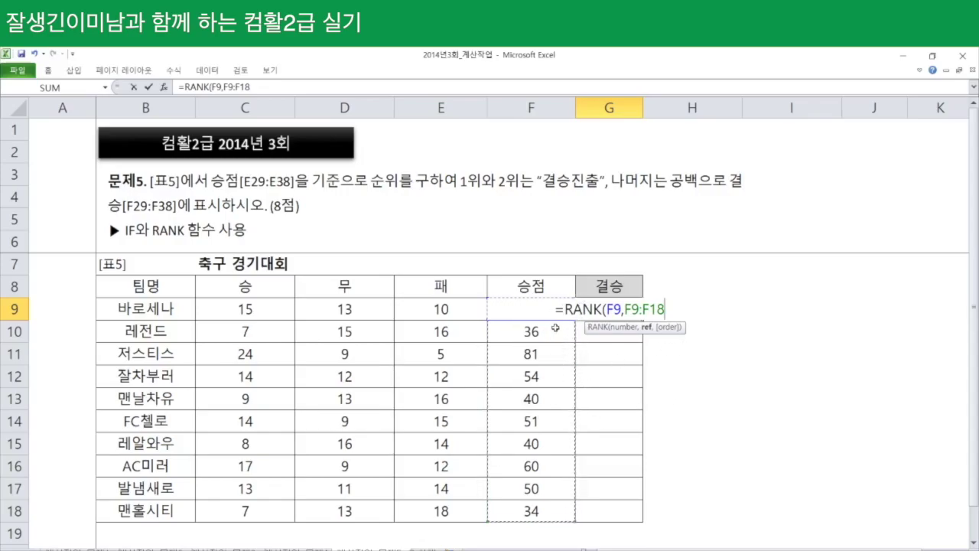
pyautogui.press('F4')
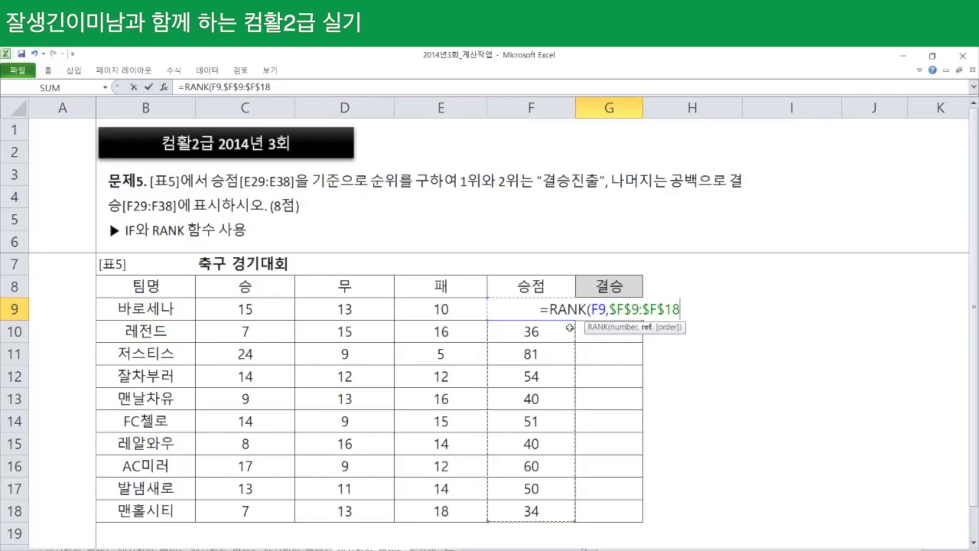
pyautogui.write(',')
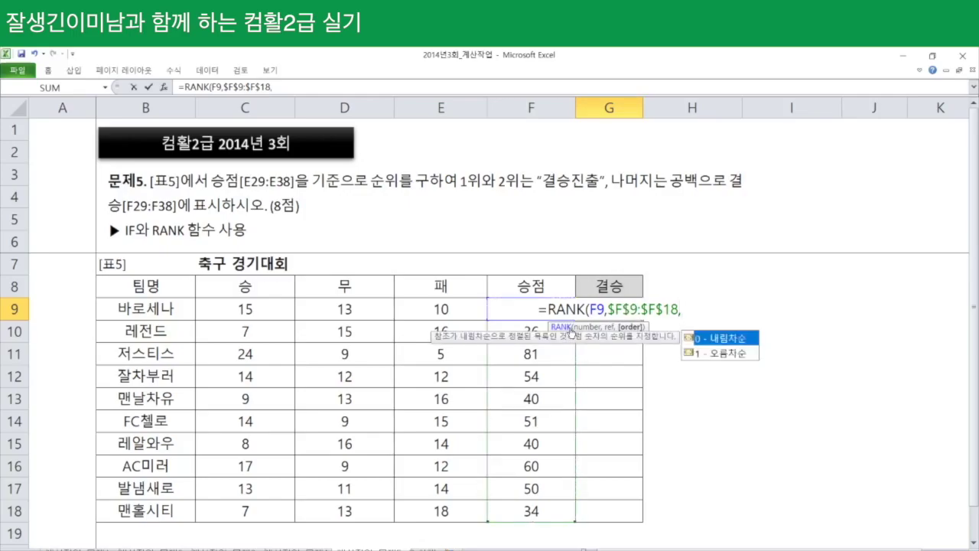
pyautogui.write('0')
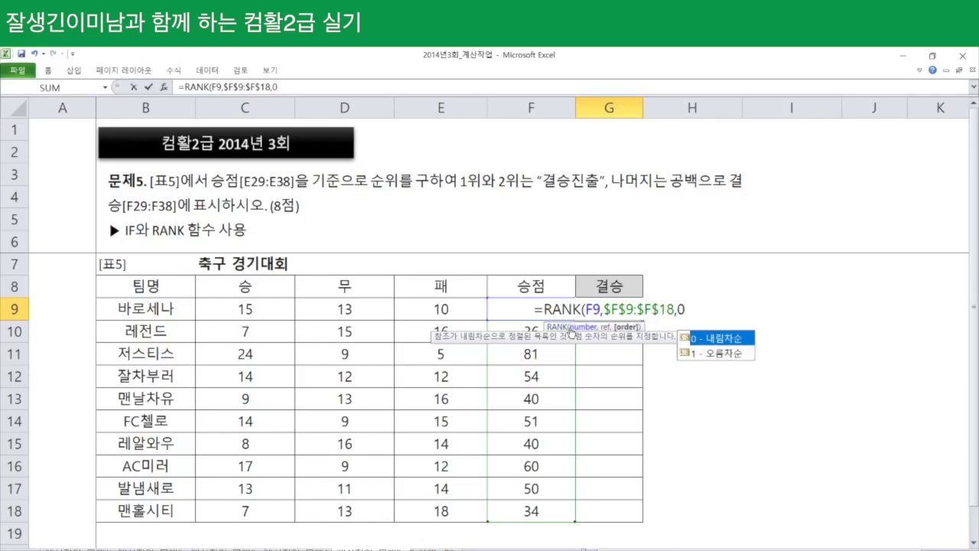
pyautogui.write(')')
pyautogui.press('Return')
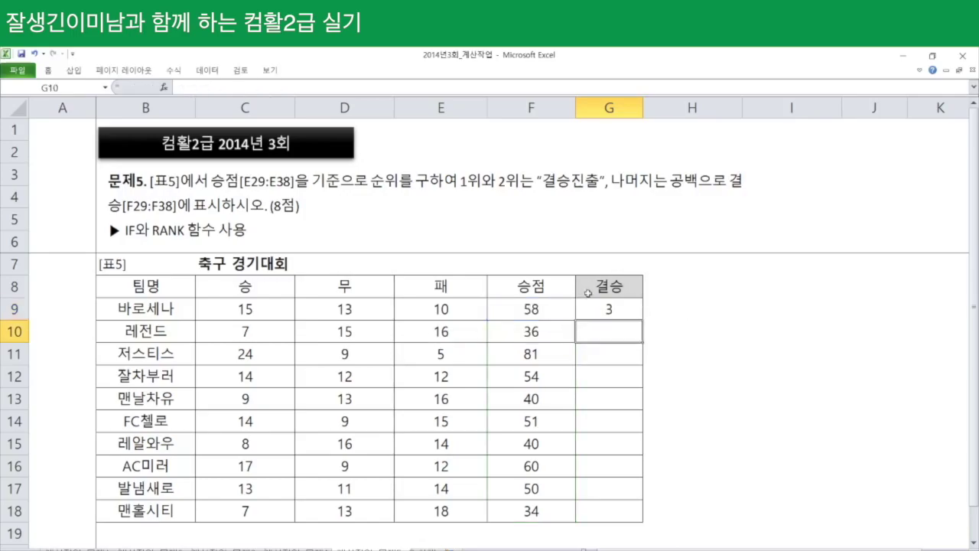
pyautogui.click(598, 308)
pyautogui.moveTo(641, 321); pyautogui.dragTo(642, 522)
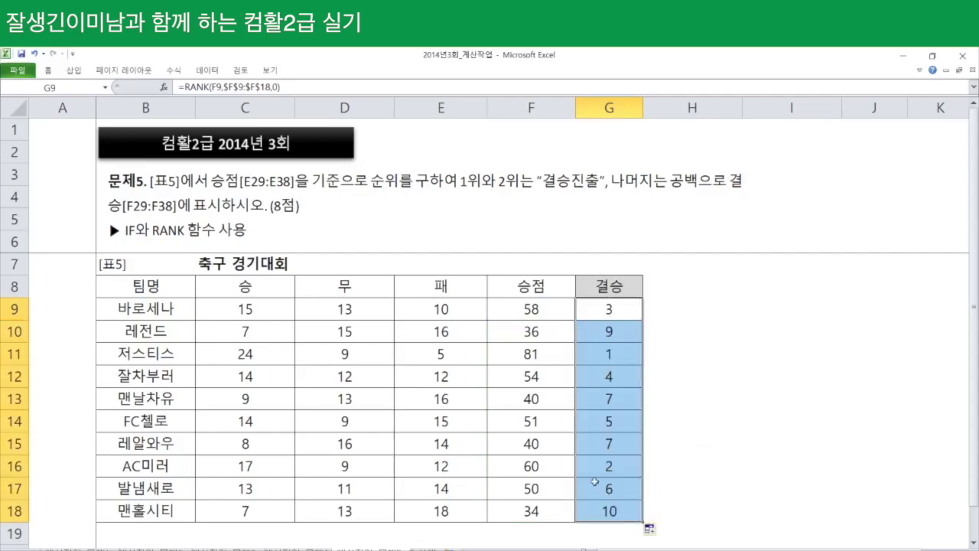
# Begin a CHOOSE formula in H9 with the rank in G9 as the index number
pyautogui.click(670, 310)
pyautogui.write('=')
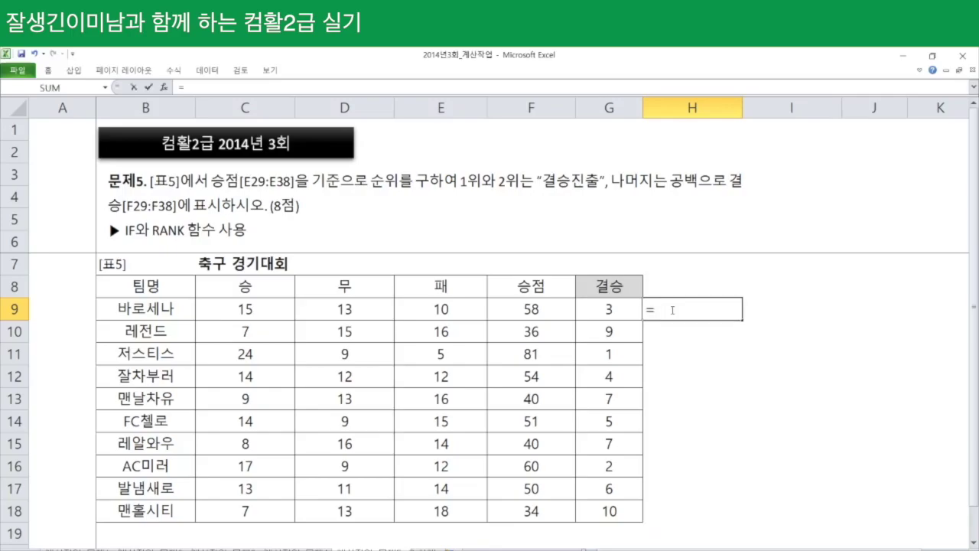
pyautogui.write('choo')
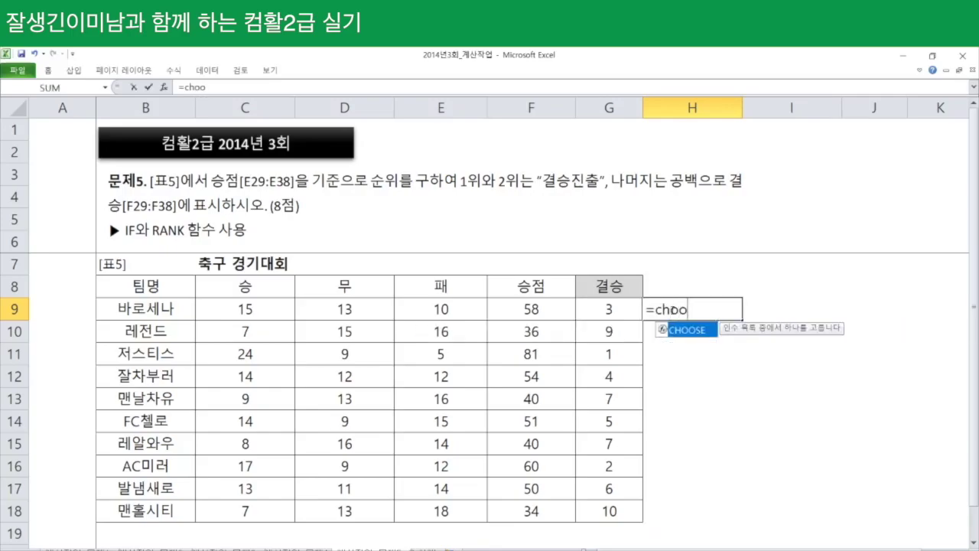
pyautogui.press('Tab')
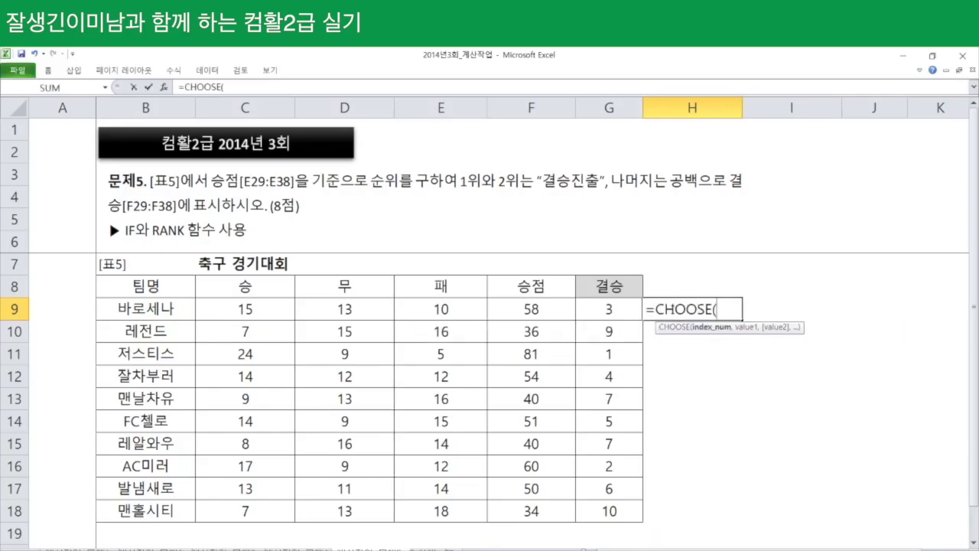
pyautogui.click(609, 311)
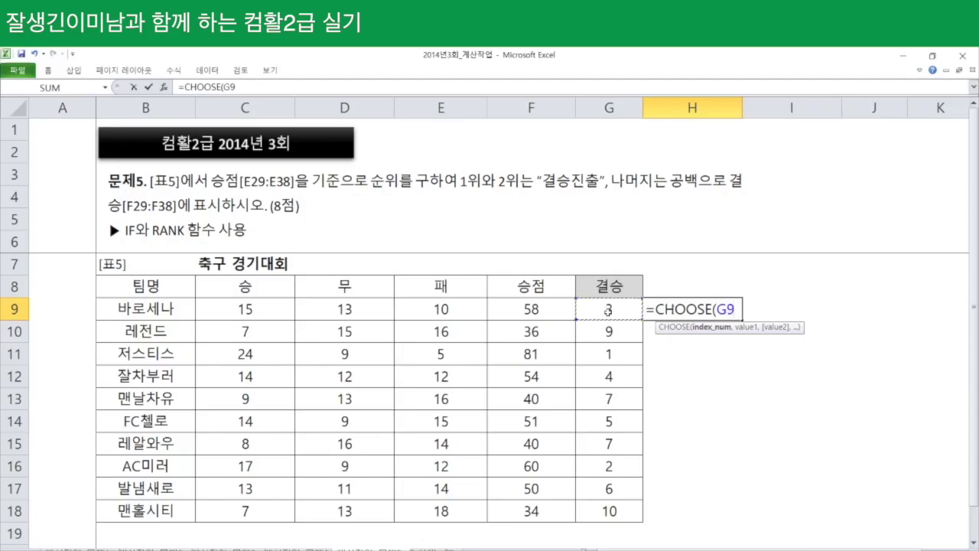
# Give CHOOSE the values "결승진출" for 1 and 2 and "" for 3 to 5, enter the formula and copy it down to H18
pyautogui.write(',""')
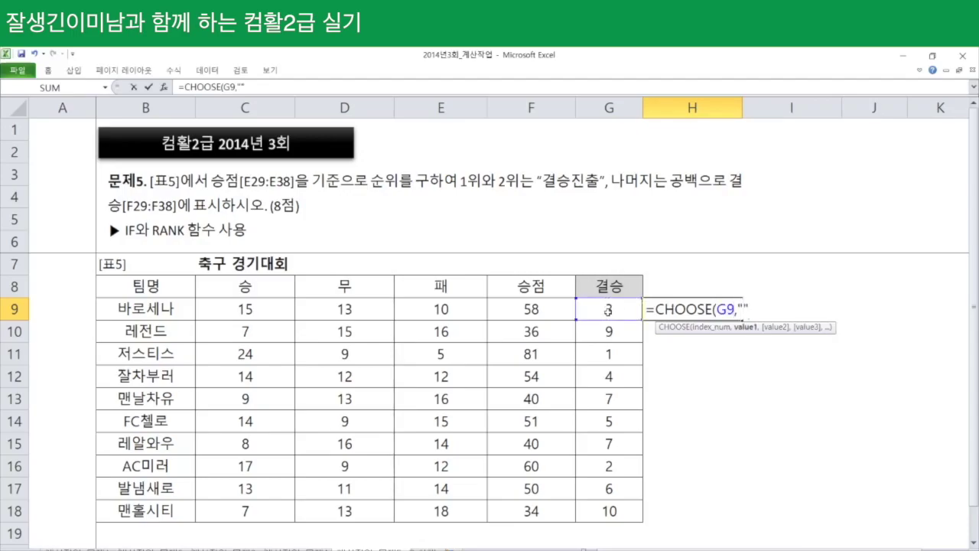
pyautogui.write('결승')
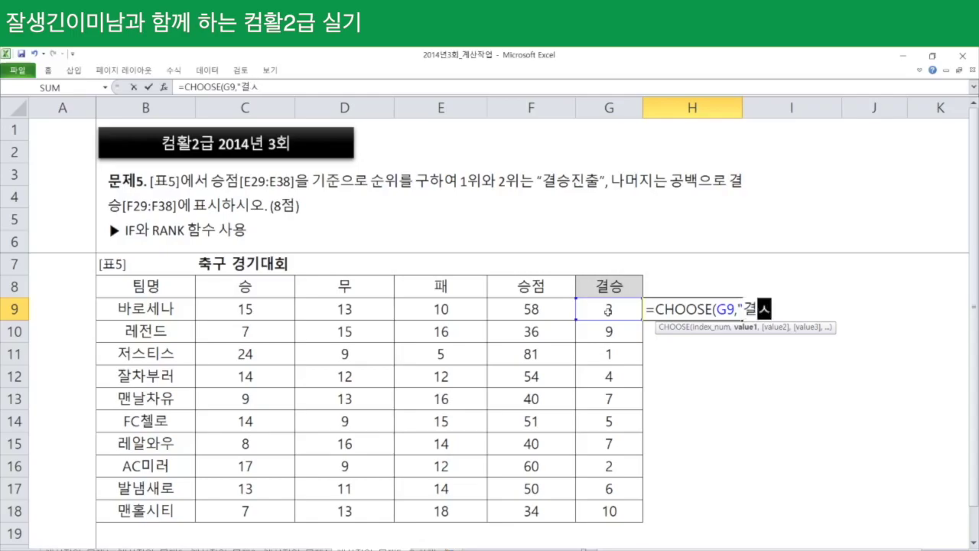
pyautogui.write('진출"')
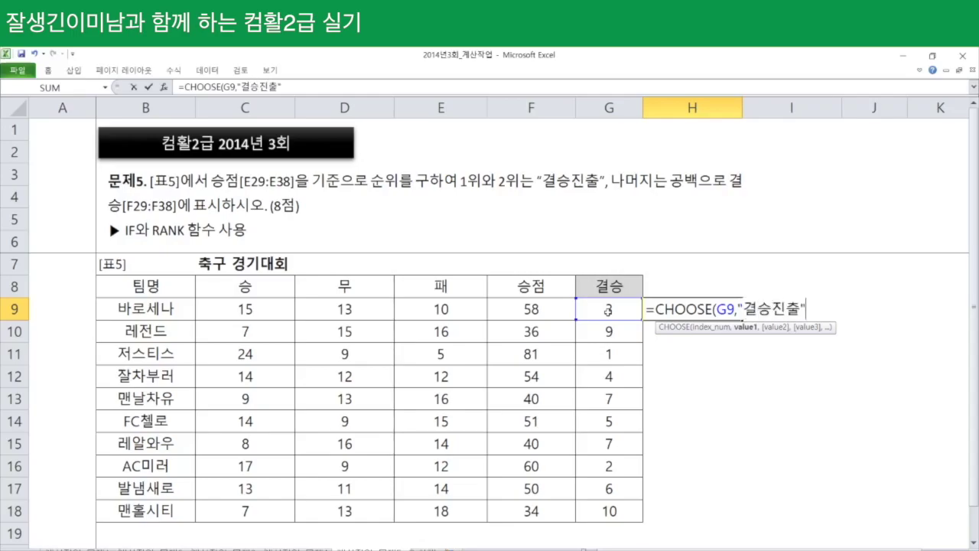
pyautogui.write(',"결승진추')
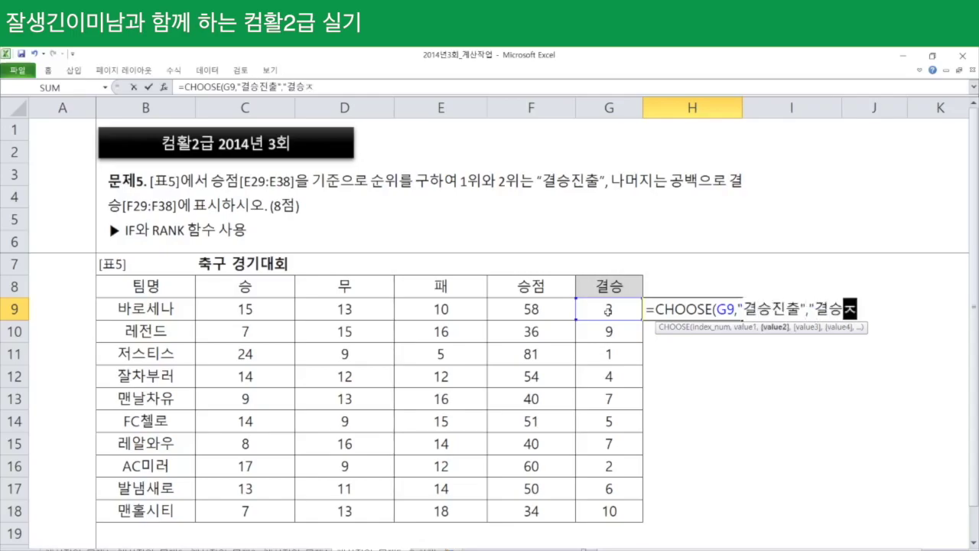
pyautogui.write('출",')
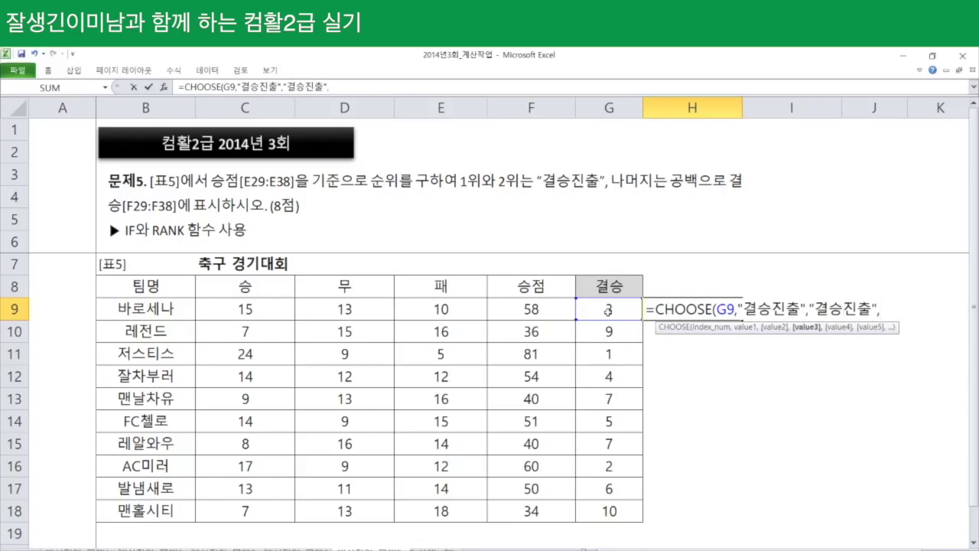
pyautogui.write('"","","")')
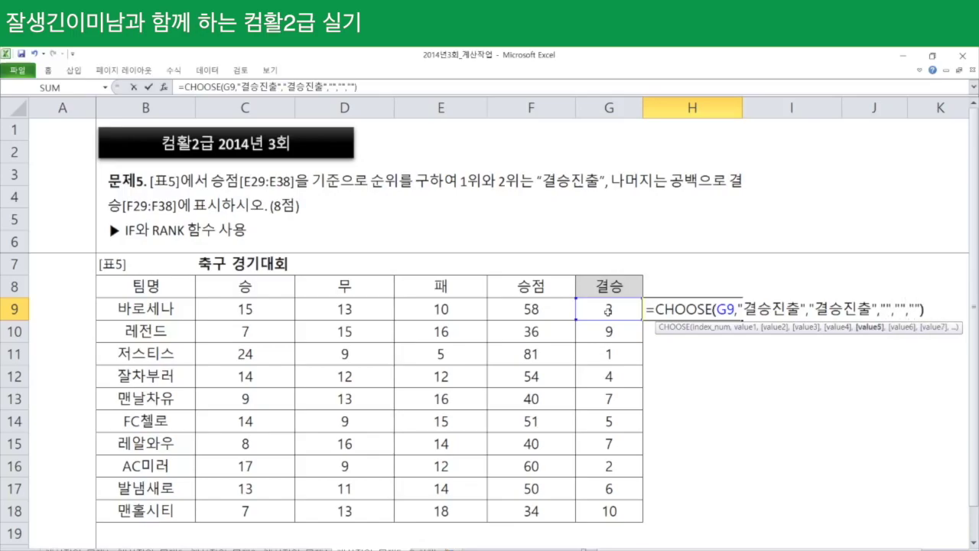
pyautogui.press('Return')
pyautogui.click(692, 307)
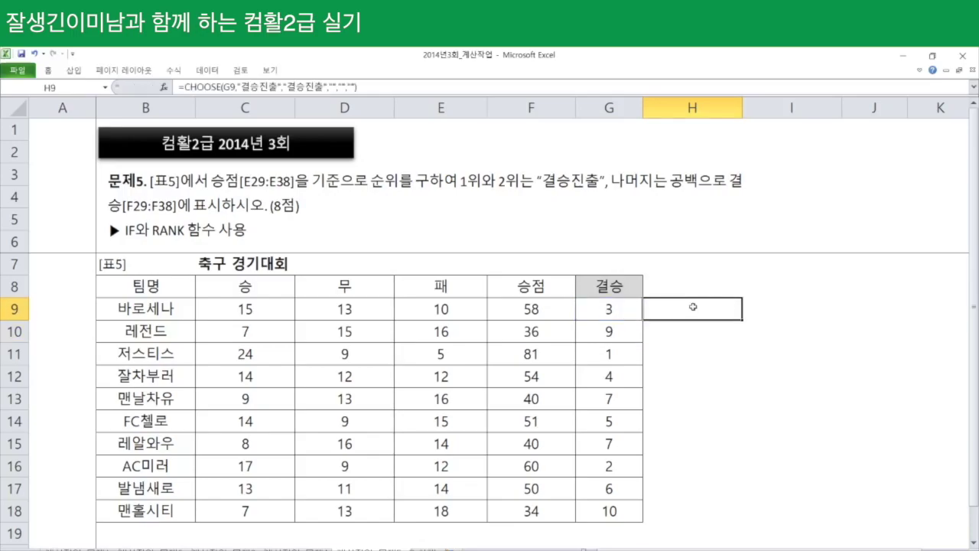
pyautogui.moveTo(741, 319); pyautogui.dragTo(725, 528)
# Wrap the CHOOSE formula in IFERROR with "메롱" as the error value, and fill it through H9:H18
pyautogui.press('F2')
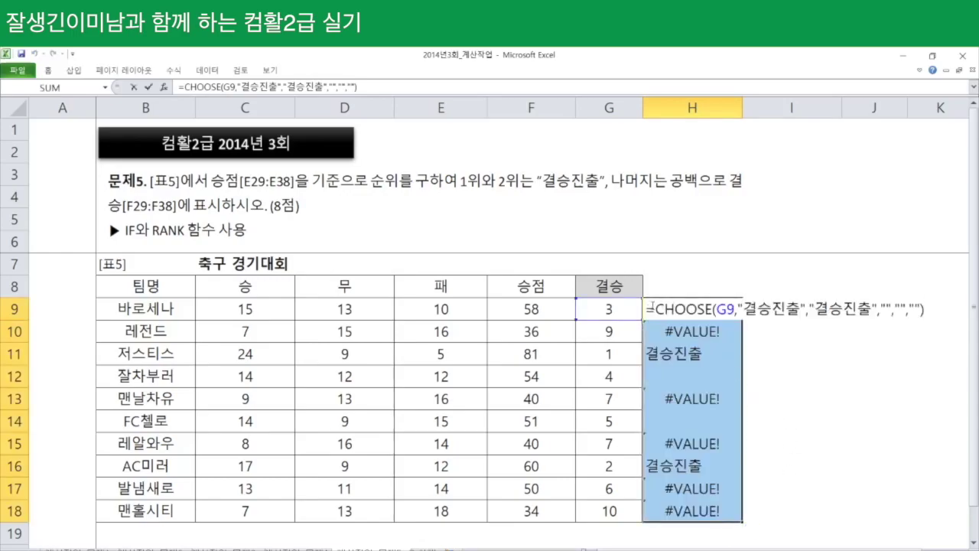
pyautogui.click(914, 308)
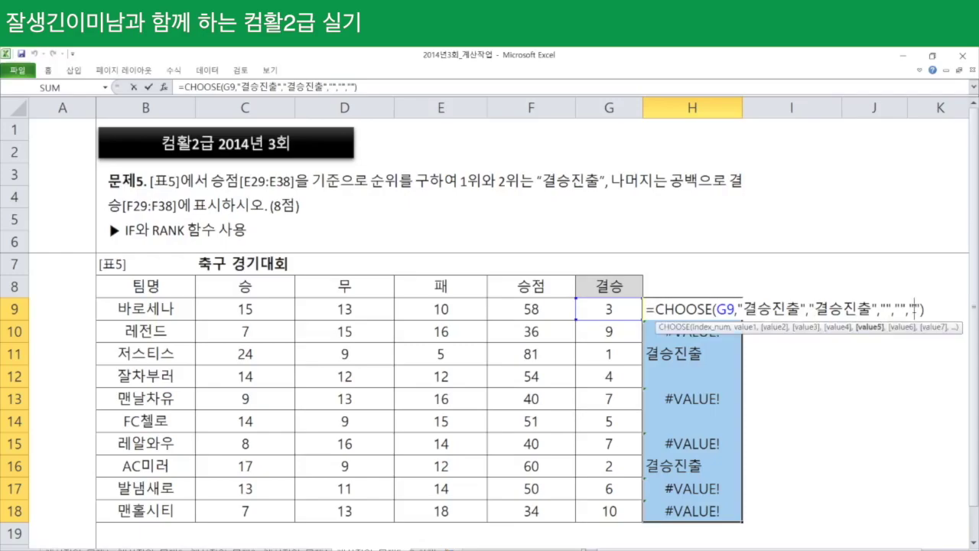
pyautogui.click(656, 309)
pyautogui.write('IFERROR(')
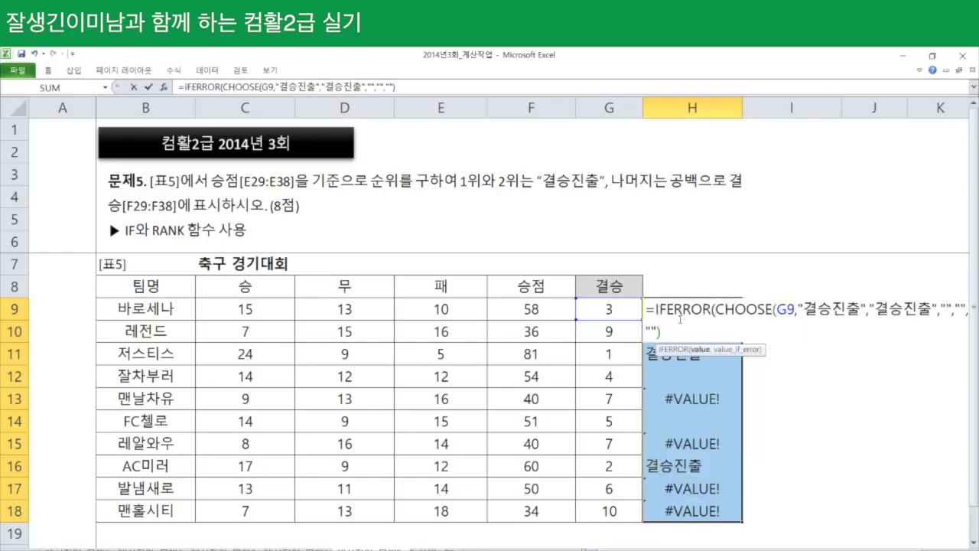
pyautogui.click(670, 335)
pyautogui.write(',"메롱")')
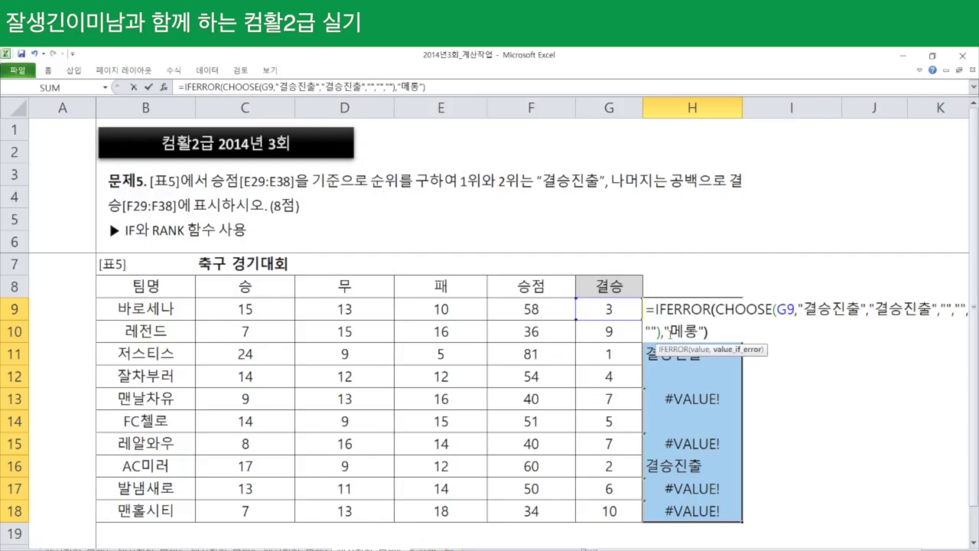
pyautogui.hotkey('ctrl', 'Return')
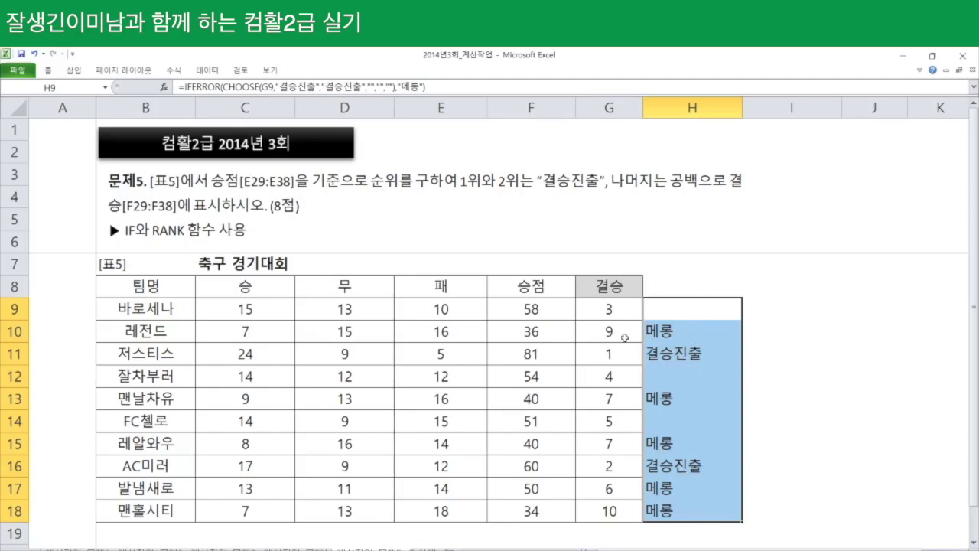
pyautogui.click(612, 309)
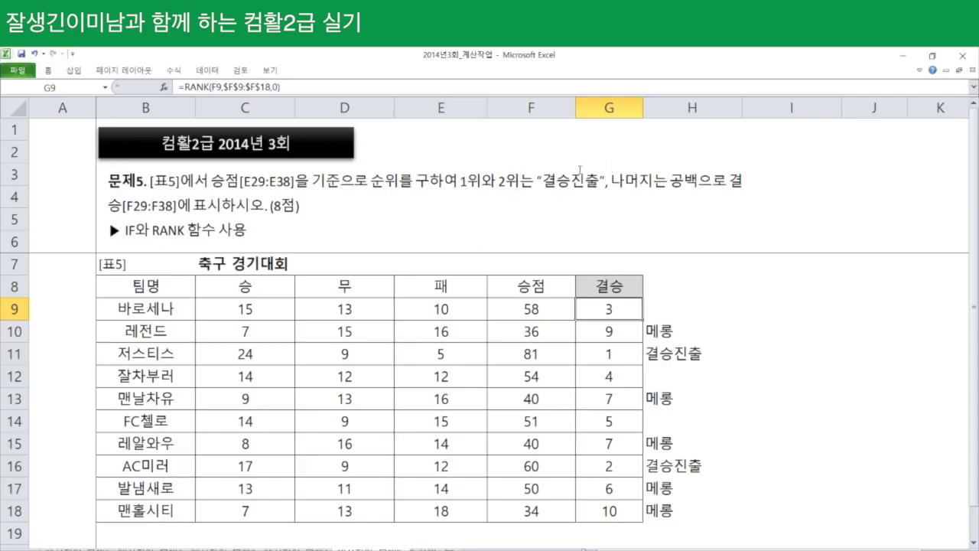
pyautogui.doubleClick(605, 308)
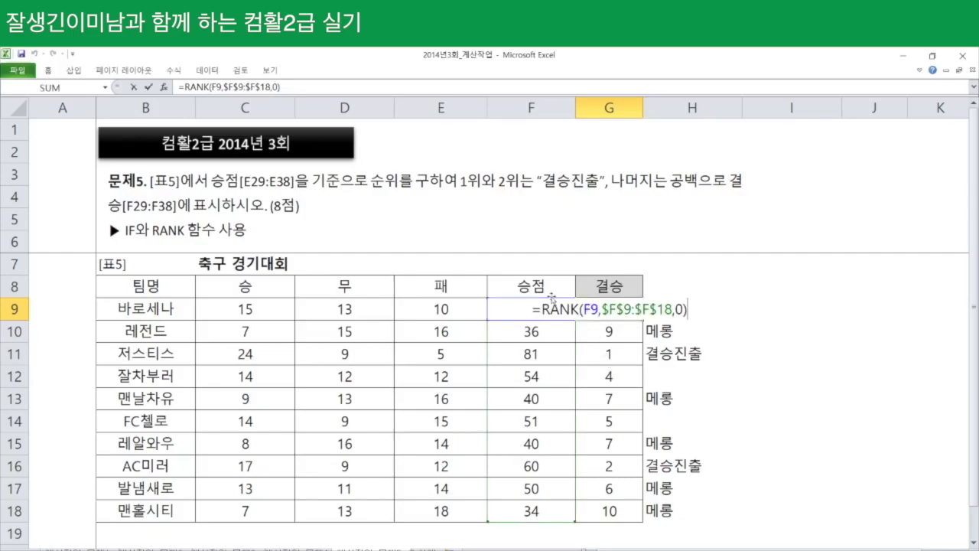
pyautogui.write('=1')
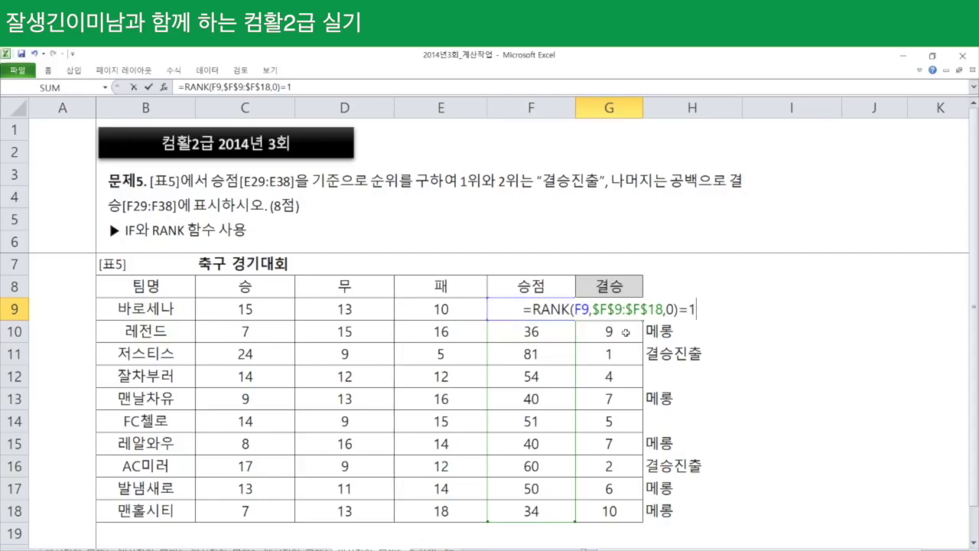
pyautogui.press('BackSpace')
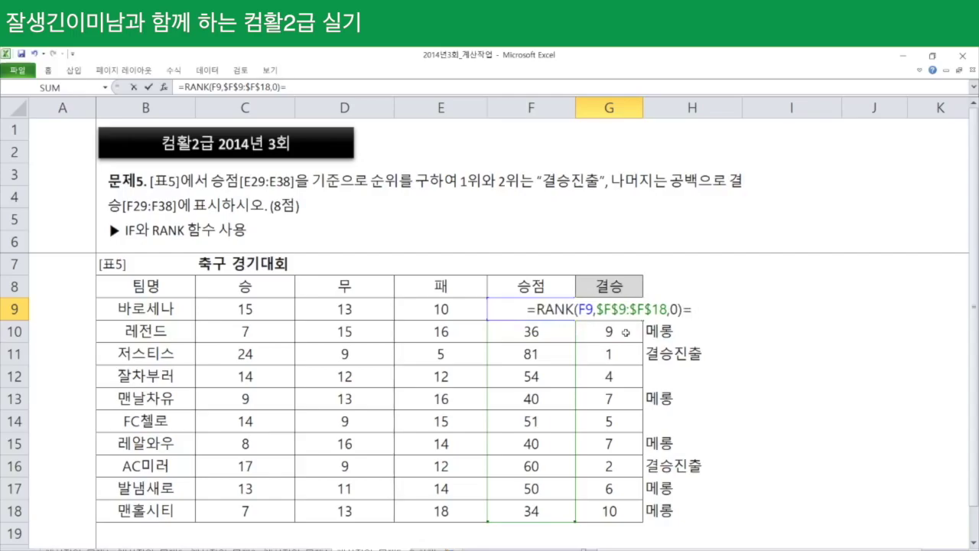
pyautogui.write('2')
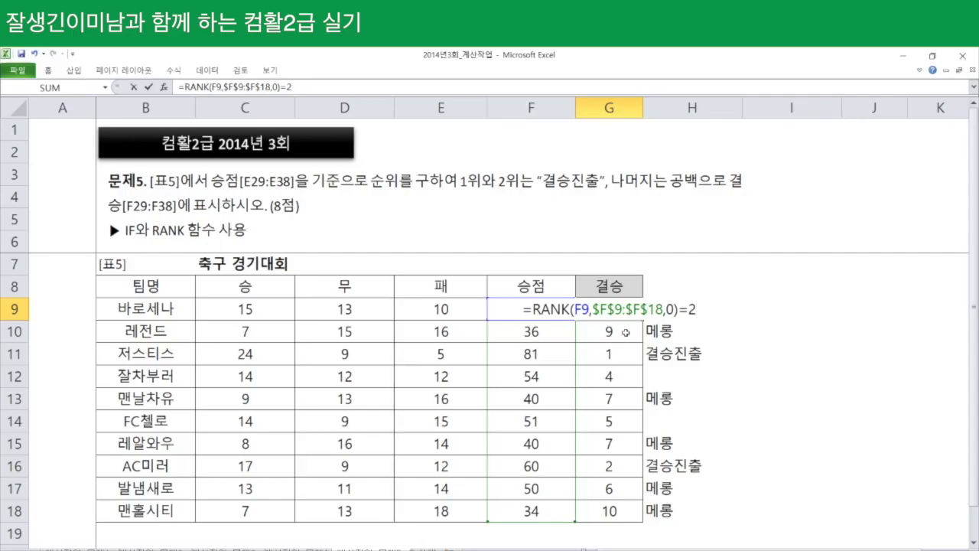
pyautogui.press('BackSpace')
pyautogui.write('3')
pyautogui.press('BackSpace')
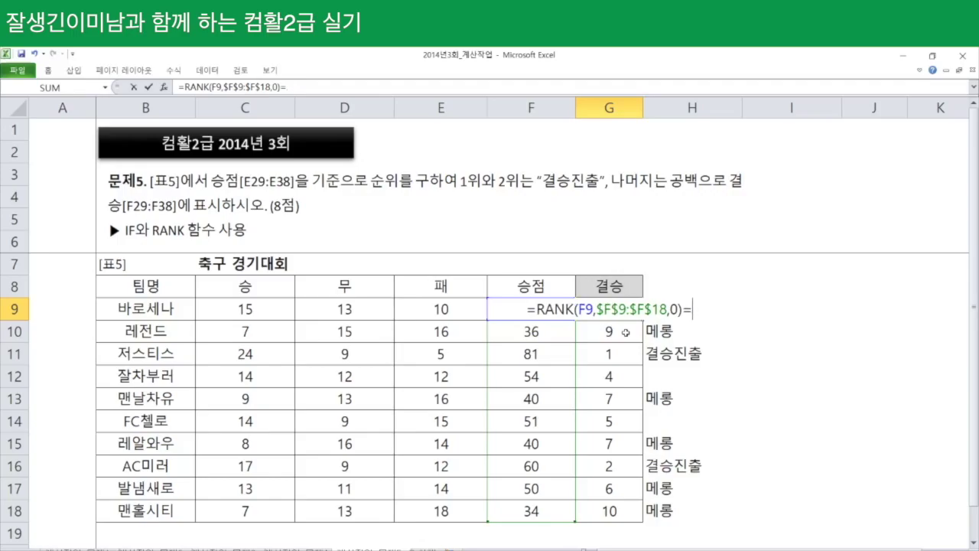
pyautogui.press('BackSpace')
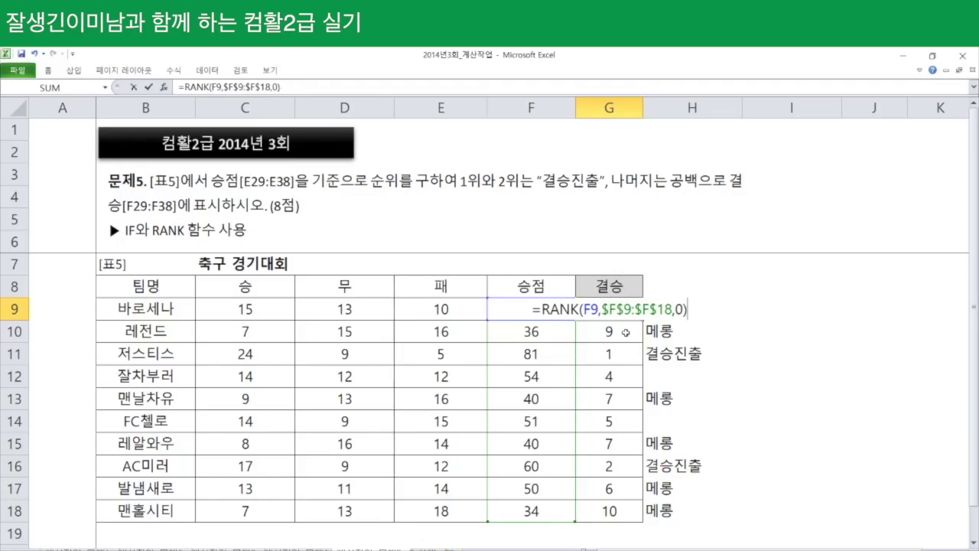
# Append the comparison <=2 to the RANK formula in G9, enter it and copy it down to G18
pyautogui.write('<3')
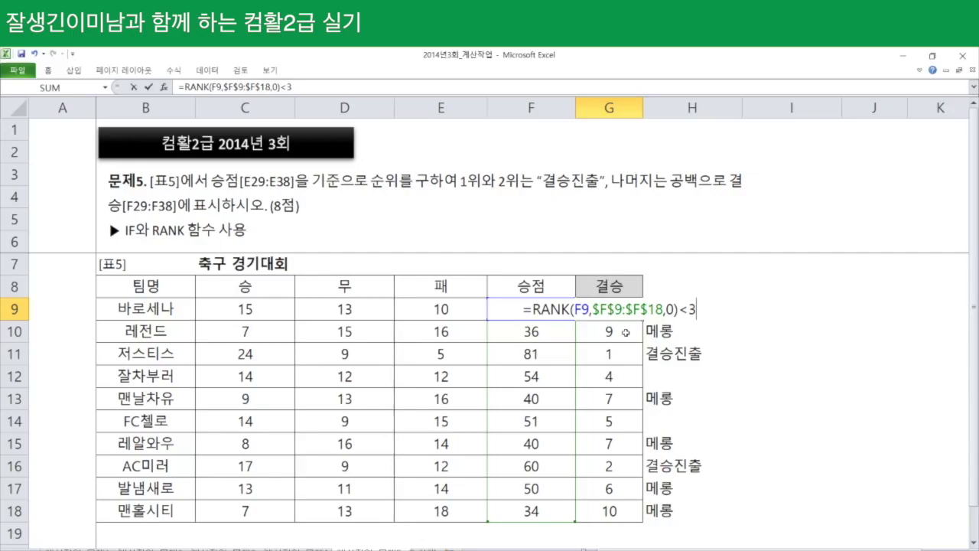
pyautogui.press('BackSpace')
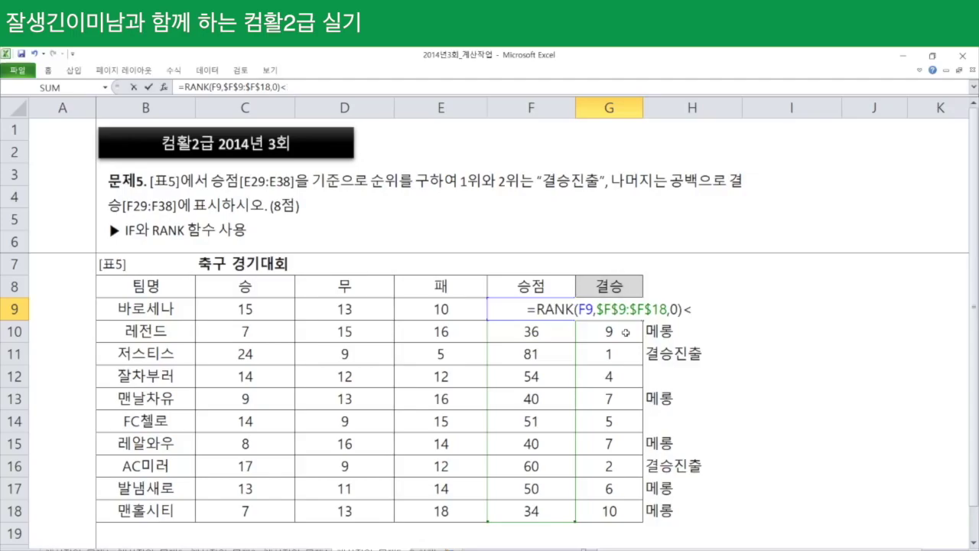
pyautogui.write('=2')
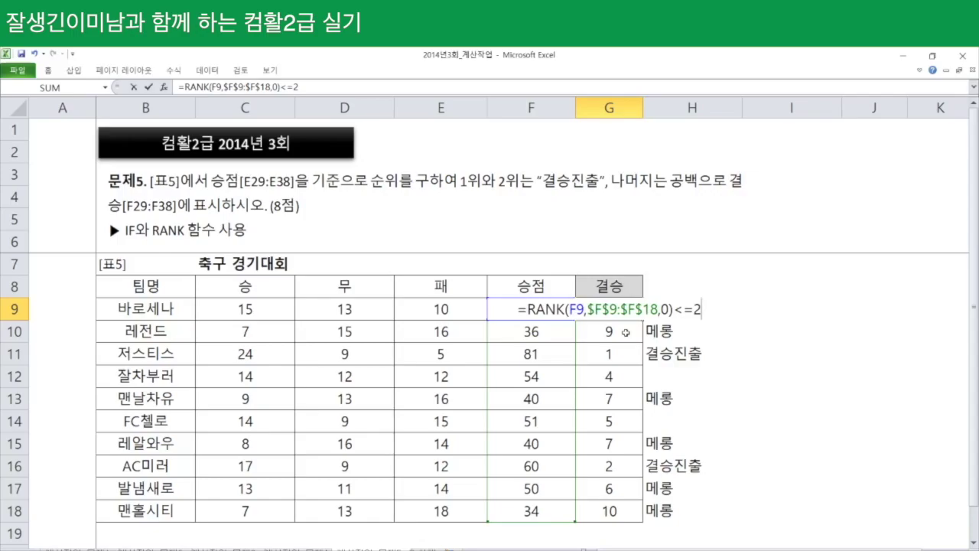
pyautogui.press('Return')
pyautogui.click(622, 309)
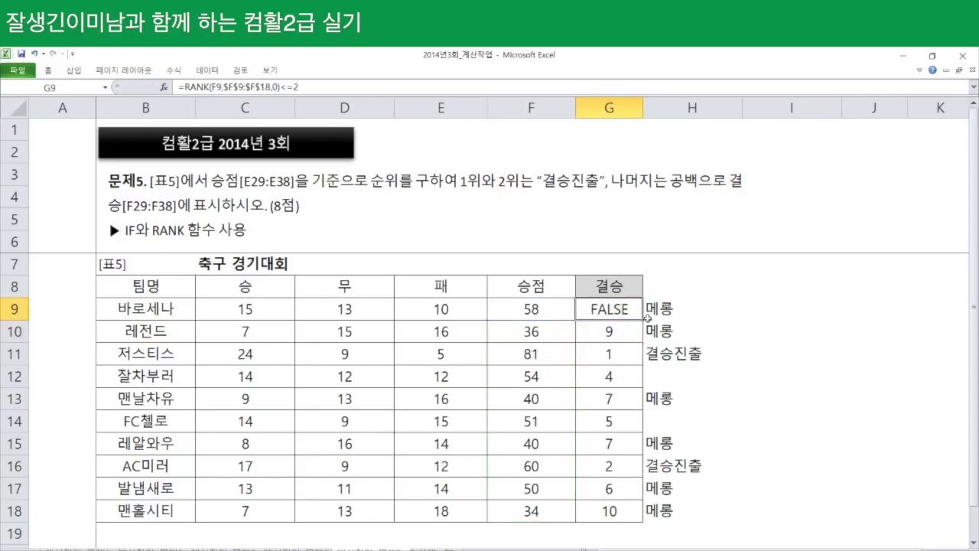
pyautogui.moveTo(642, 320); pyautogui.dragTo(636, 516)
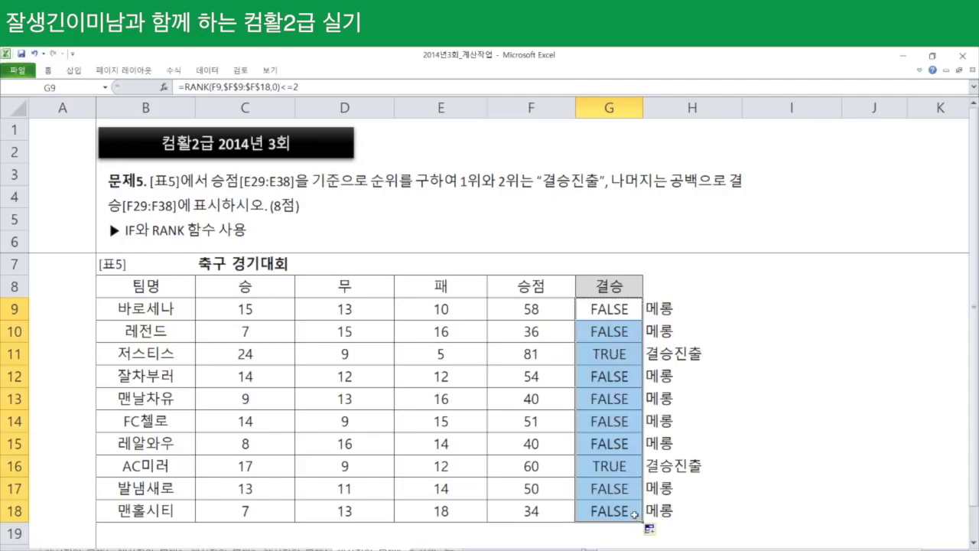
# Wrap the RANK comparison in IF, returning "결승진출" when true and "" otherwise, and fill it through G9:G18
pyautogui.press('F2')
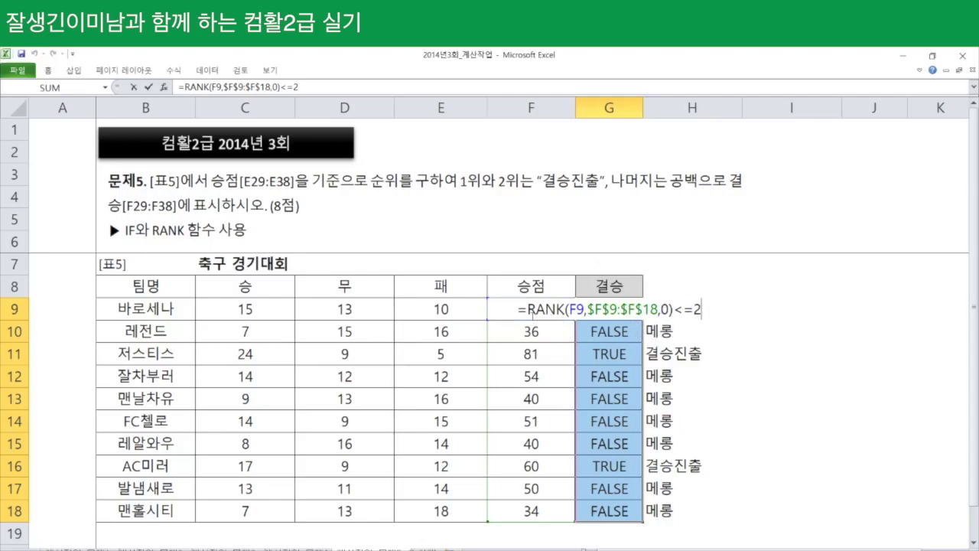
pyautogui.click(527, 309)
pyautogui.write('IF(')
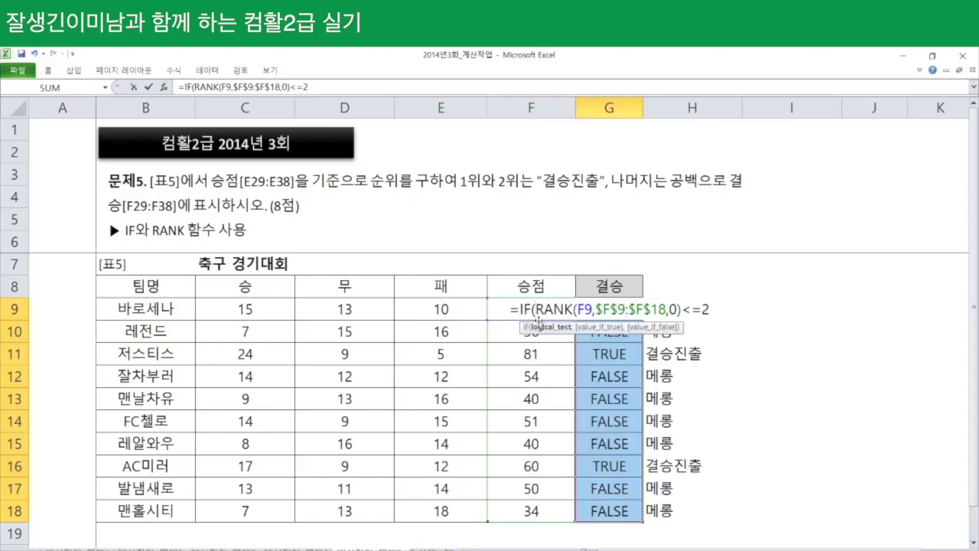
pyautogui.press('End')
pyautogui.write(',"결승진출')
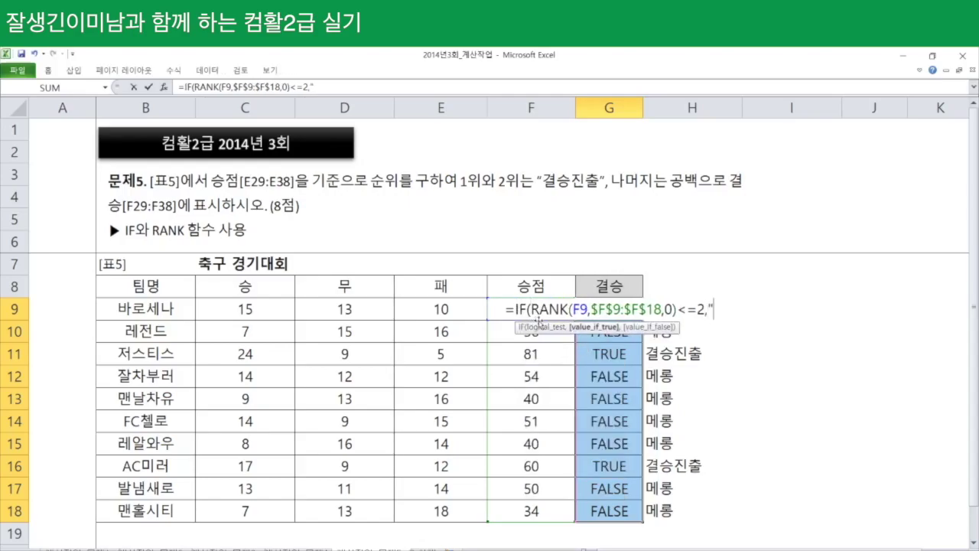
pyautogui.write('",""')
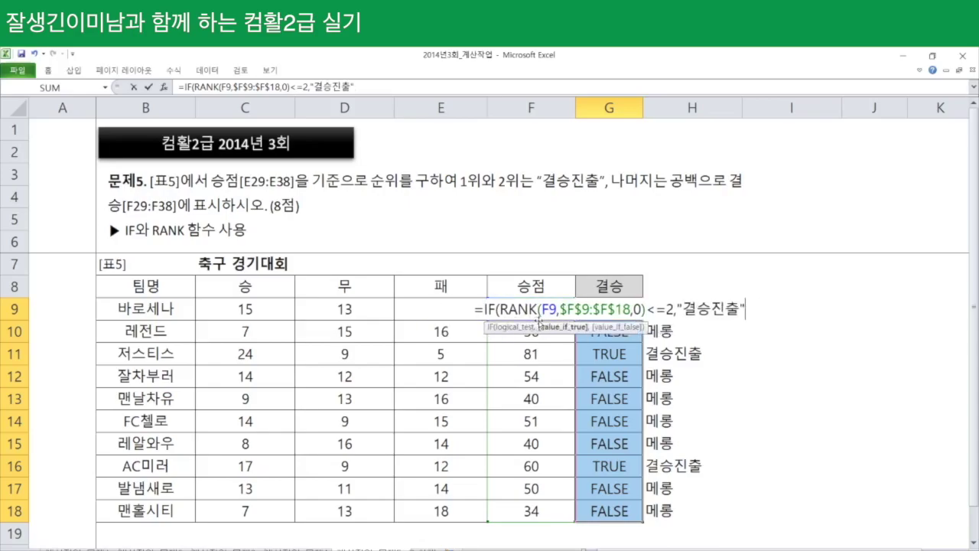
pyautogui.write(')')
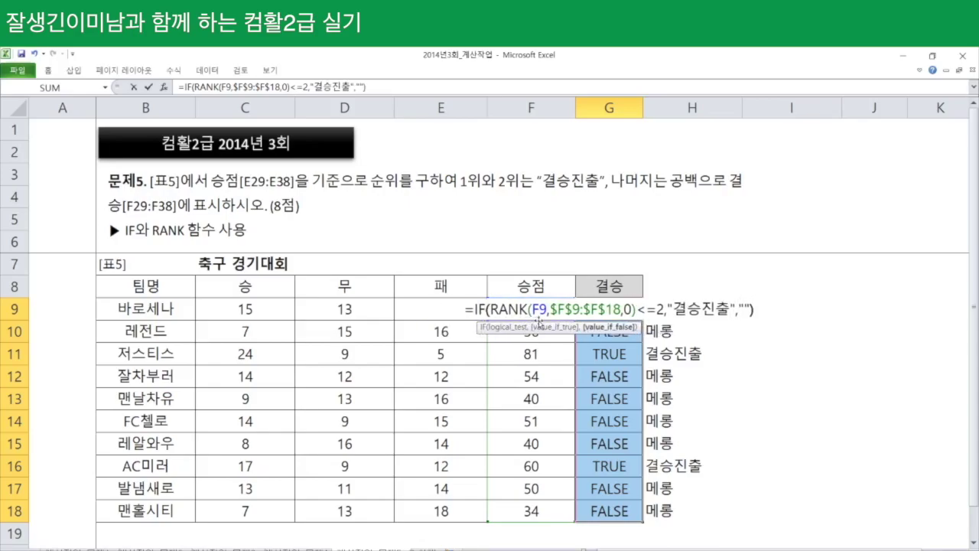
pyautogui.hotkey('ctrl', 'Return')
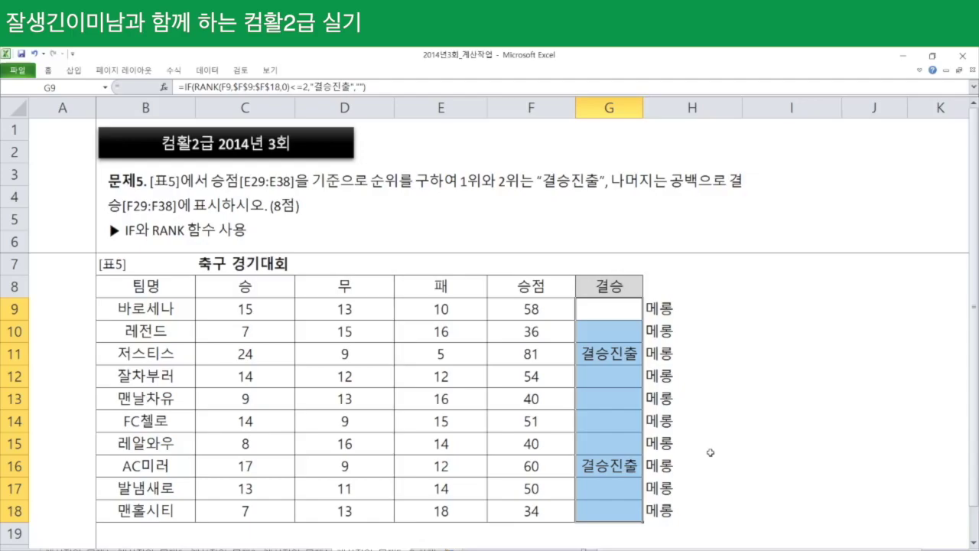
# Draw a circle around the 문제5 label and shrink it slightly to fit the label
pyautogui.click(74, 70)
pyautogui.click(127, 100)
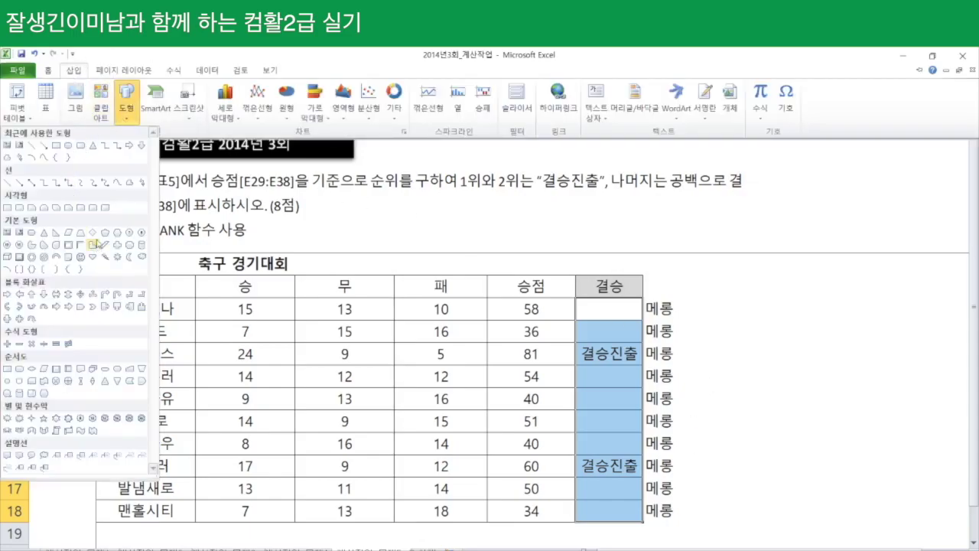
pyautogui.click(69, 145)
pyautogui.moveTo(99, 163); pyautogui.dragTo(158, 216)
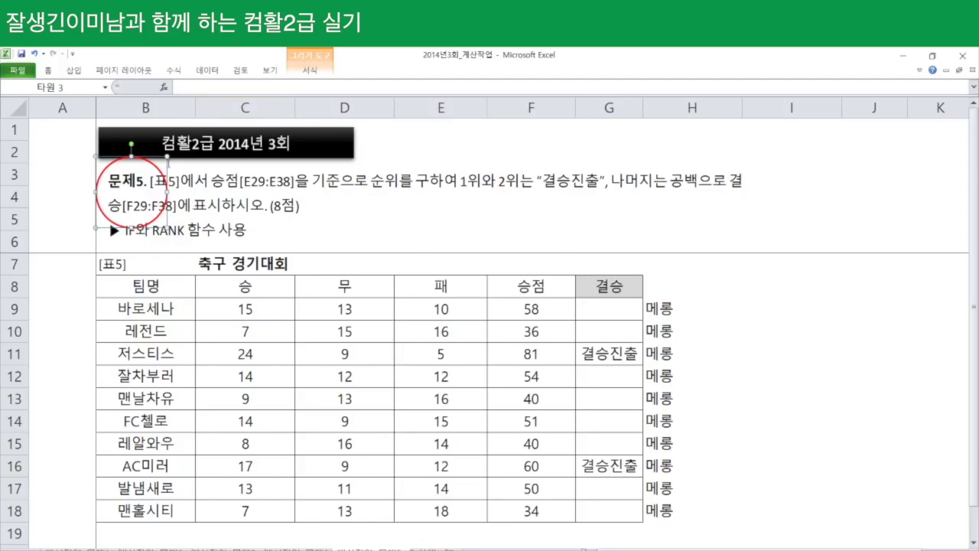
pyautogui.moveTo(167, 227); pyautogui.dragTo(154, 215)
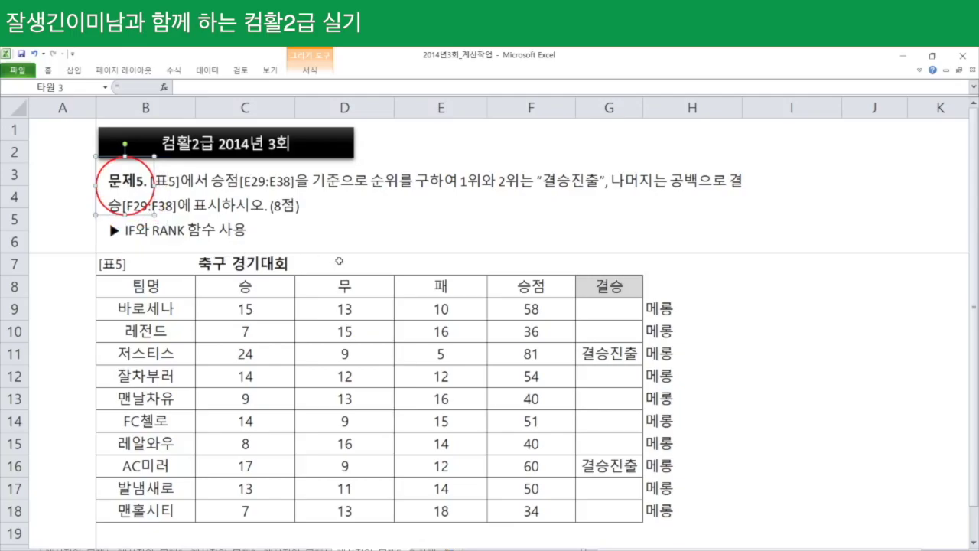